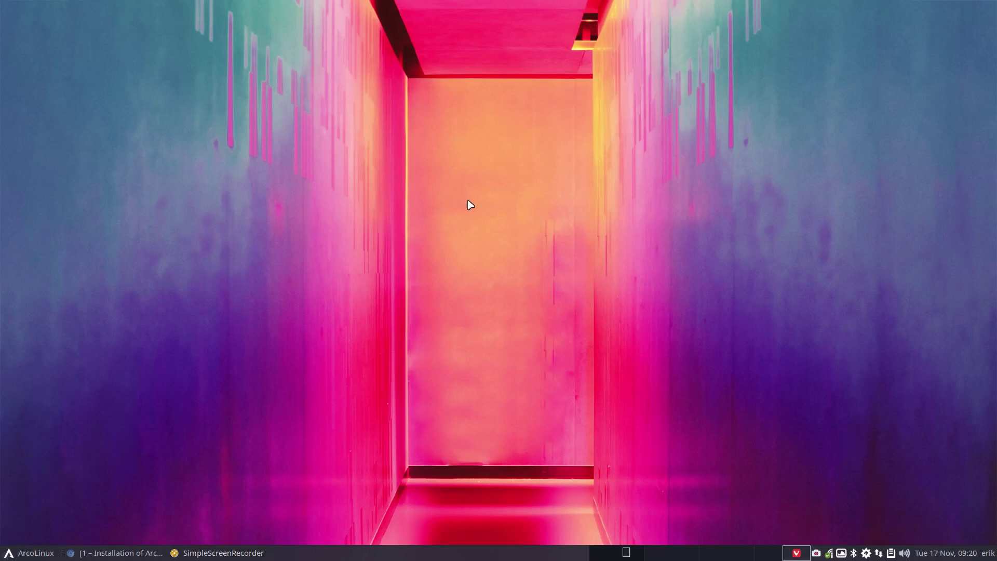
Step: Display the system information in a terminal and close the terminal
key(ctrl+alt+t)
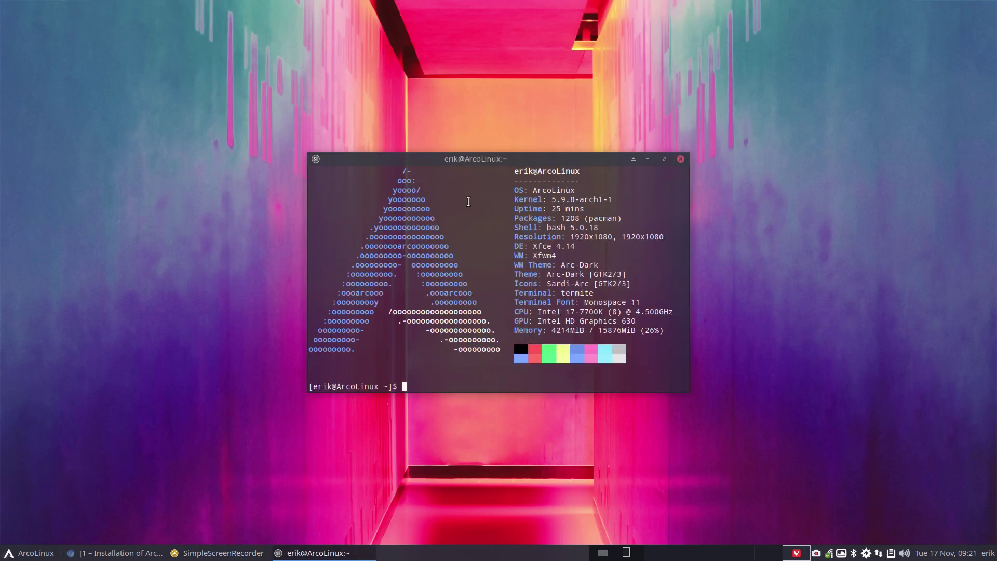
click(680, 159)
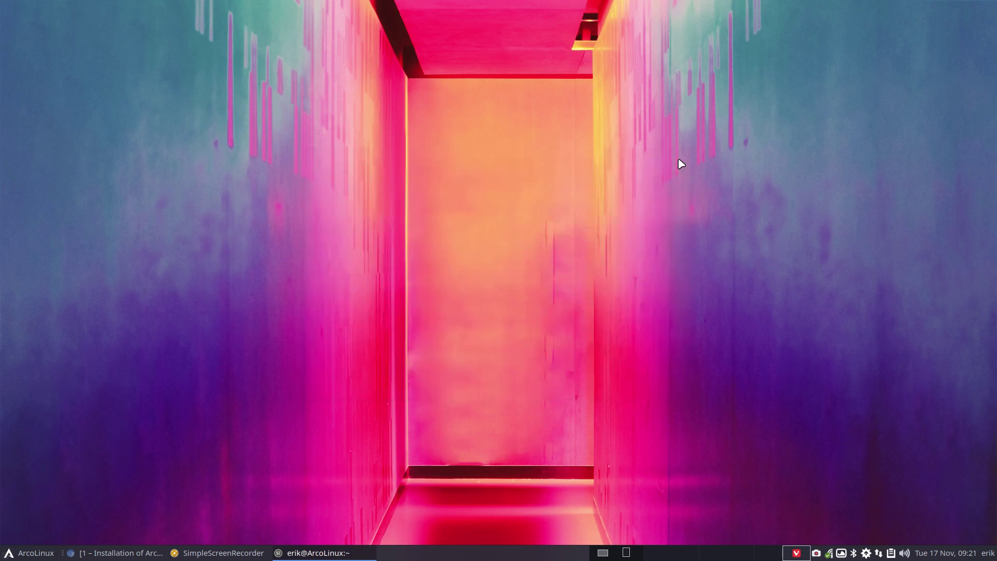
Step: Review the four desktop installation options on the ArcoLinuxD Xfce installation page in the browser
click(113, 554)
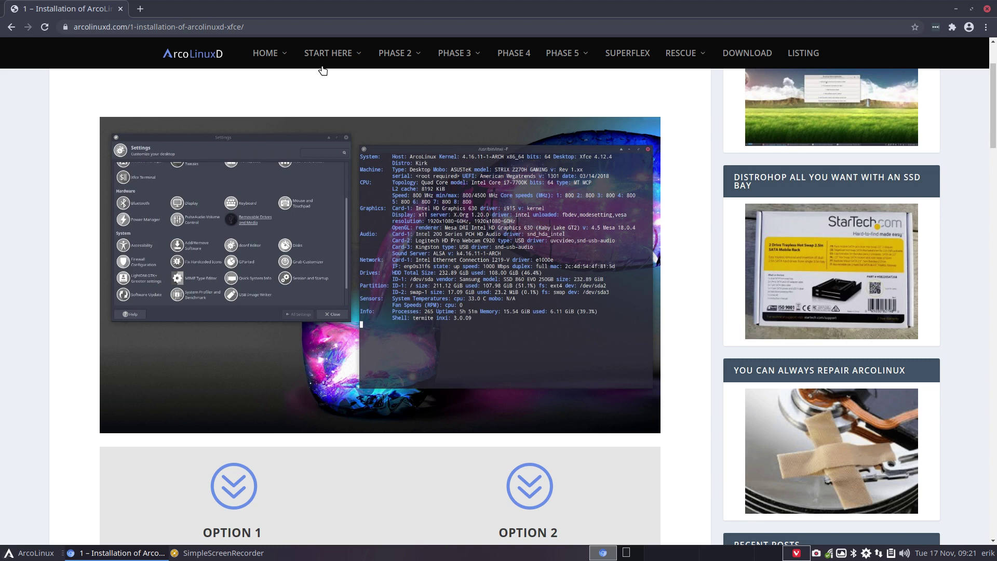
mouse_move(325, 63)
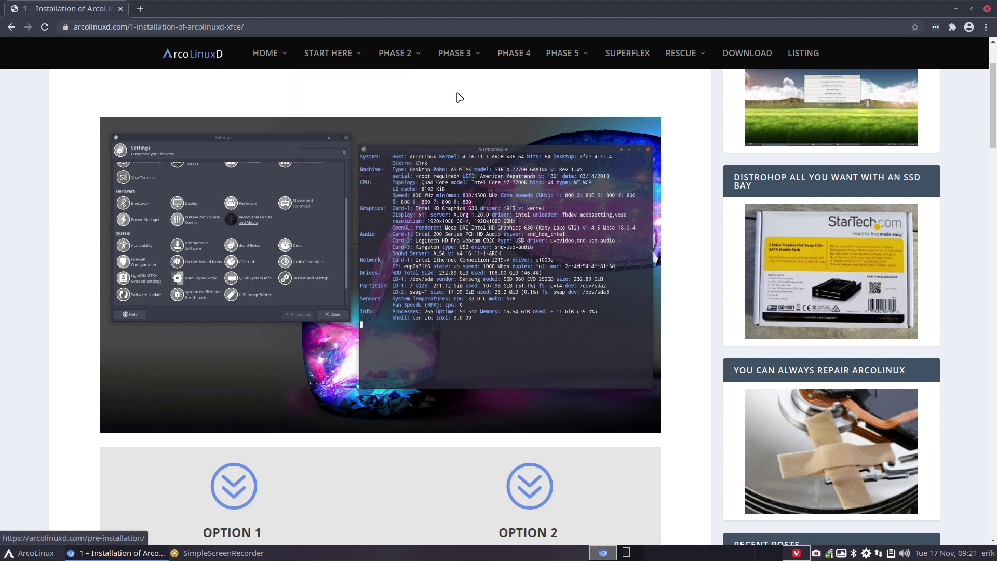
scroll(462, 97, down, 5)
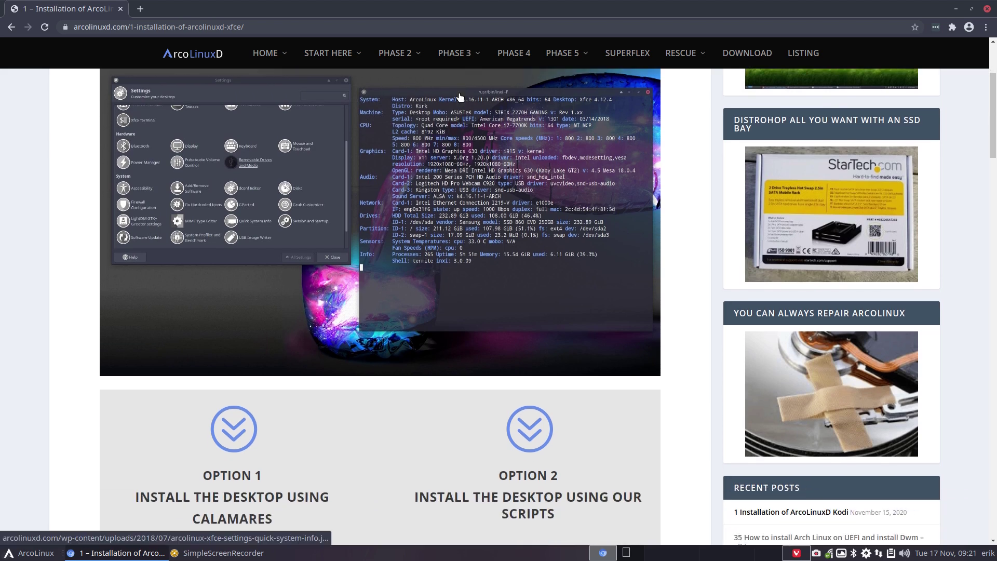
scroll(460, 97, up, 1)
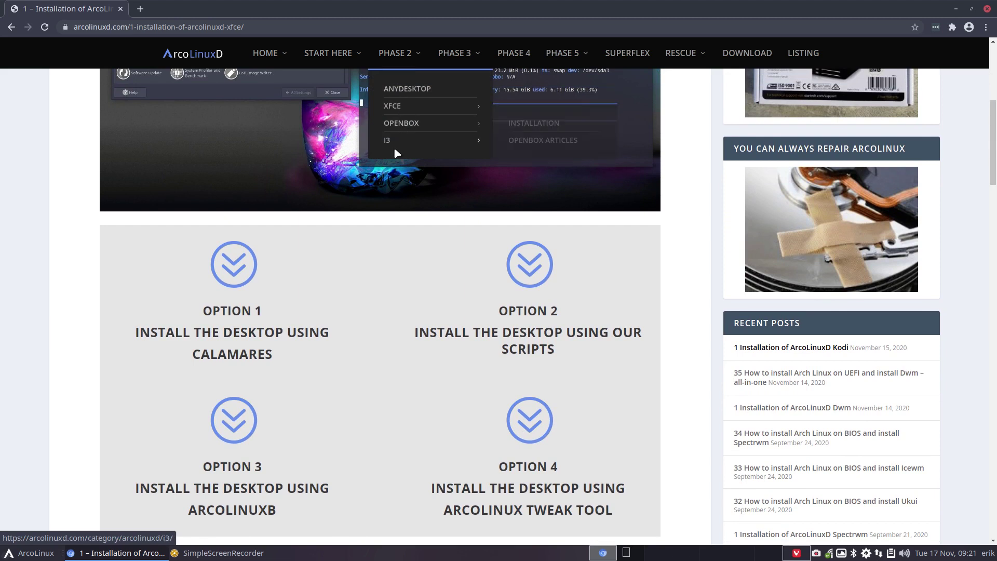
scroll(500, 282, down, 2)
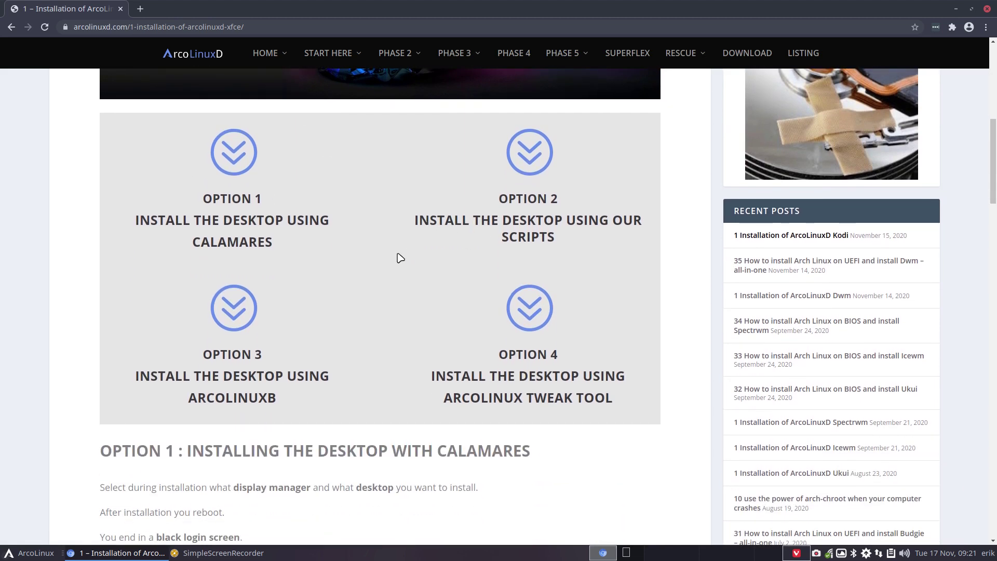
scroll(400, 258, up, 1)
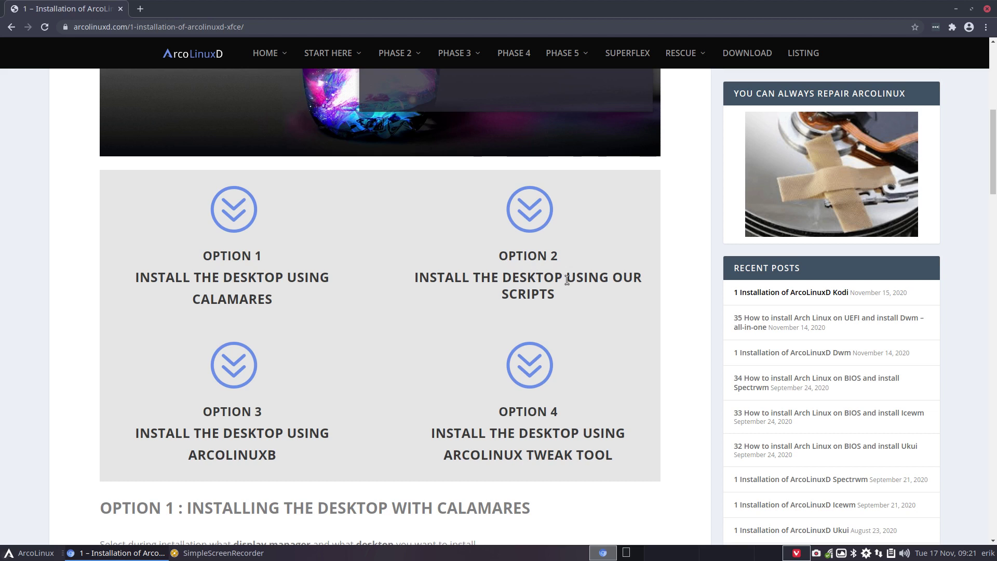
scroll(378, 260, down, 3)
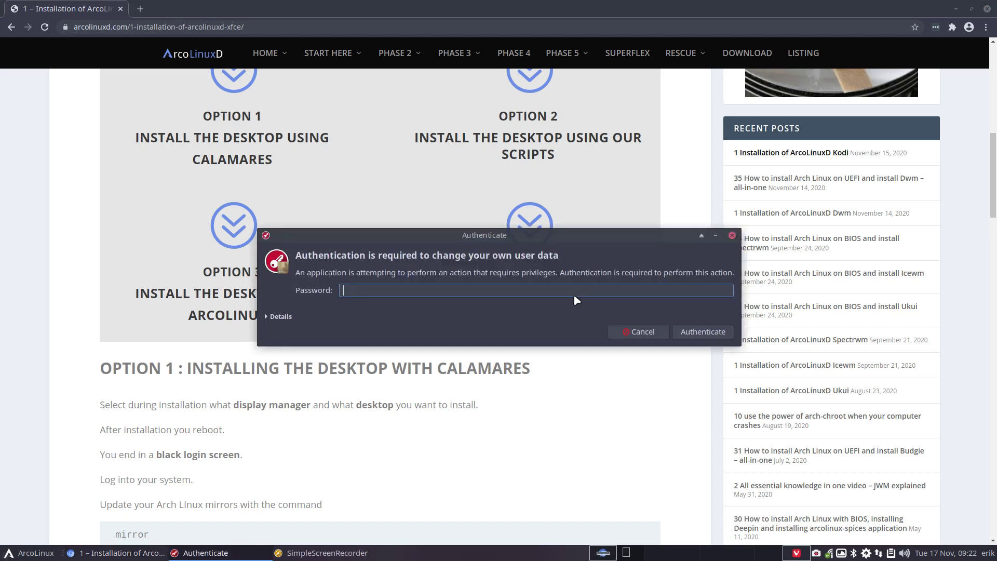
text(****)
key(Return)
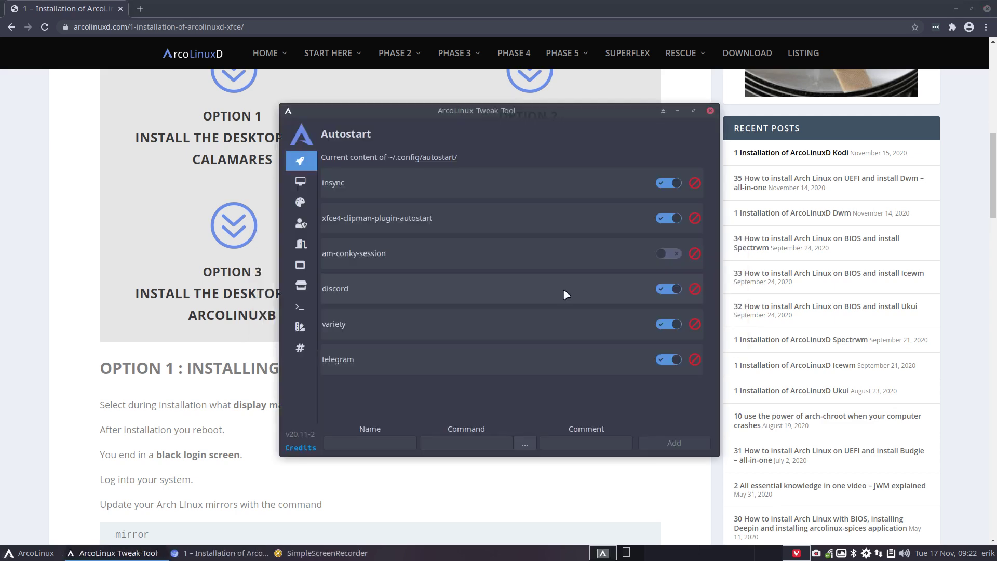
click(300, 181)
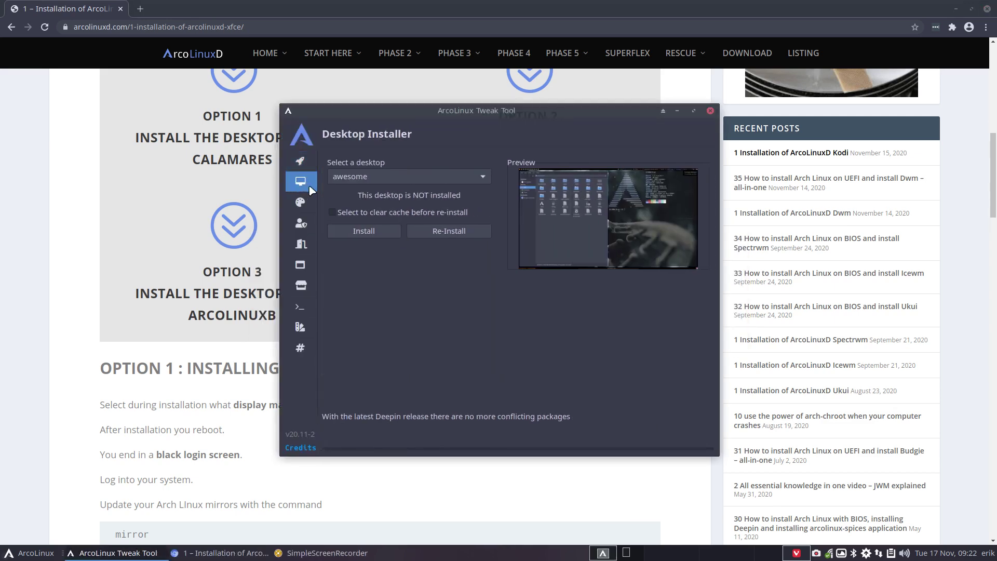
click(357, 177)
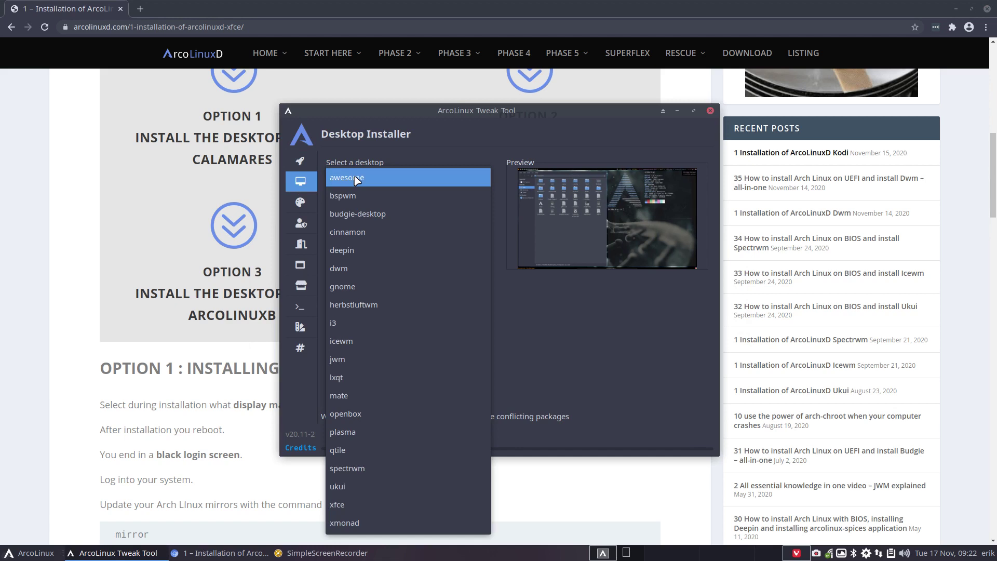
click(553, 332)
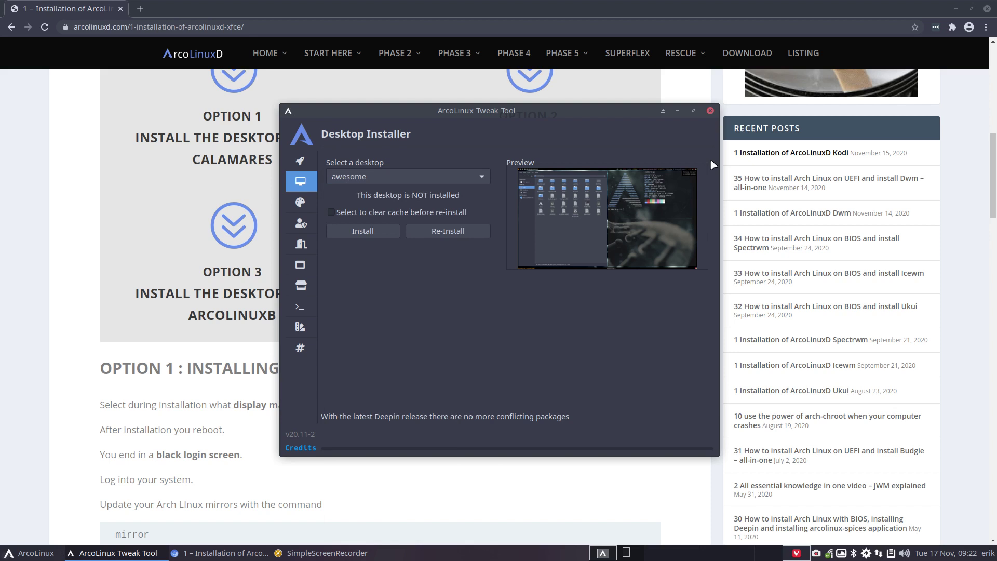
click(710, 111)
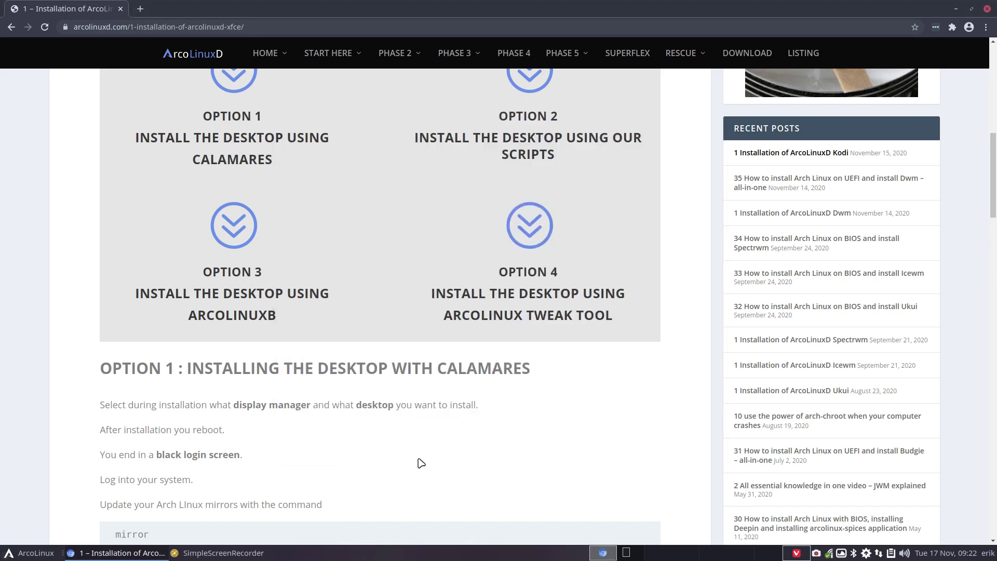
Step: Open the arcolinux.info site in a new browser tab and go to its Download page
scroll(421, 463, up, 2)
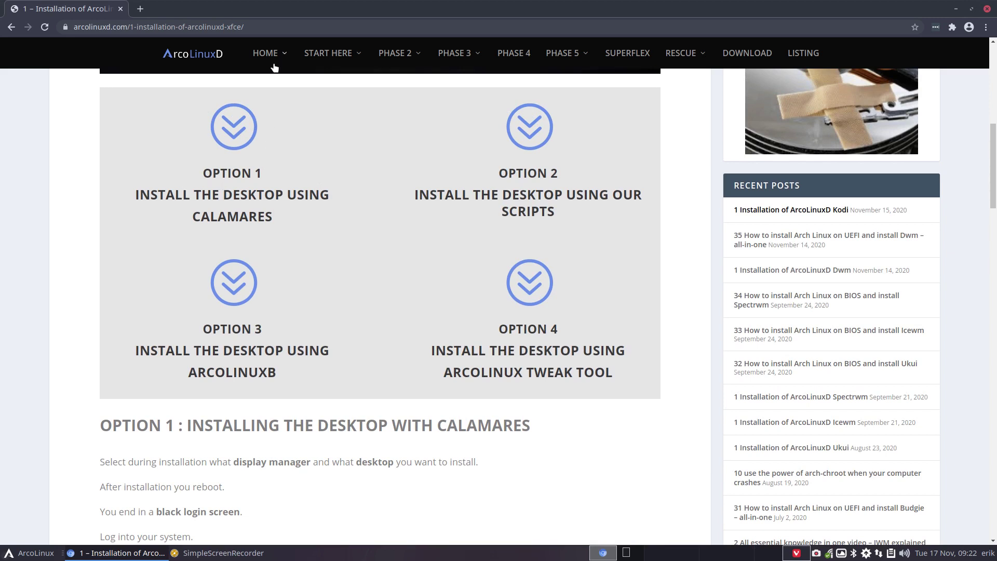
mouse_move(271, 62)
right_click(290, 111)
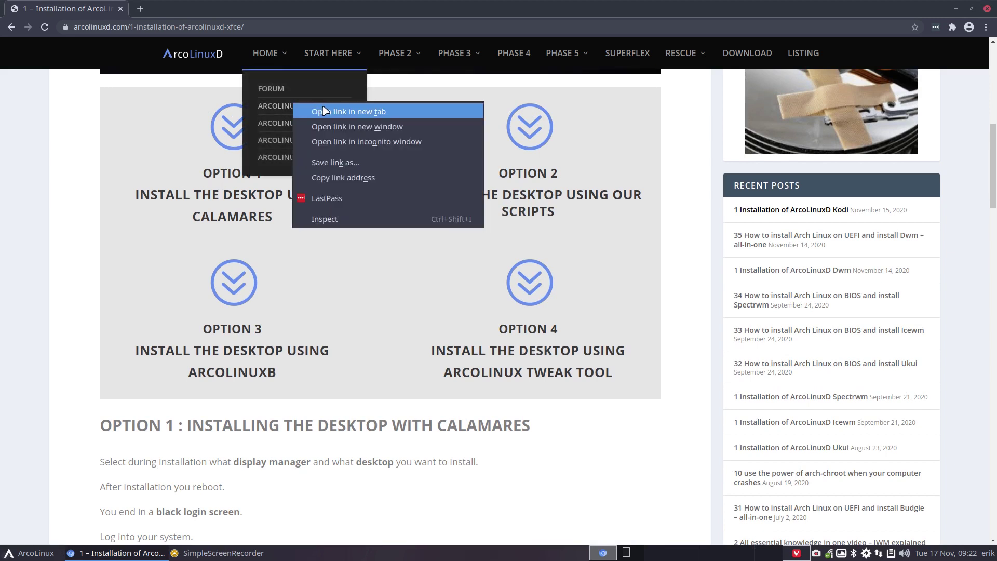
click(314, 110)
click(199, 10)
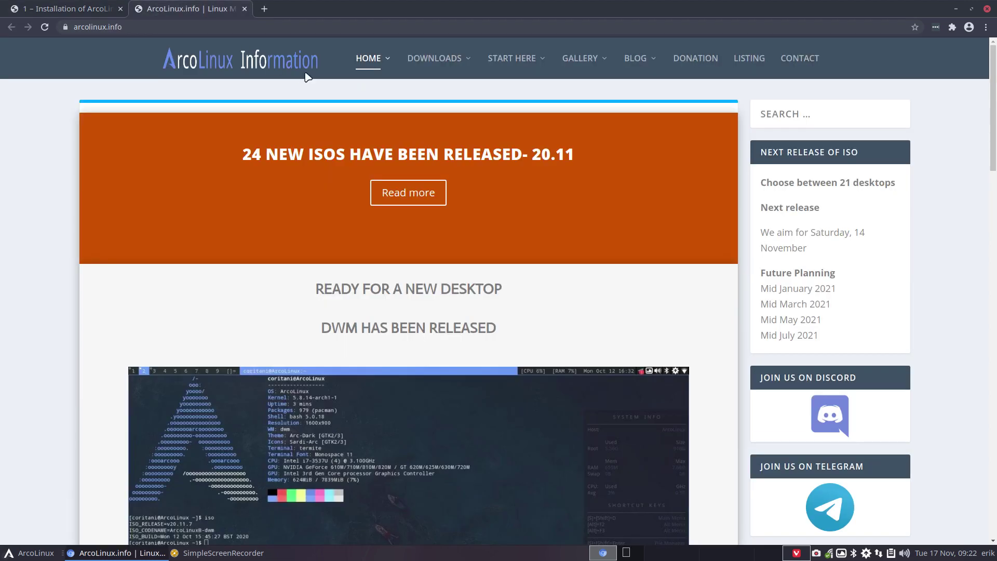
mouse_move(428, 61)
click(442, 99)
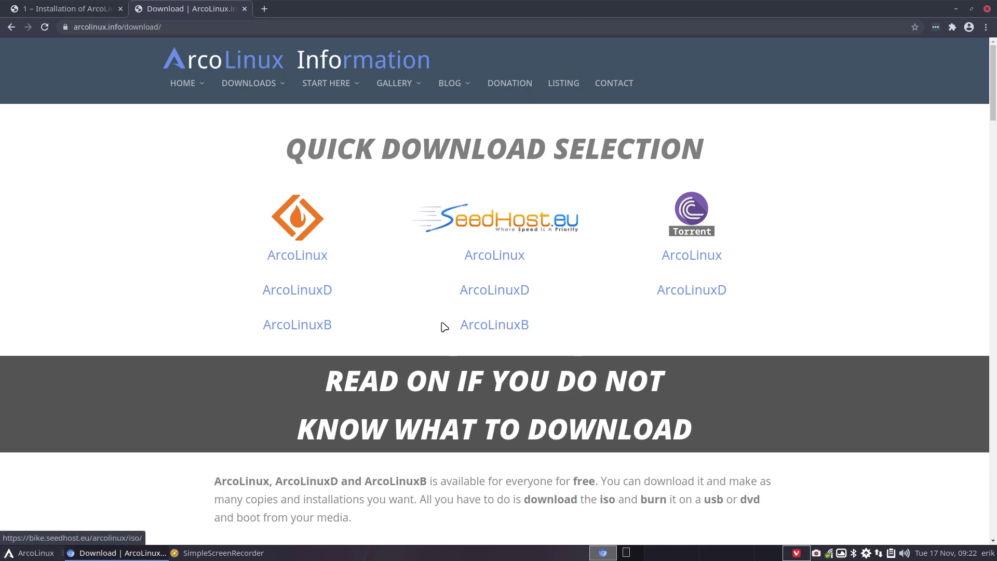
Step: Browse the ArcoLinuxB SourceForge files to the xfce folder and view the download statistics of arcolinuxb-xfce-v20.11.9-x86_64.iso, then close that page
click(327, 326)
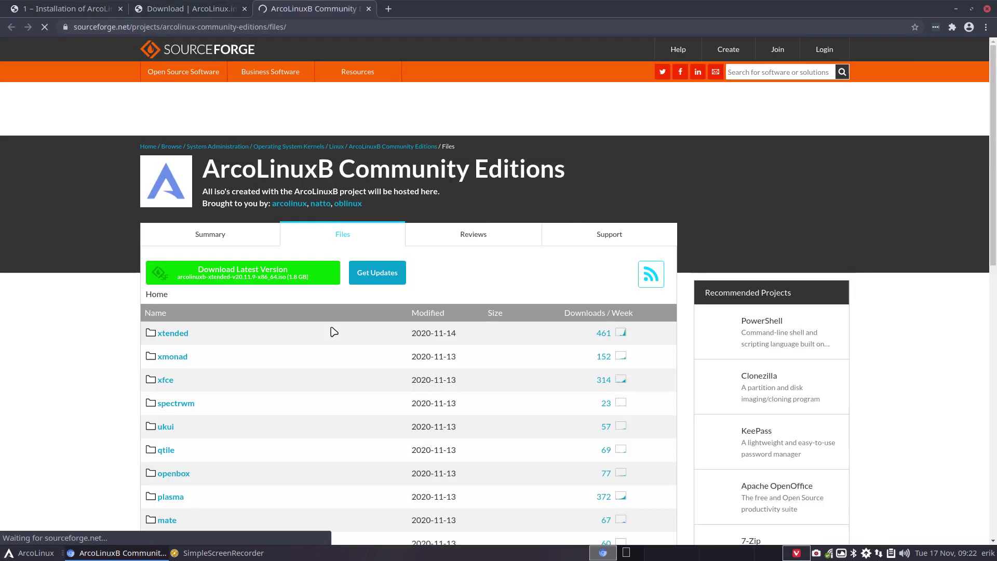
scroll(230, 339, down, 1)
scroll(230, 338, down, 4)
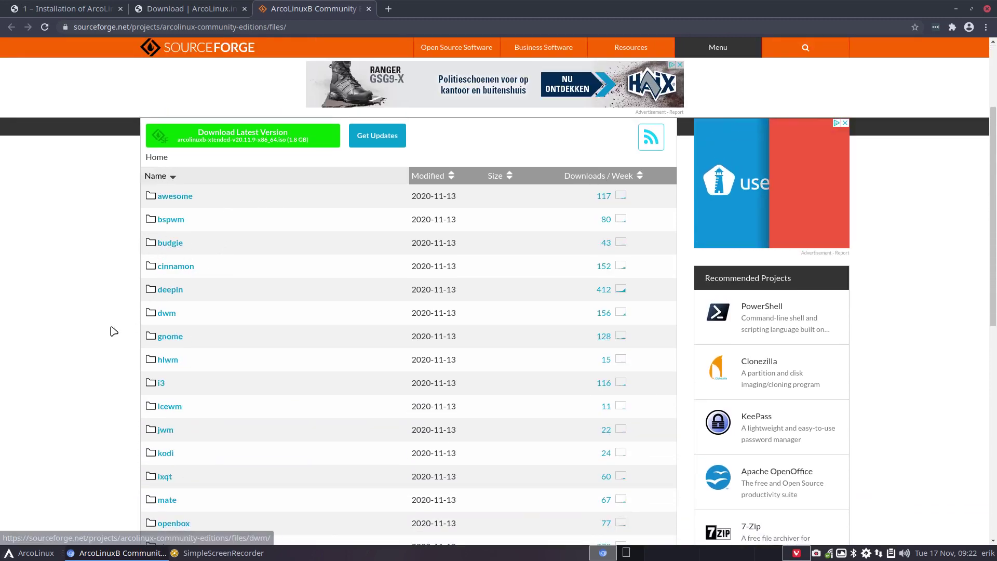
scroll(109, 329, down, 2)
scroll(111, 329, down, 3)
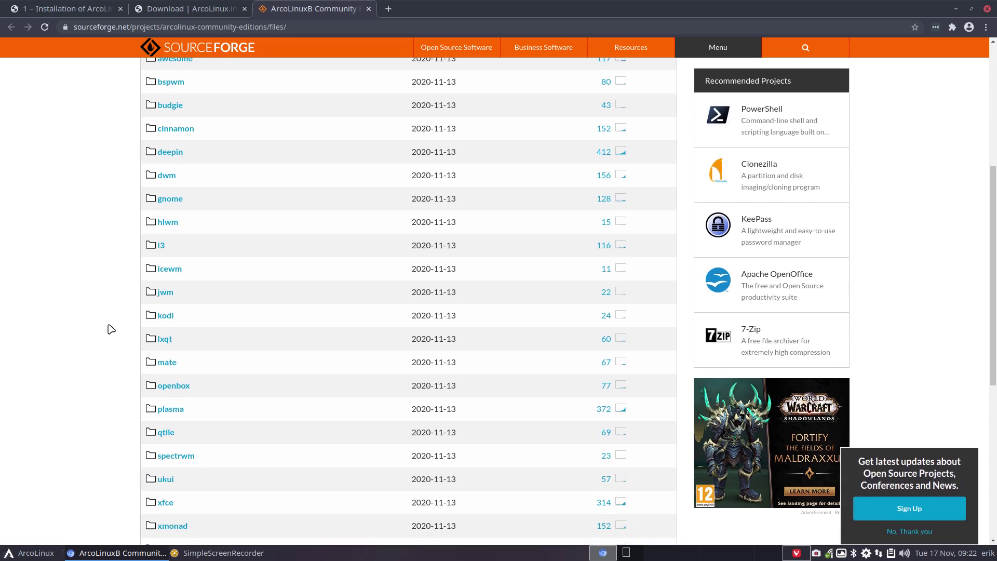
click(166, 503)
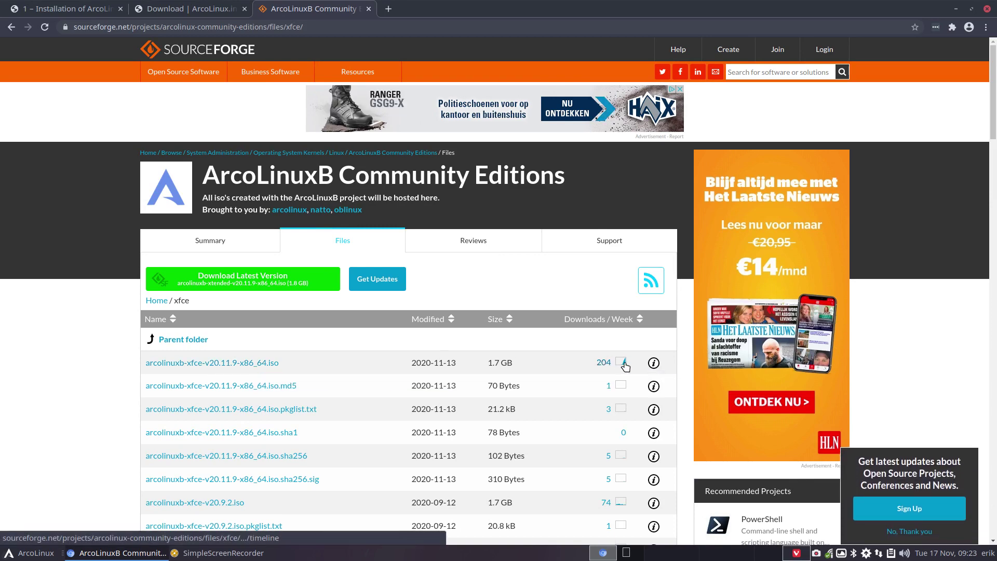
click(604, 363)
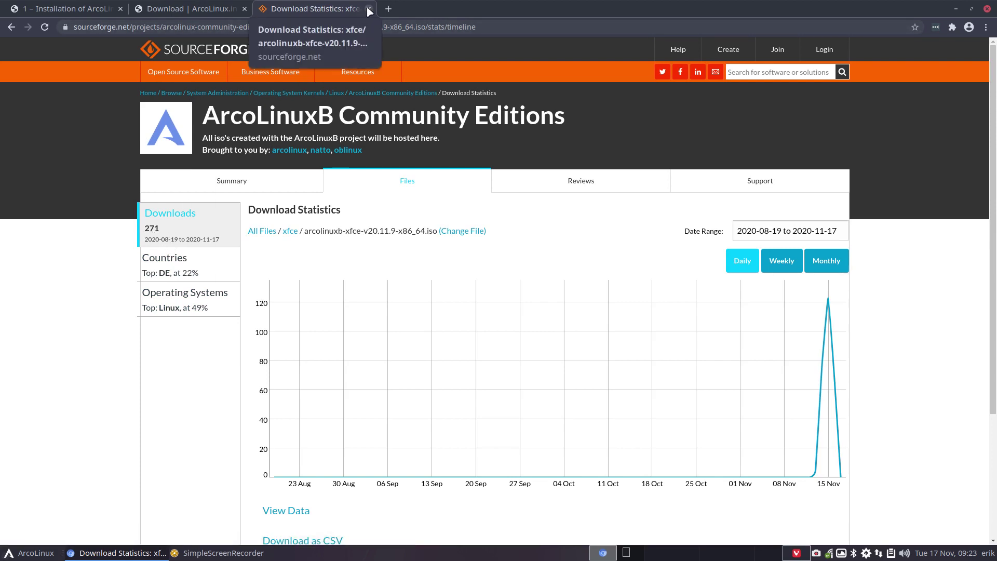
click(369, 9)
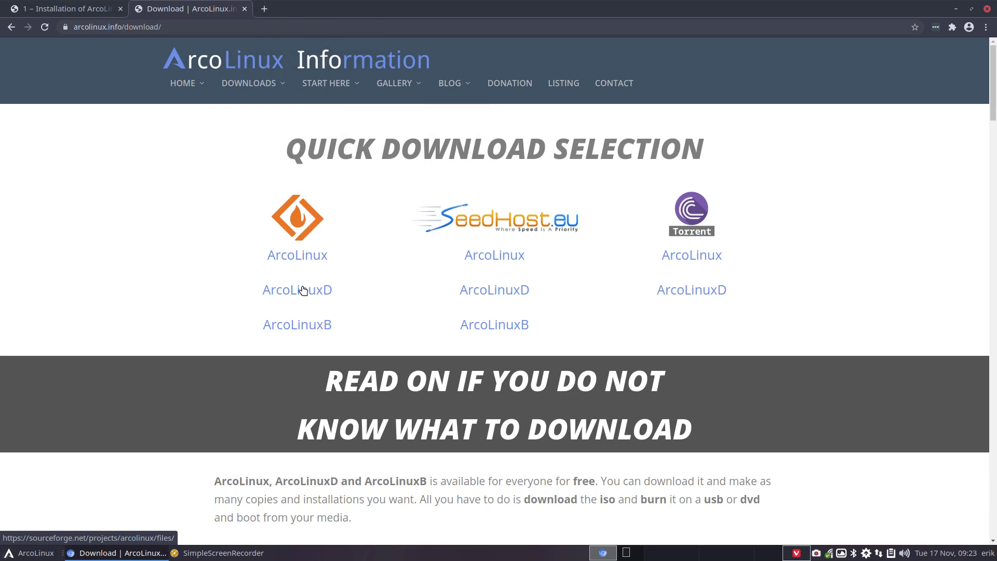
Step: Open the Downloads folder in the file manager and minimize the browser so only the folder window remains
key(shift+super+Return)
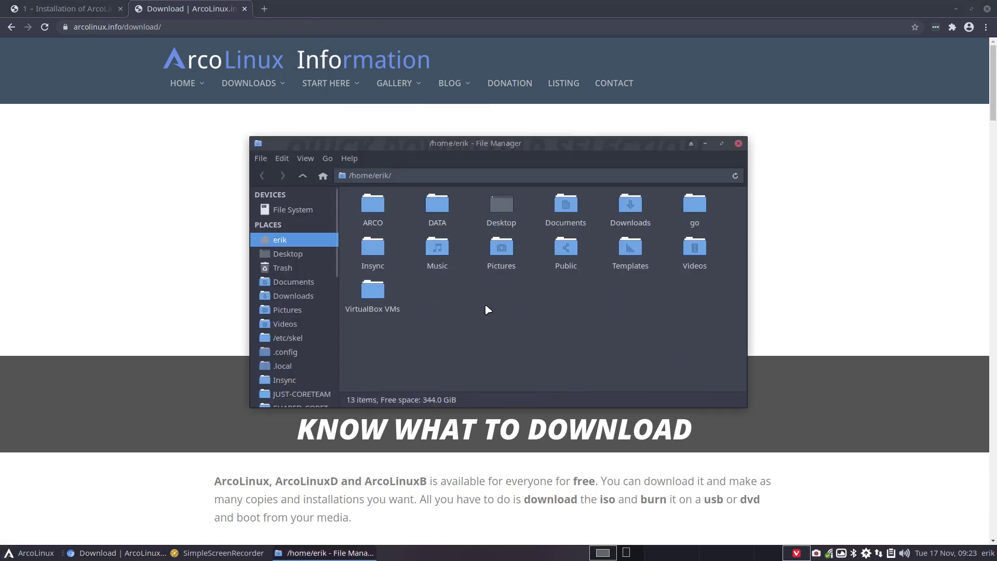
double_click(626, 221)
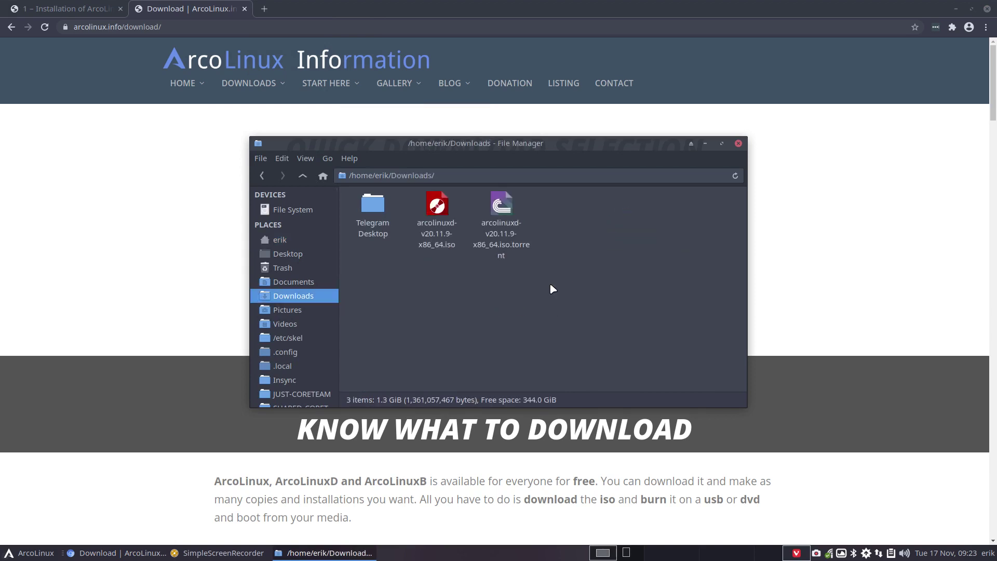
click(506, 215)
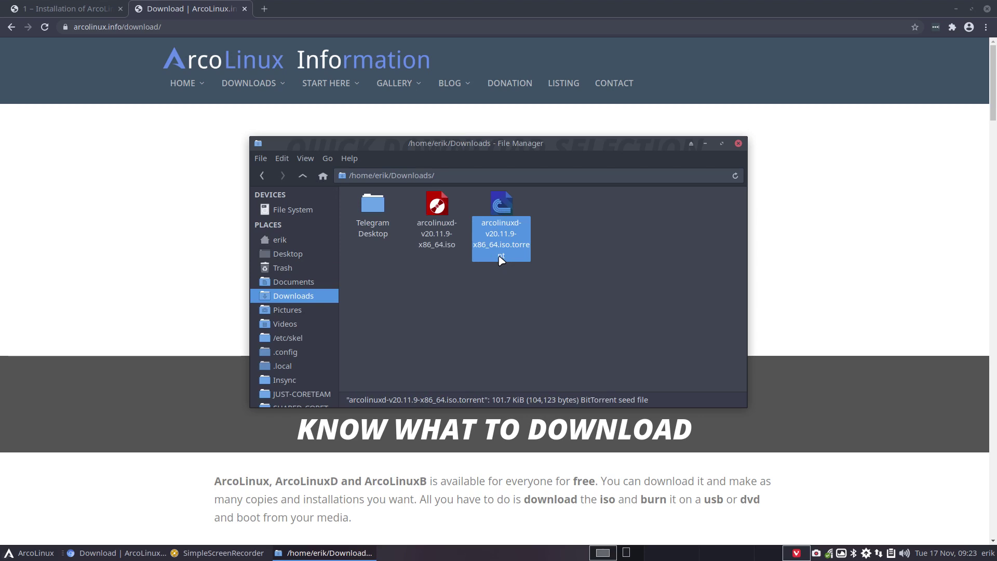
click(101, 14)
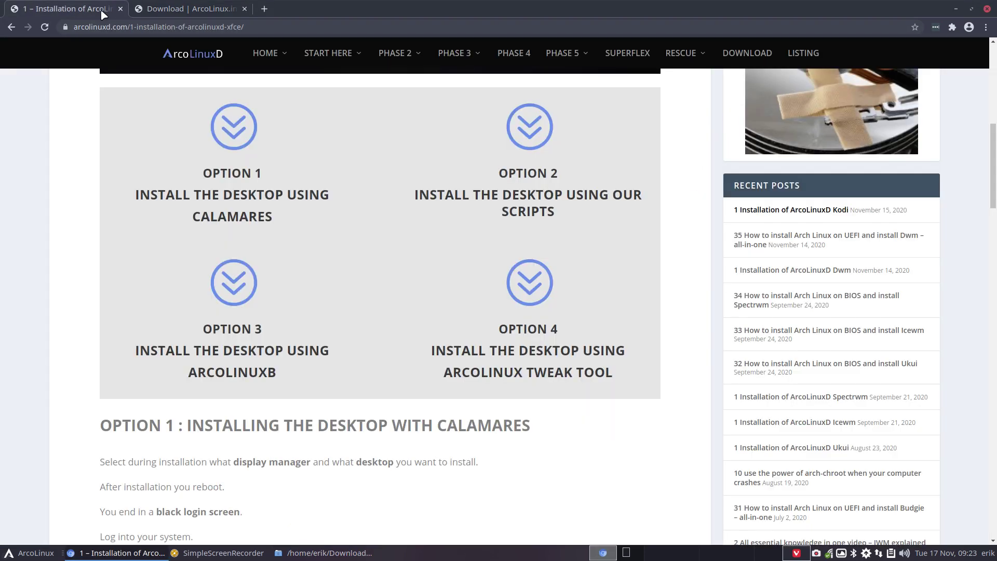
click(176, 9)
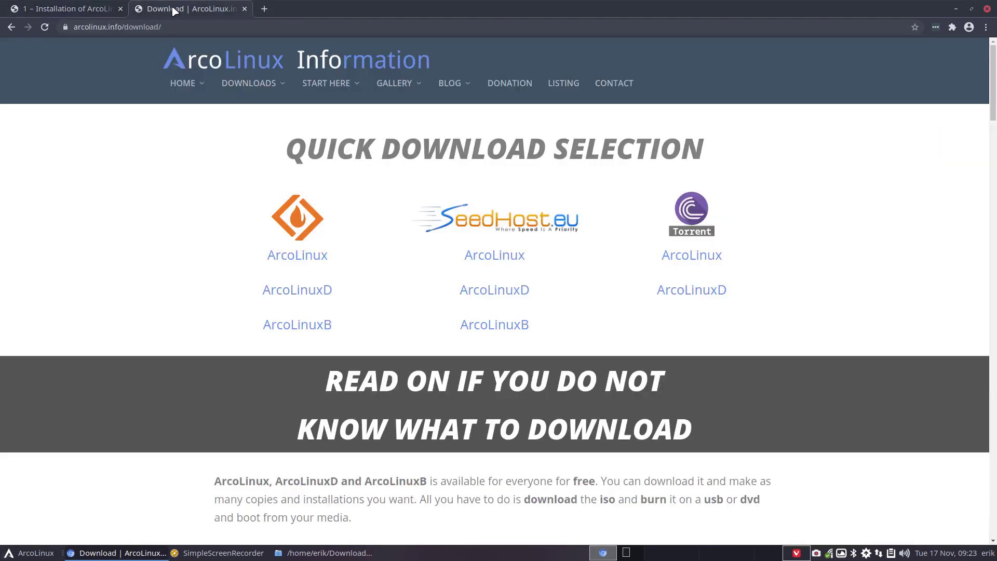
click(957, 10)
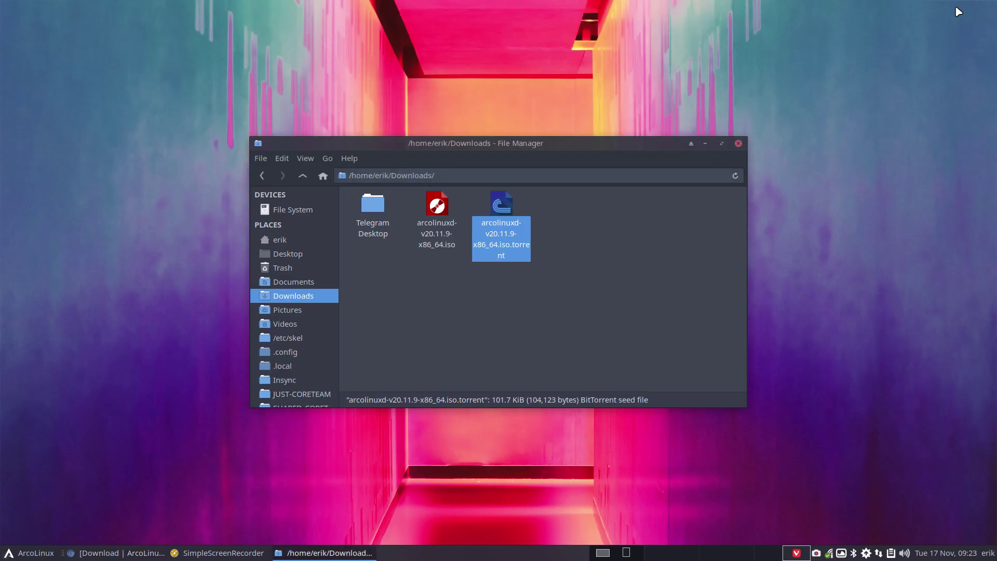
Step: Add arcolinuxd-v20.11.9-x86_64.iso.torrent to qBittorrent, saving to the Downloads folder with Start torrent enabled
click(530, 296)
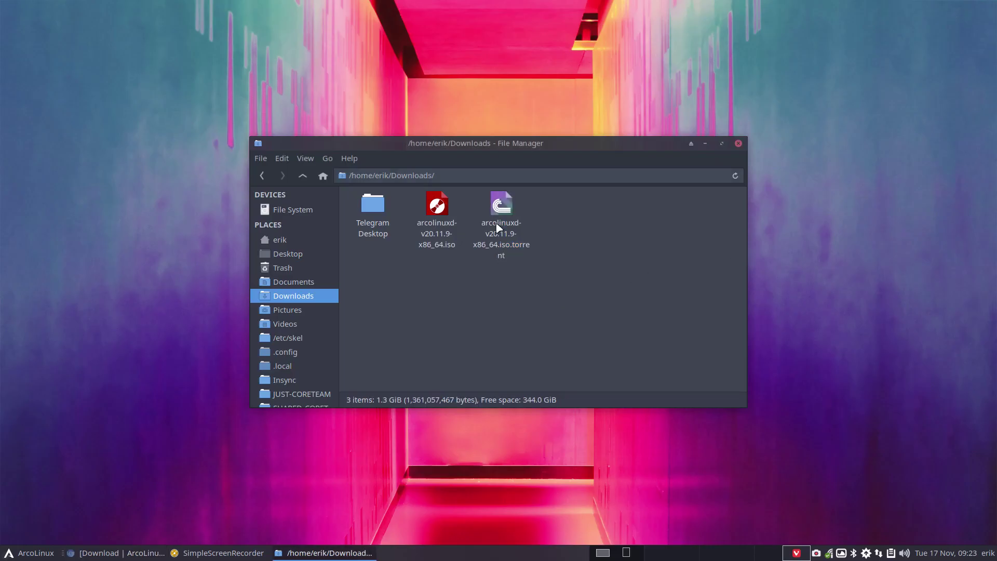
click(506, 209)
double_click(506, 209)
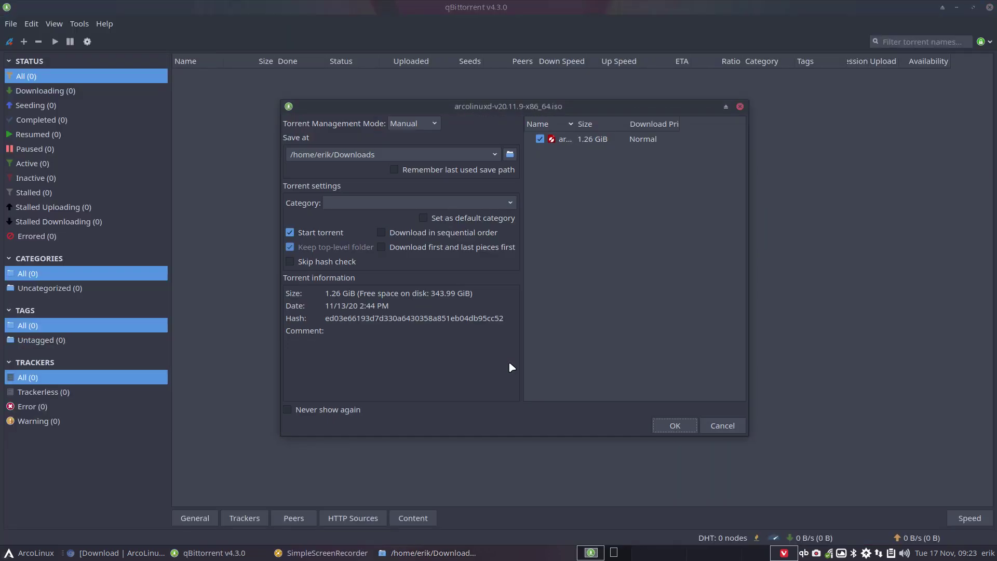
click(665, 428)
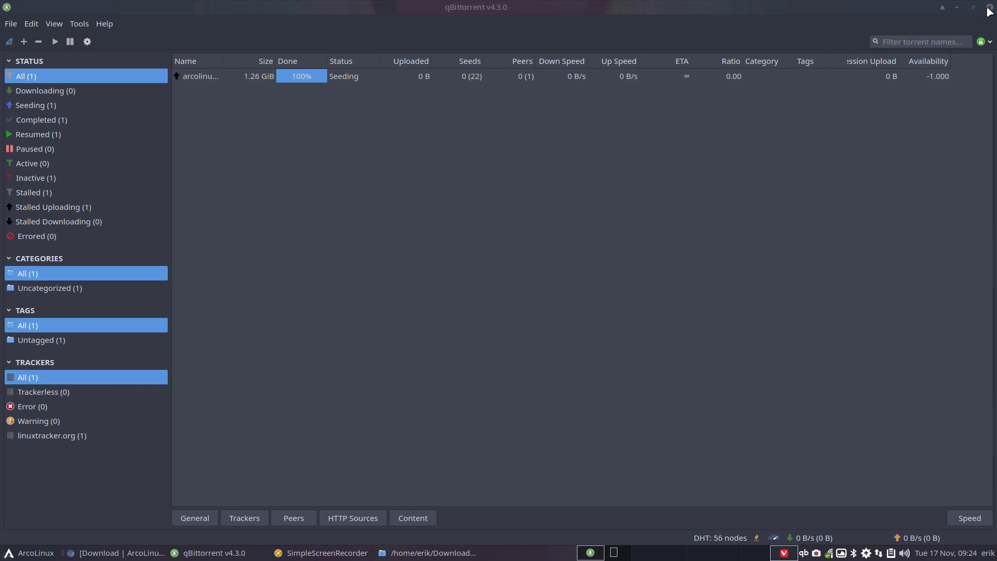
Step: Close the qBittorrent window and restore it from the system tray
click(988, 7)
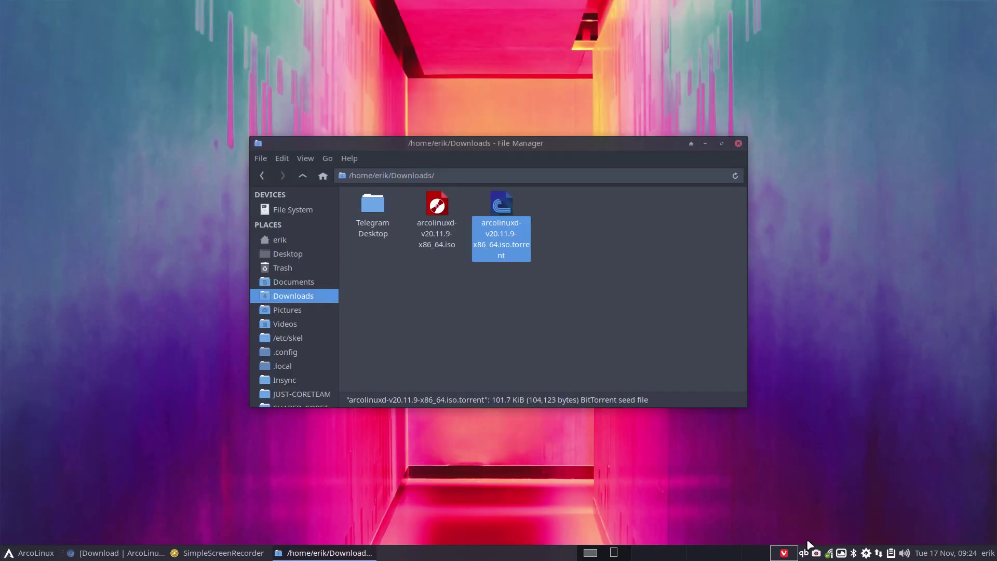
click(804, 557)
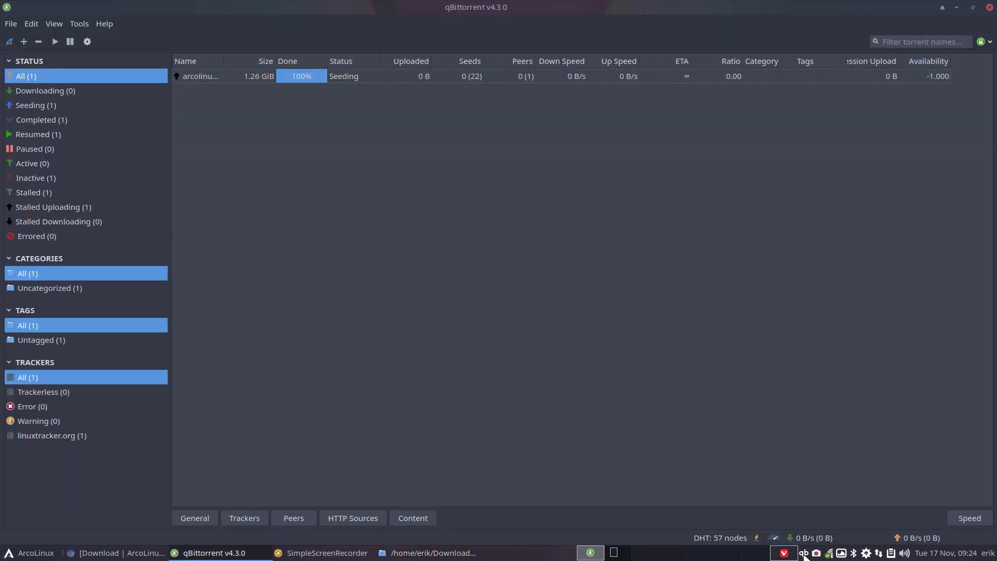
Step: Close the qBittorrent window, then select arcolinuxd-v20.11.9-x86_64.iso in Downloads and minimize the folder window
click(990, 7)
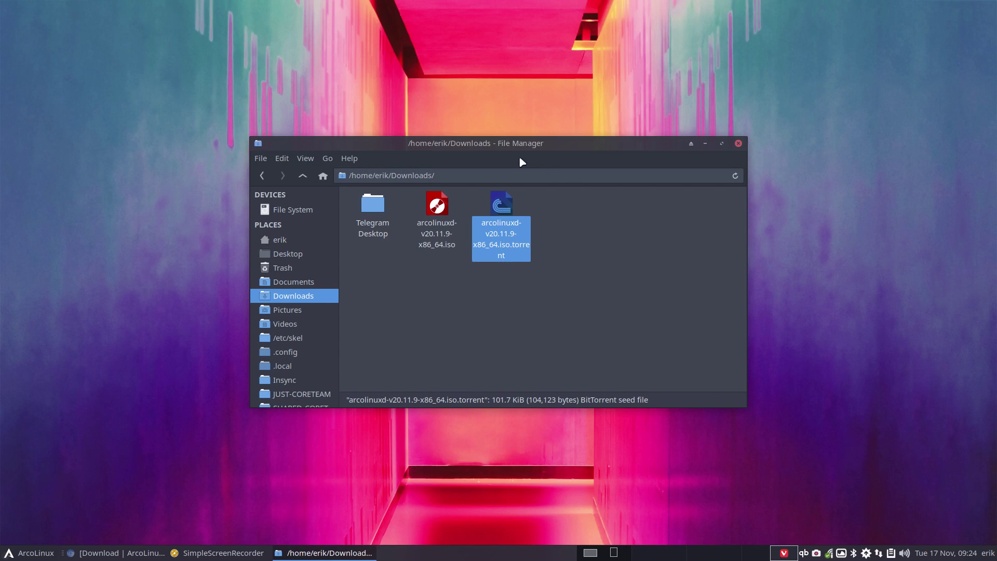
click(441, 241)
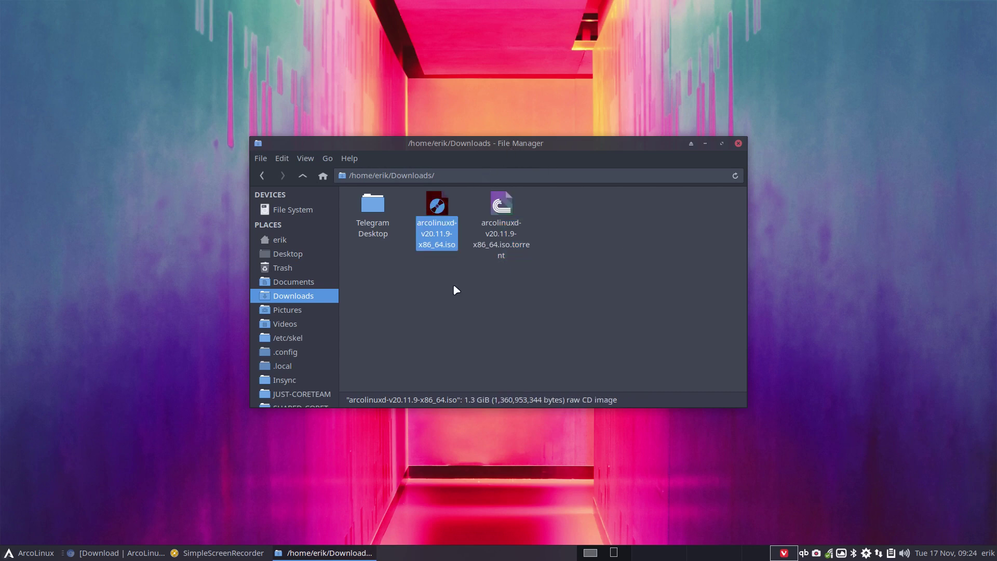
click(704, 143)
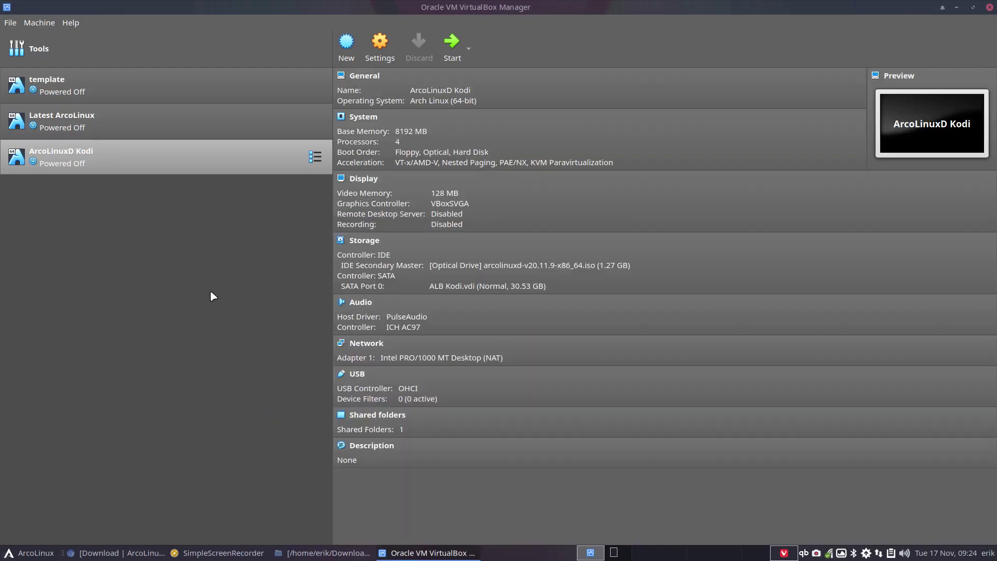
Step: Switch to VirtualBox Manager and remove the ArcoLinuxD Kodi virtual machine
right_click(117, 164)
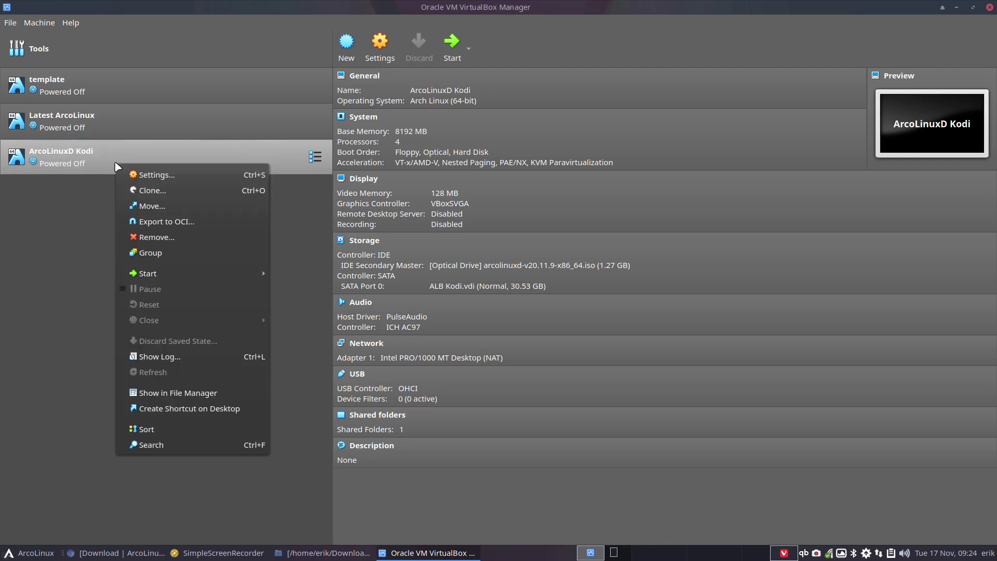
click(179, 238)
click(468, 325)
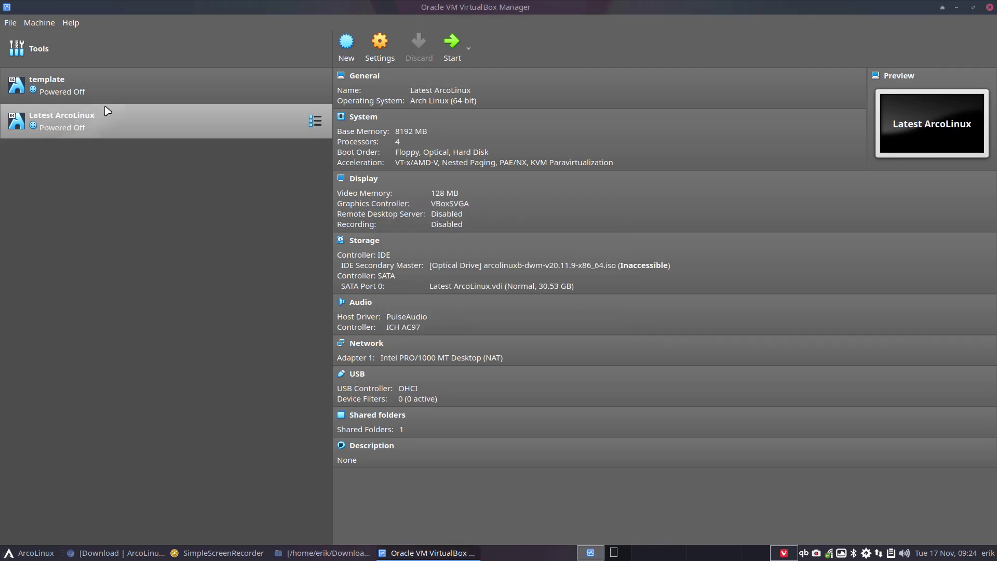
Step: Make a full clone of the template virtual machine named ArcoLinuxD Xfce
right_click(95, 91)
key(Escape)
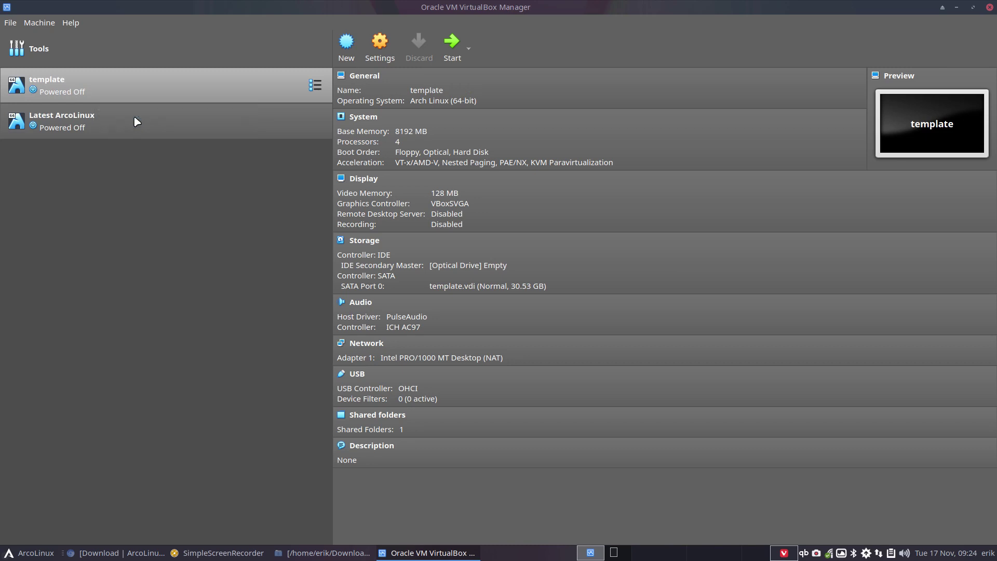
text(La)
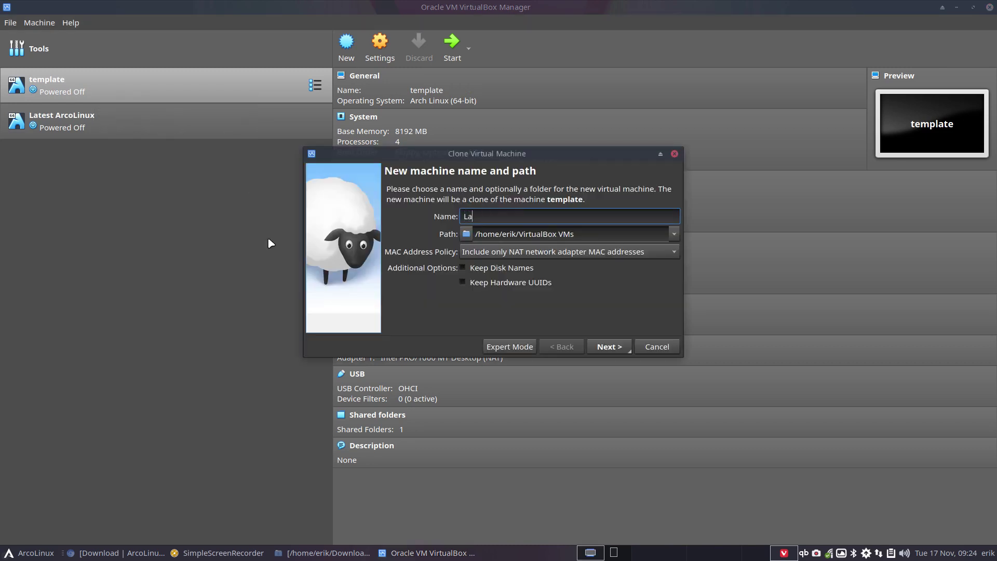
key(BackSpace)
key(BackSpace)
text(ArcoLinuxD)
key(Return)
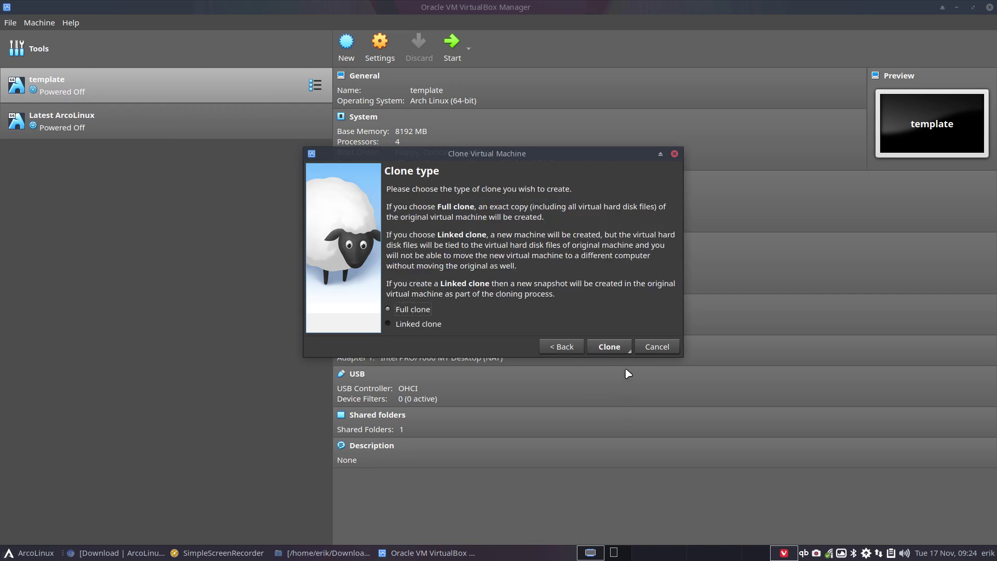
click(623, 347)
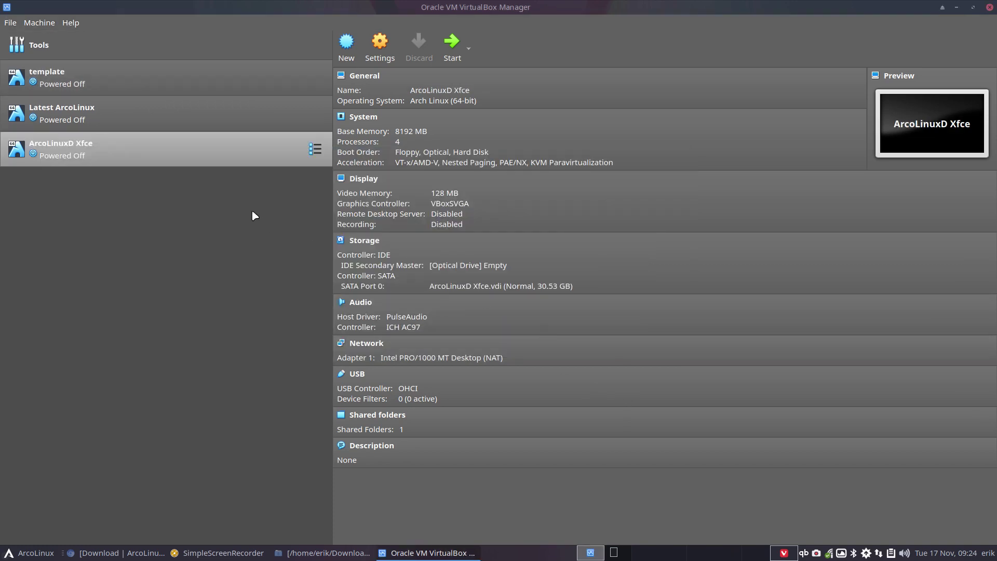
Step: Load arcolinuxd-v20.11.9-x86_64.iso from the Downloads folder into the ArcoLinuxD Xfce machine's optical drive
right_click(206, 150)
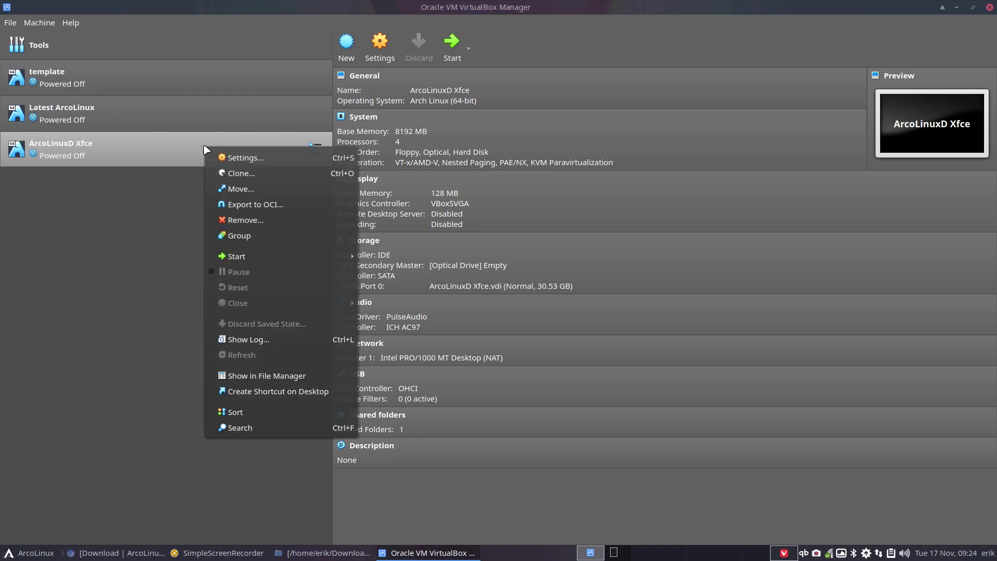
click(434, 254)
click(472, 265)
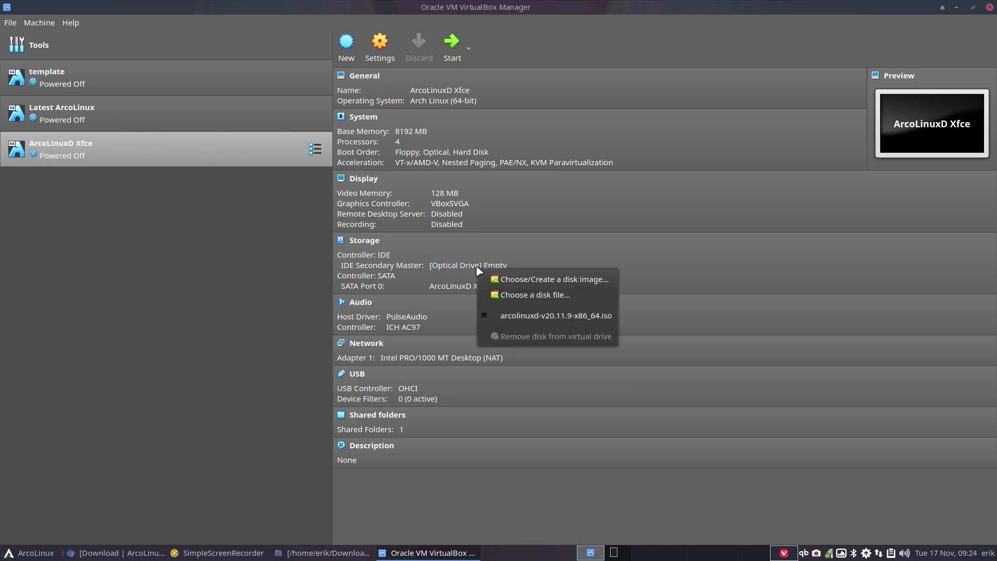
click(503, 292)
click(450, 216)
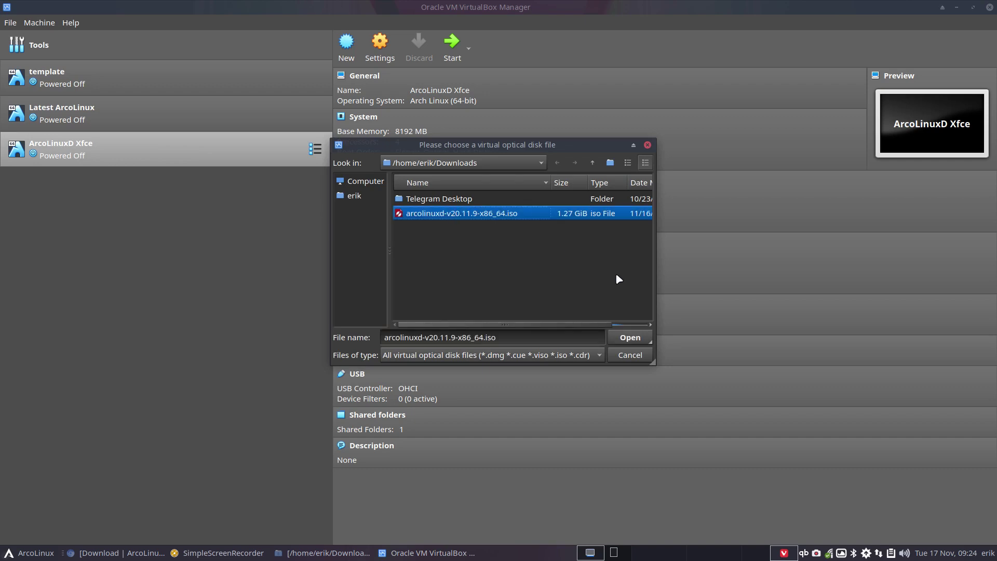
click(631, 337)
Step: Start the ArcoLinuxD Xfce virtual machine and show the live session in full screen
double_click(239, 149)
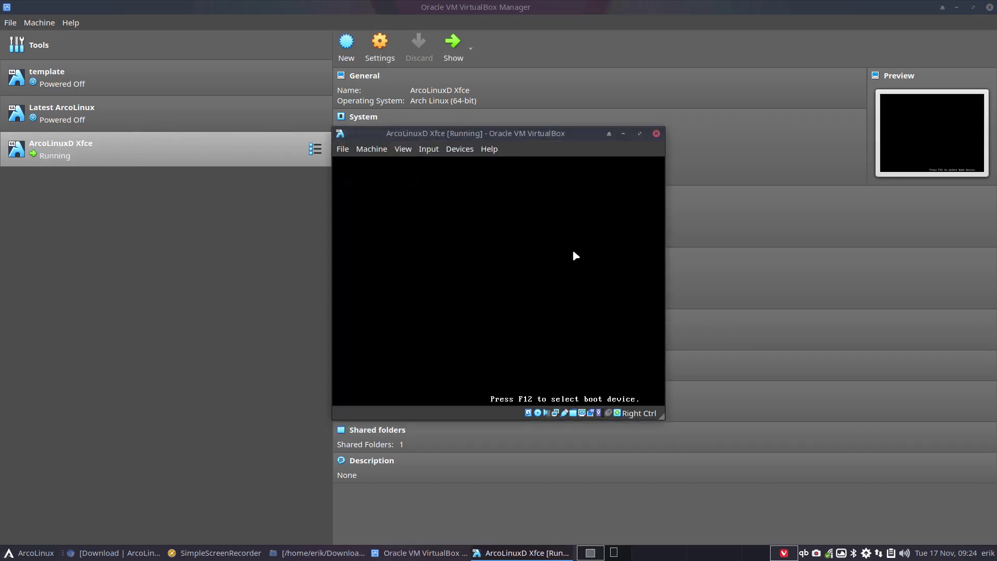
key(ctrl+f)
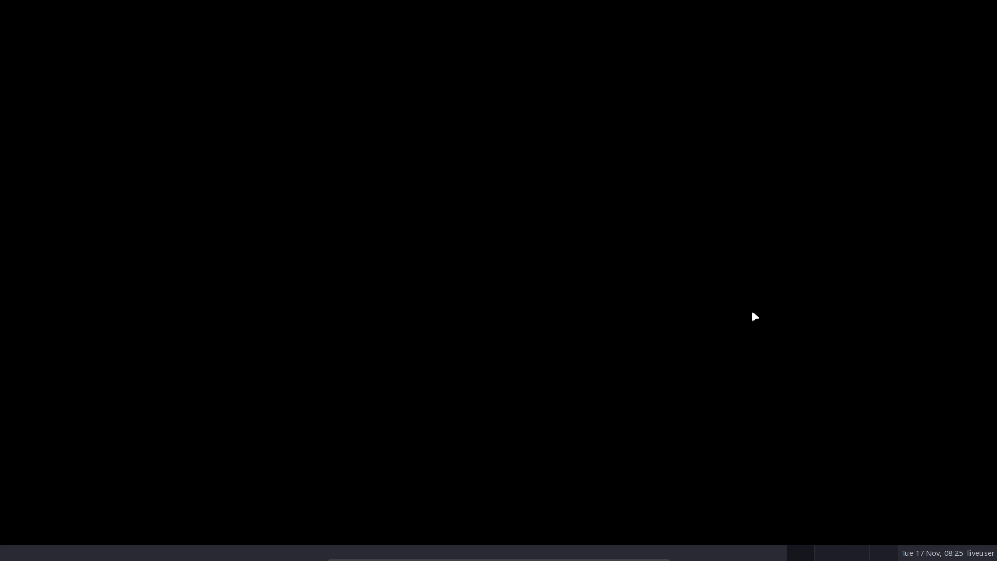
click(965, 548)
click(965, 548)
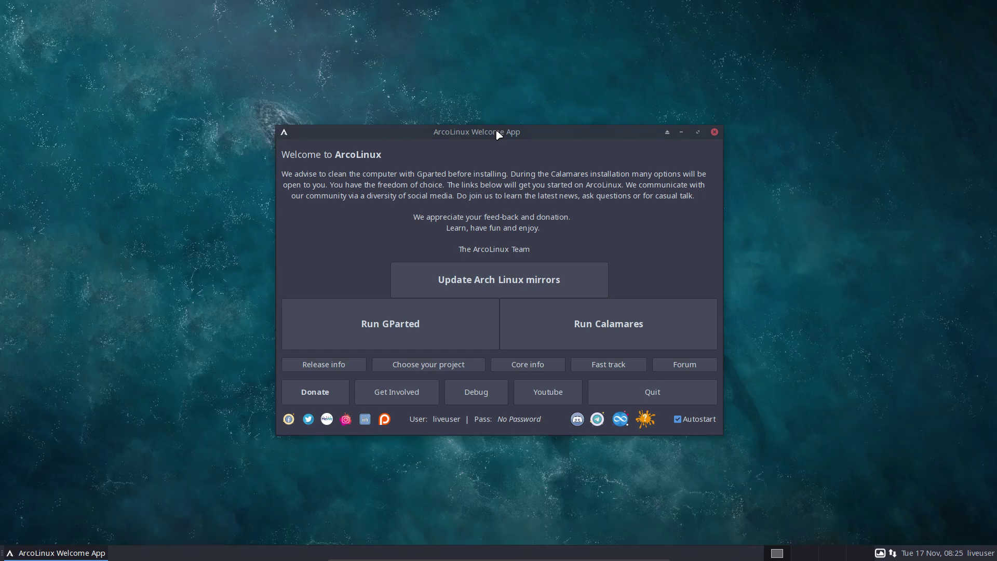
Step: Move the ArcoLinux Welcome App aside and open a terminal on the desktop, choosing urxvt as preferred terminal emulator
drag(496, 133, 479, 81)
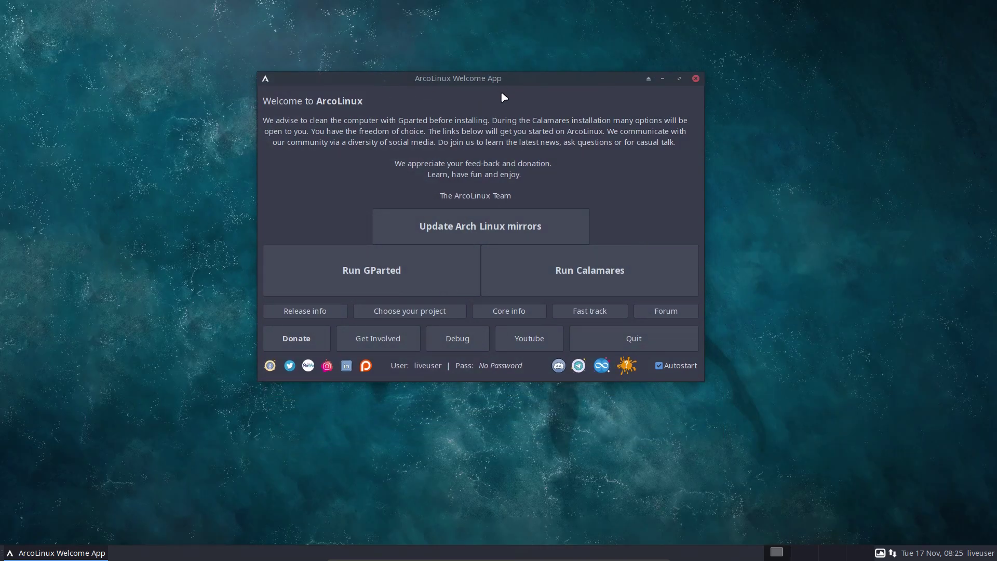
drag(499, 83, 741, 85)
right_click(95, 244)
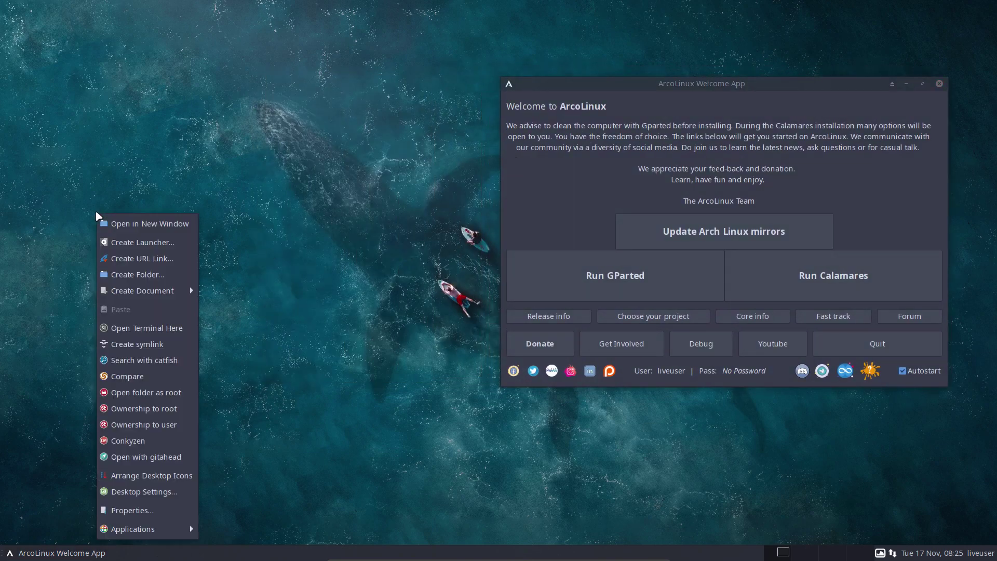
click(140, 328)
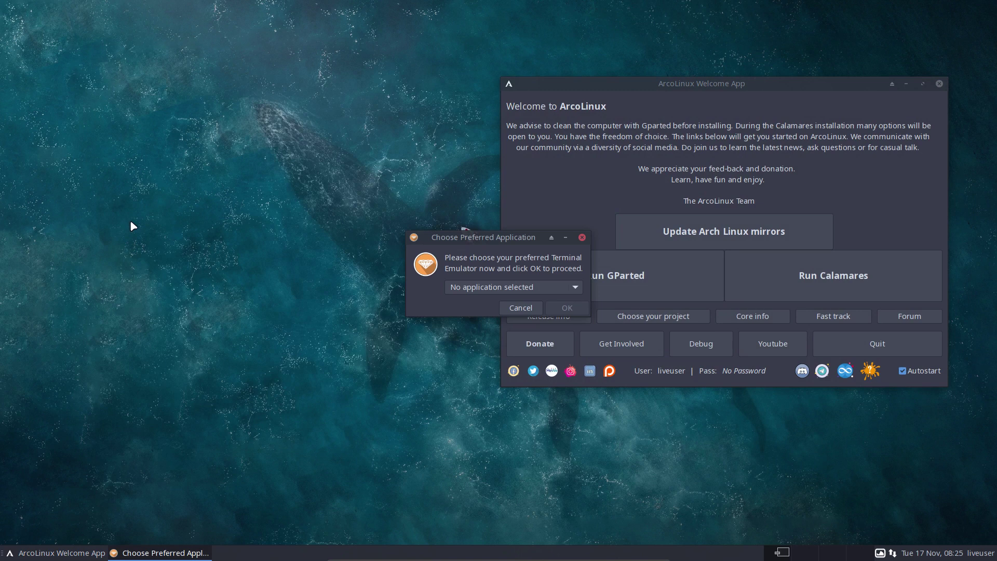
click(509, 287)
click(495, 301)
click(560, 309)
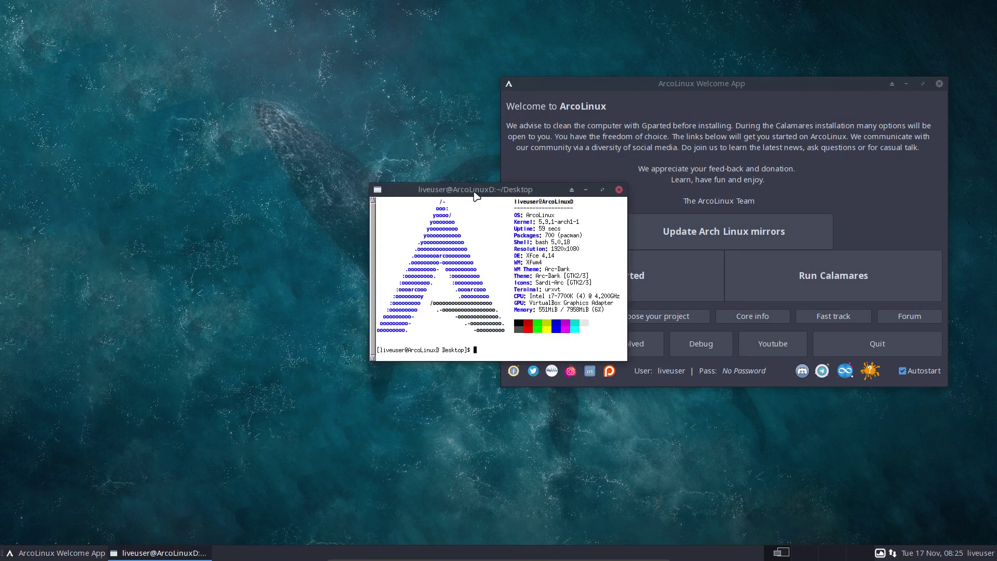
drag(467, 202, 155, 146)
Step: Set the live session's keyboard layout to Belgian with the command setxkbmap be
text(n)
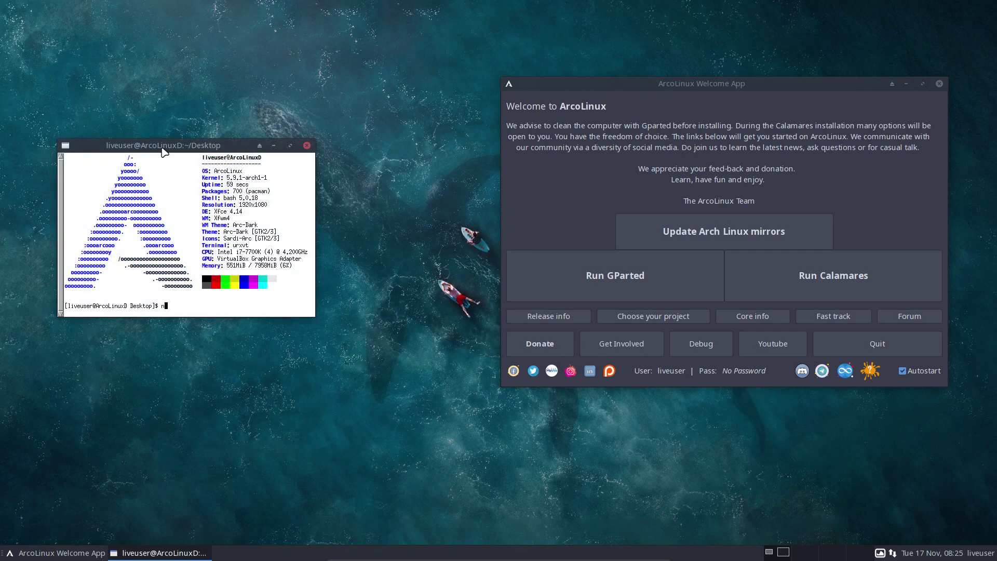
key(BackSpace)
text(setxkbmap b)
text(e)
key(Return)
Step: Run nmirrorlist to view the pacman mirrorlist, highlight the first Worldwide server, and close the terminal
text(nmirrorlist)
key(Return)
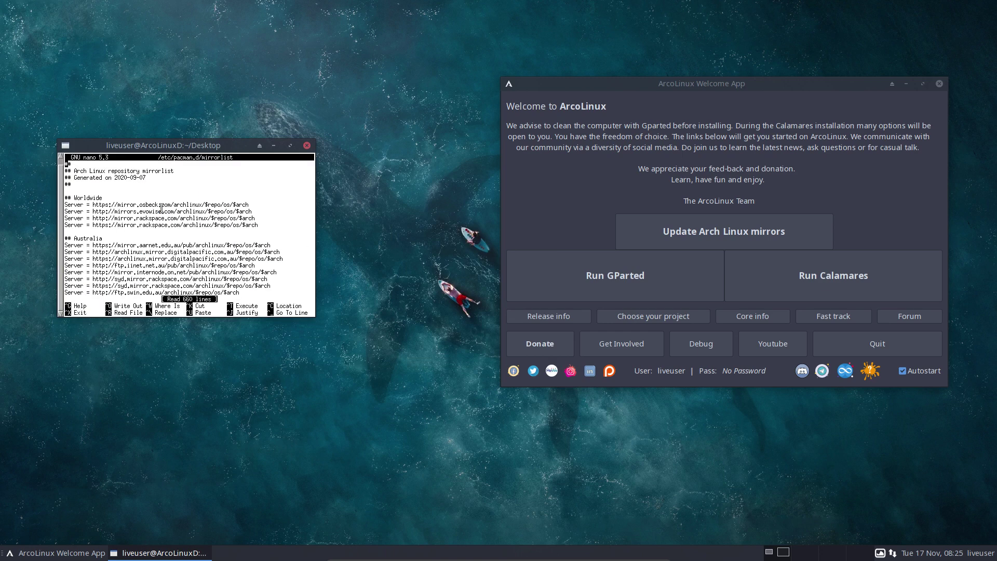
drag(249, 206, 61, 208)
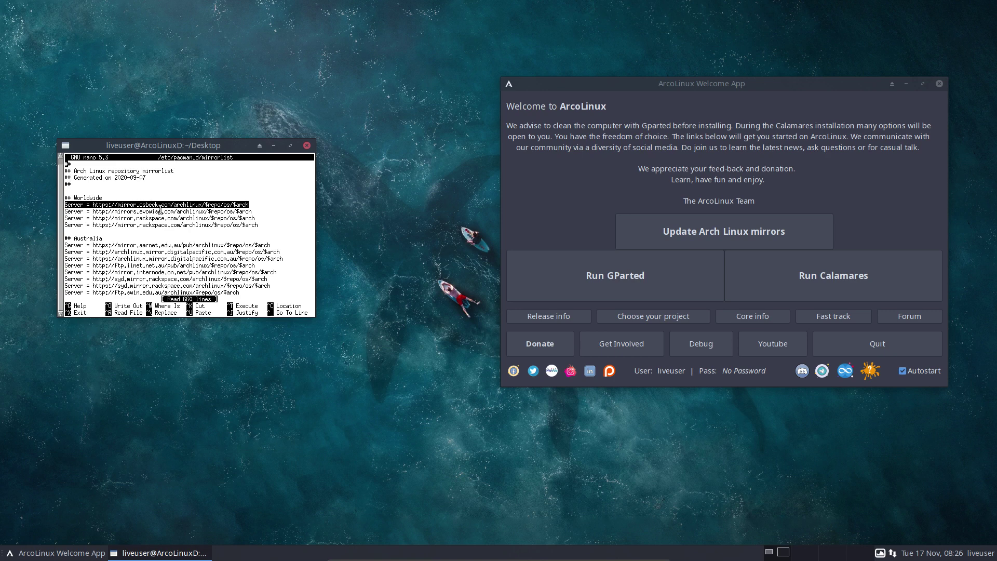
click(307, 146)
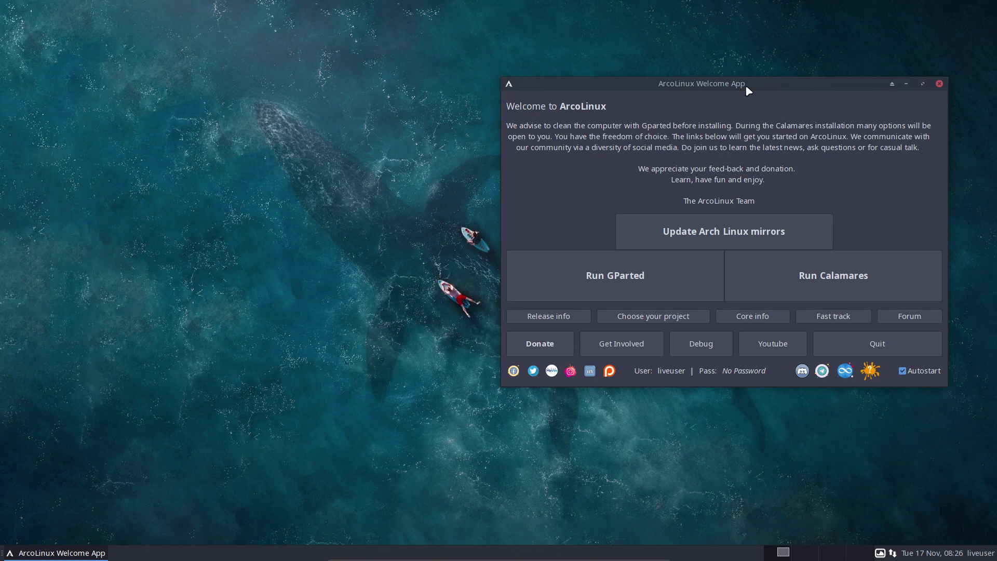
Step: Move the Welcome App back to the middle of the desktop and inspect /dev/sda in GParted, then close GParted
drag(746, 87, 519, 108)
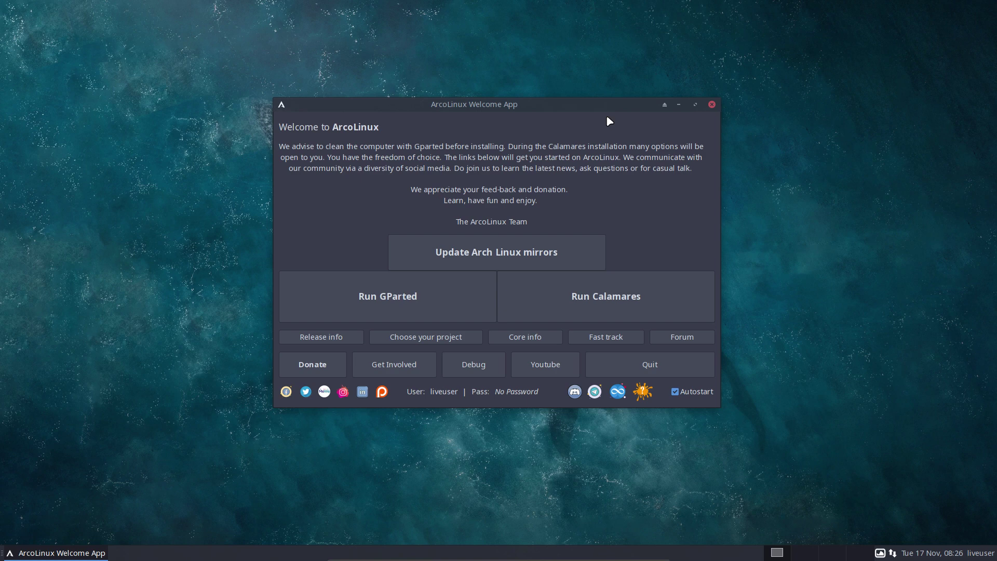
click(397, 315)
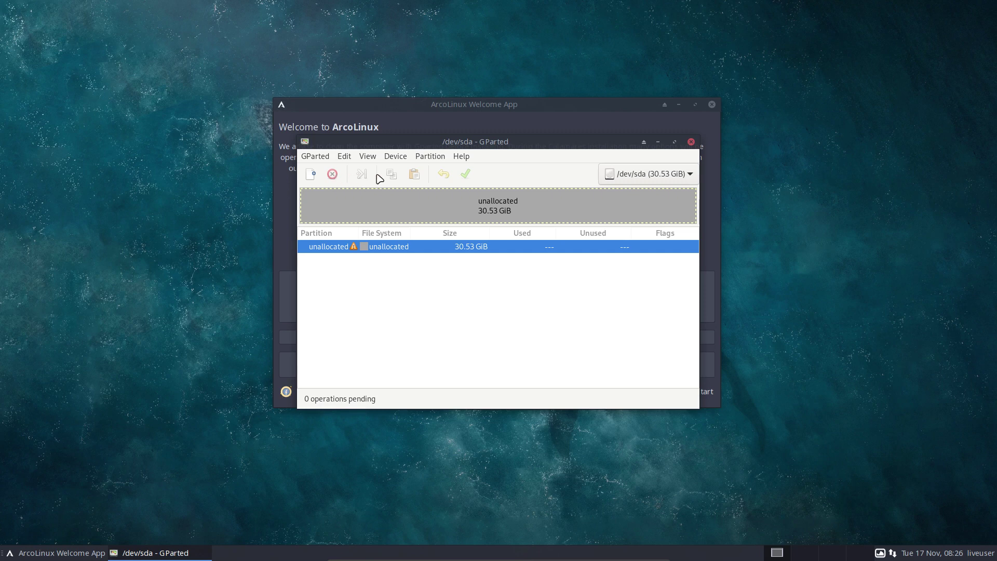
click(691, 142)
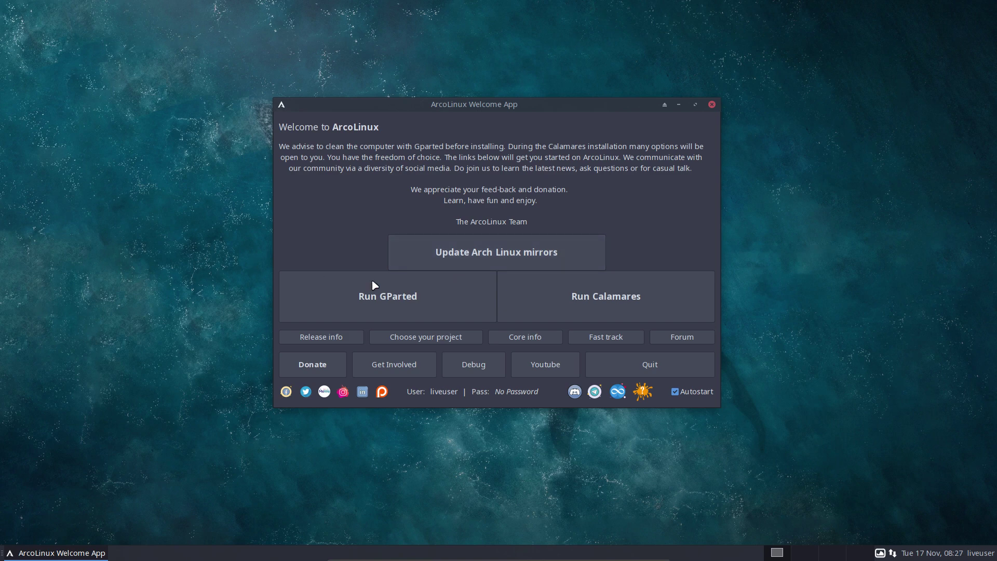
Step: Launch the Calamares installer from the Welcome App and view its About information
click(621, 305)
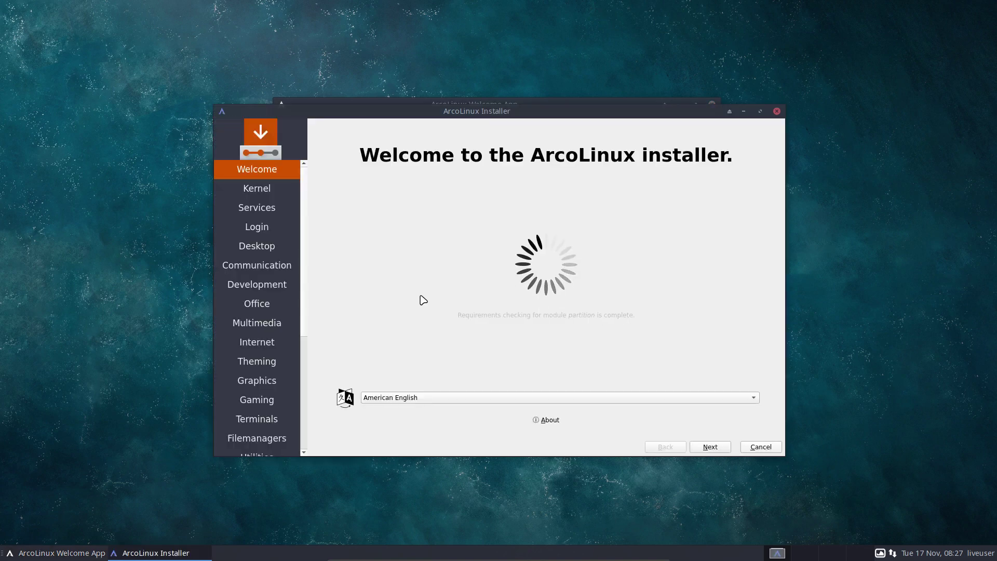
click(546, 420)
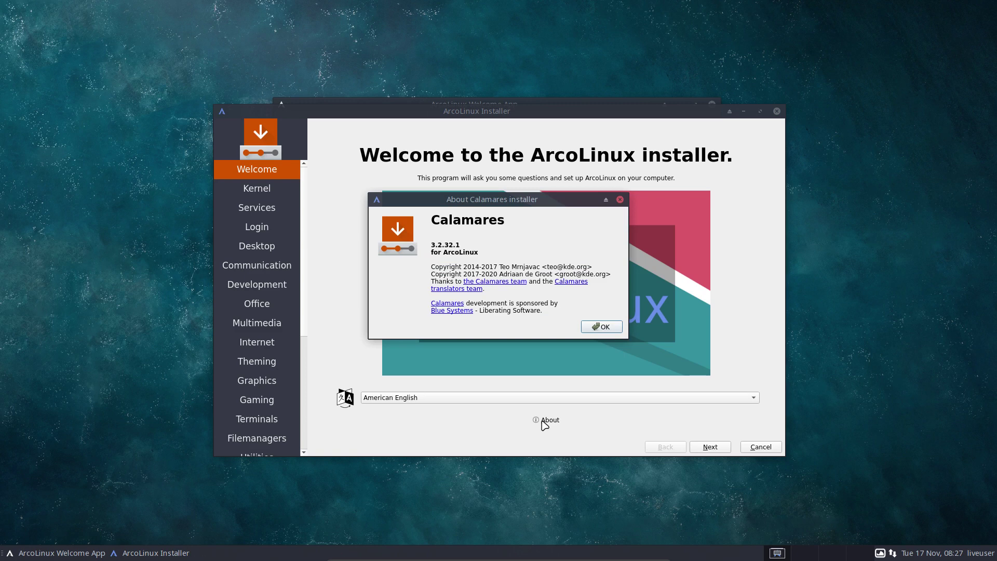
click(600, 326)
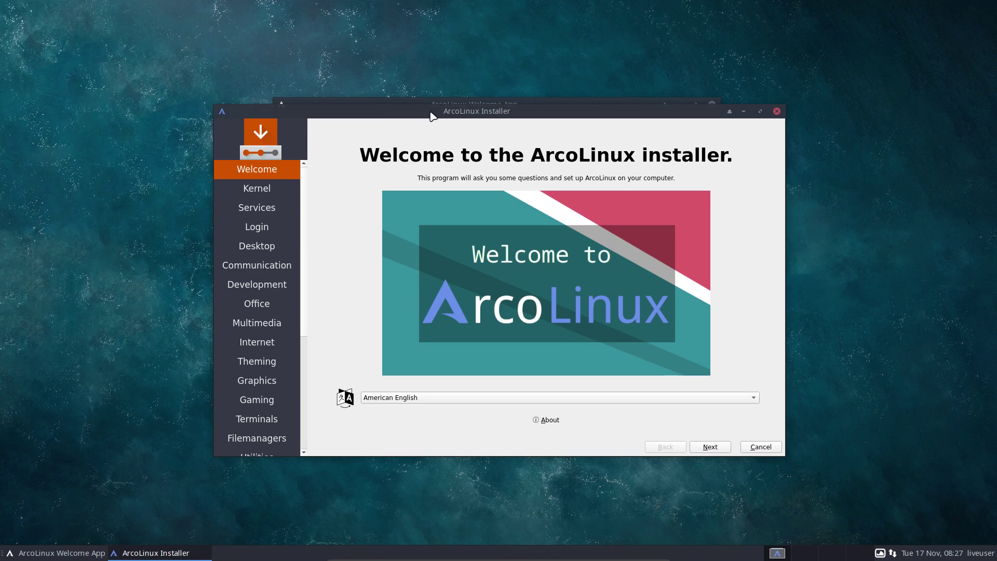
drag(440, 113, 416, 96)
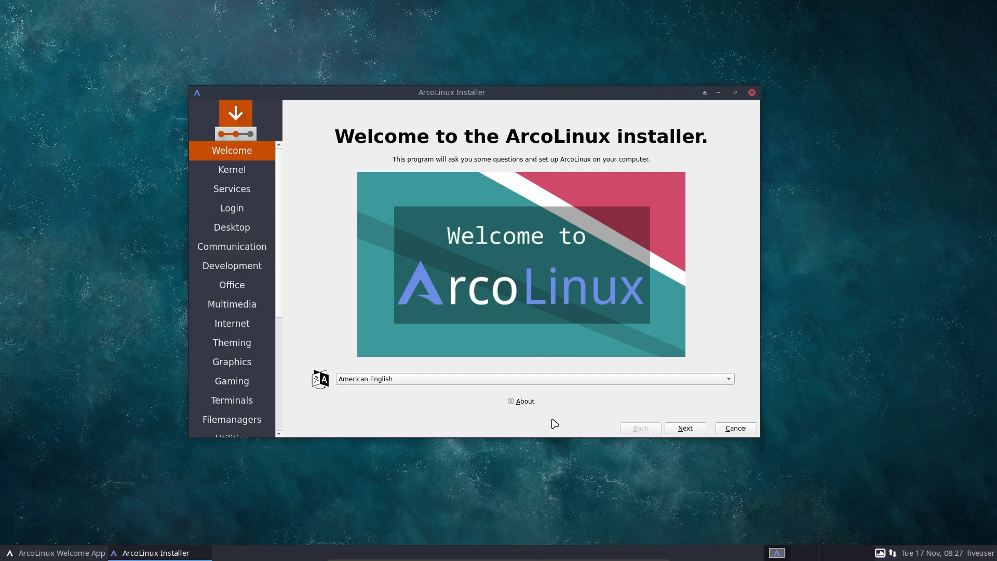
Step: Look through the installer's language list, keep American English, and continue to the Kernel page
click(519, 379)
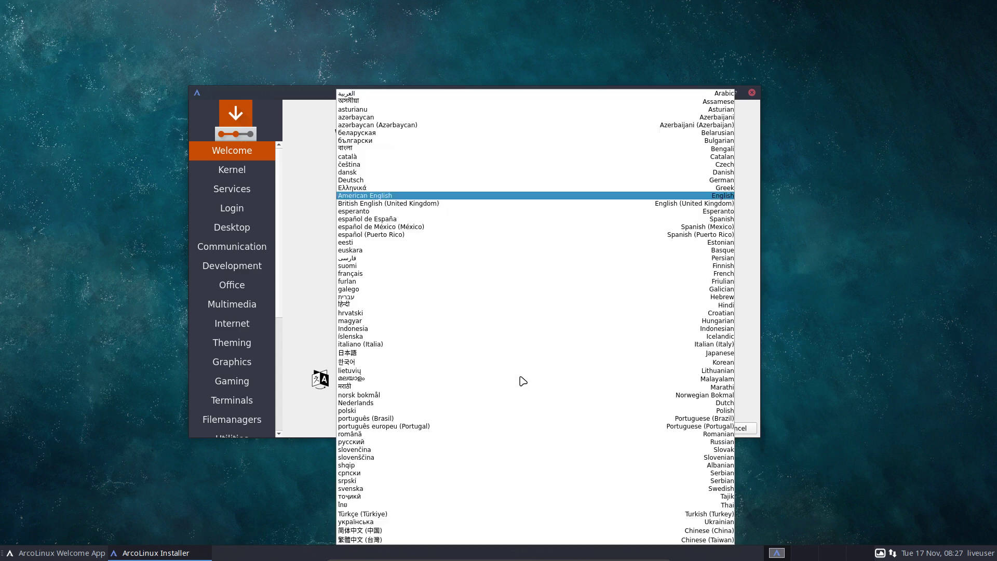
click(300, 342)
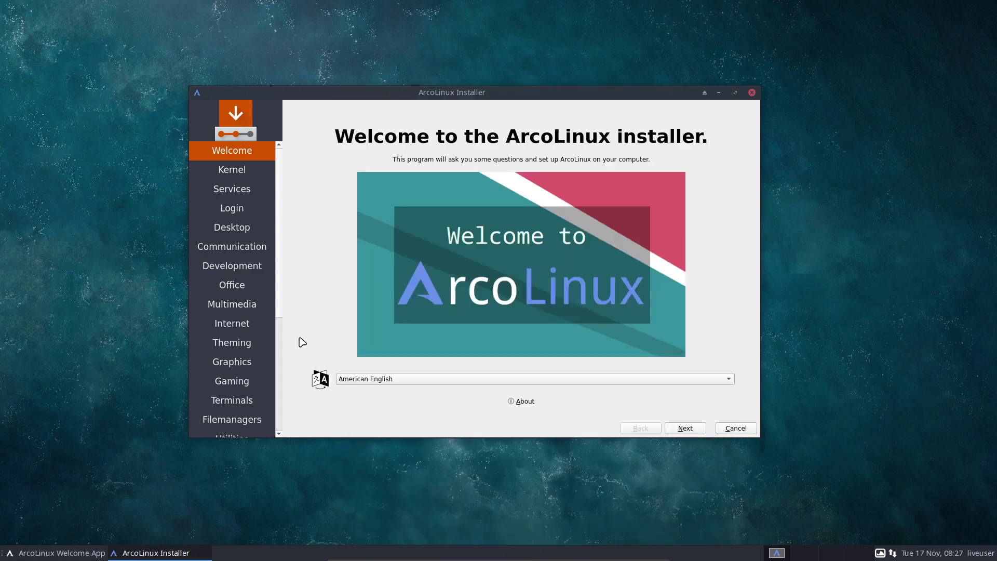
click(682, 430)
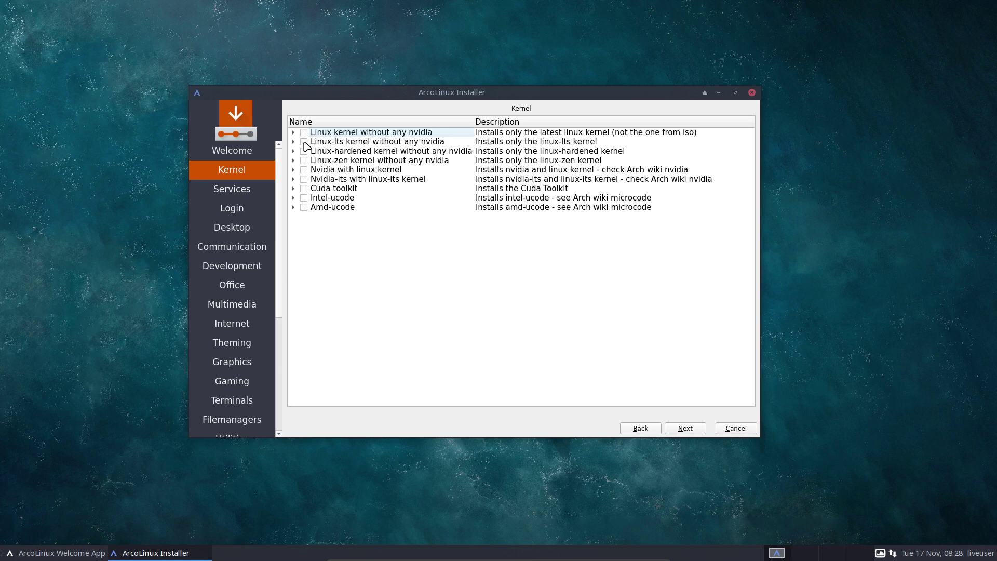
Step: Tick the Linux and Linux-lts kernels without any nvidia, then continue past Services with nothing selected to the Login page
click(303, 133)
click(305, 142)
click(697, 431)
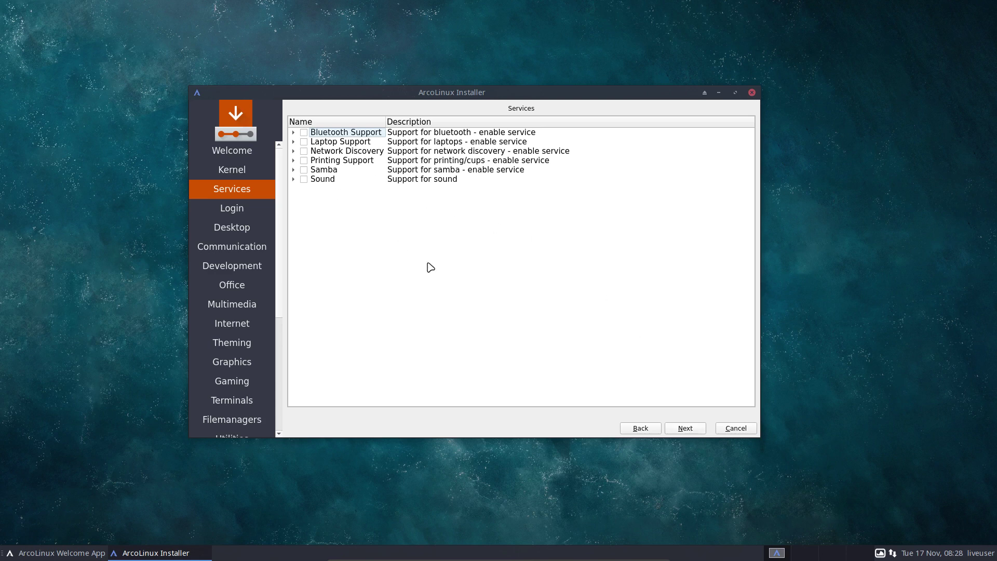
click(693, 430)
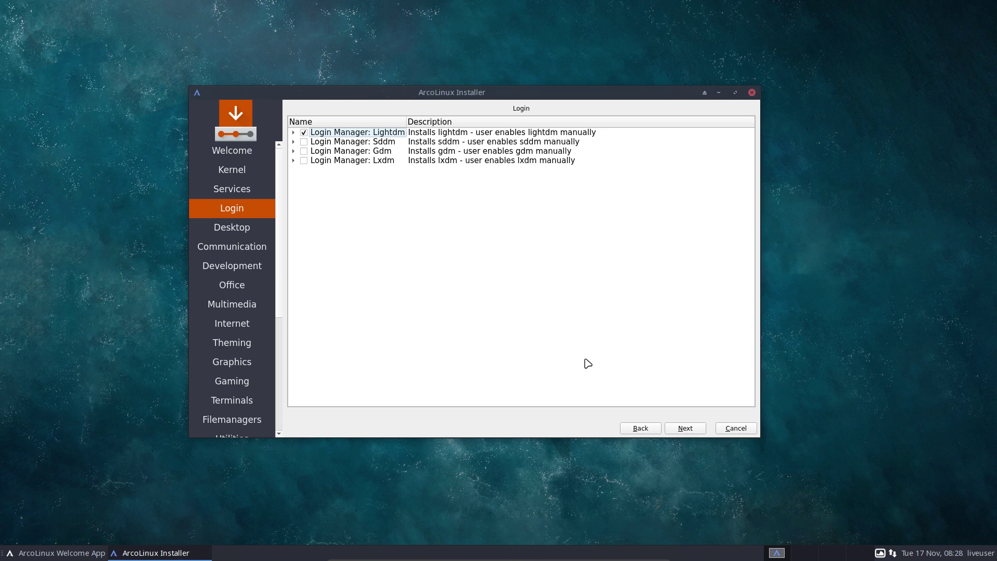
Step: Continue to the Desktop page, look through the packages in the Xfce option, and tick the Xfce desktop
click(685, 428)
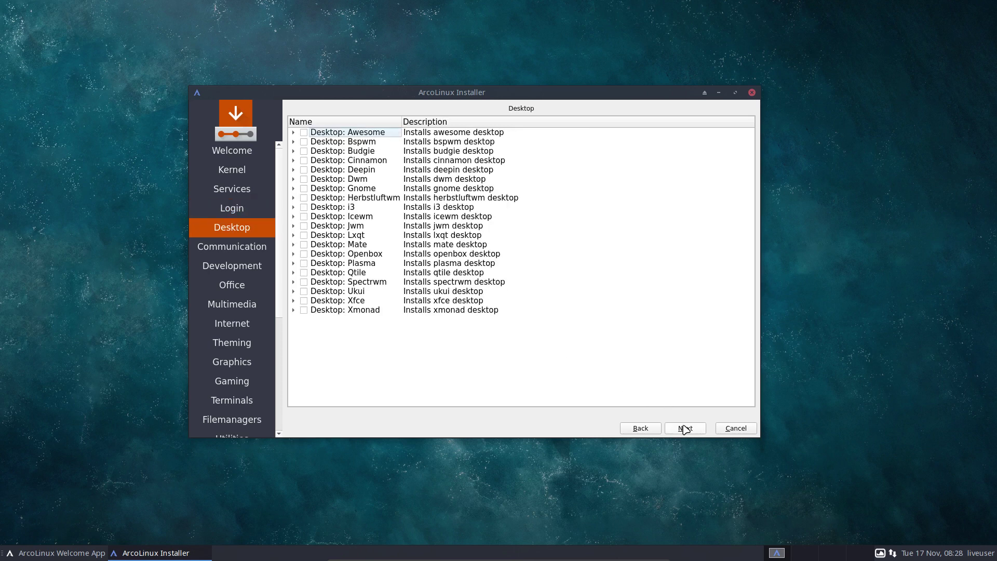
click(304, 300)
click(294, 301)
scroll(349, 335, down, 1)
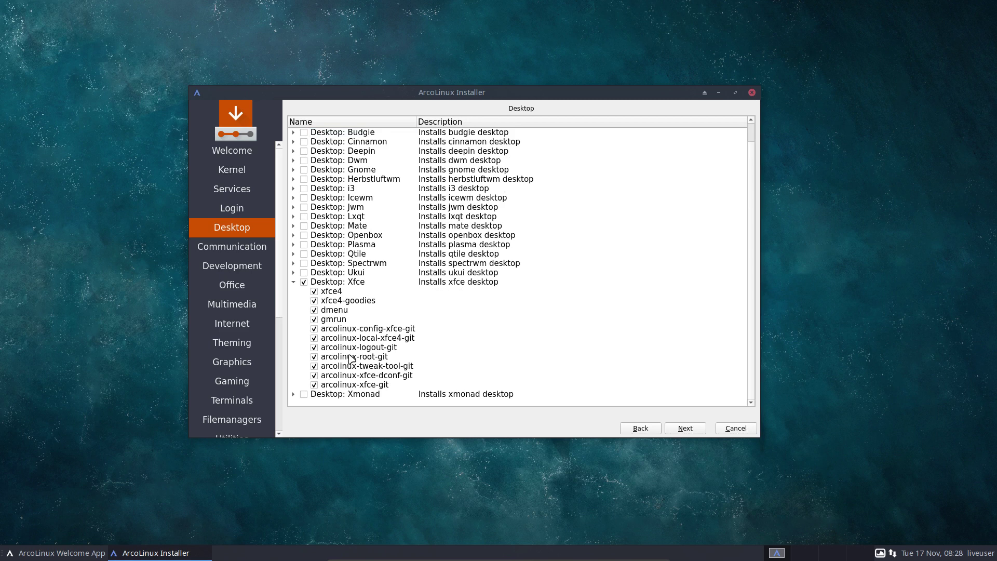
click(304, 282)
click(294, 283)
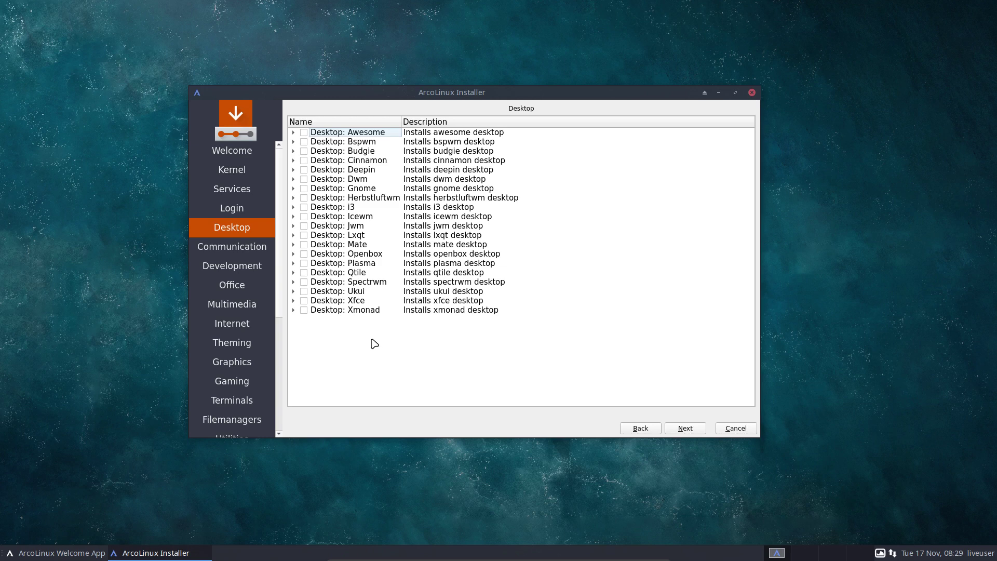
click(309, 302)
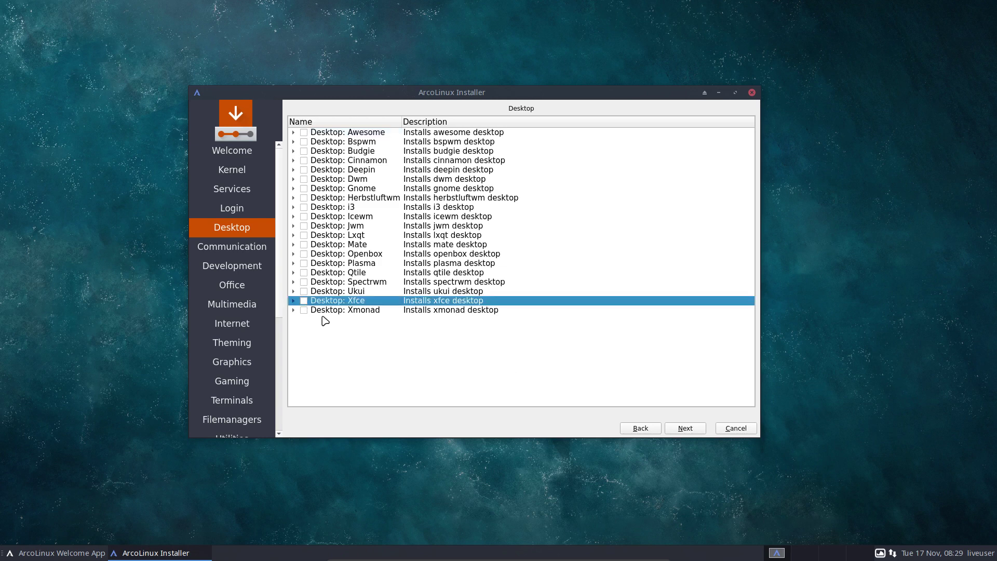
click(304, 302)
Step: Continue from the Desktop page through the optional software pages from Communication to Utilities without ticking anything, up to the Applications page
click(696, 432)
click(696, 432)
click(696, 432)
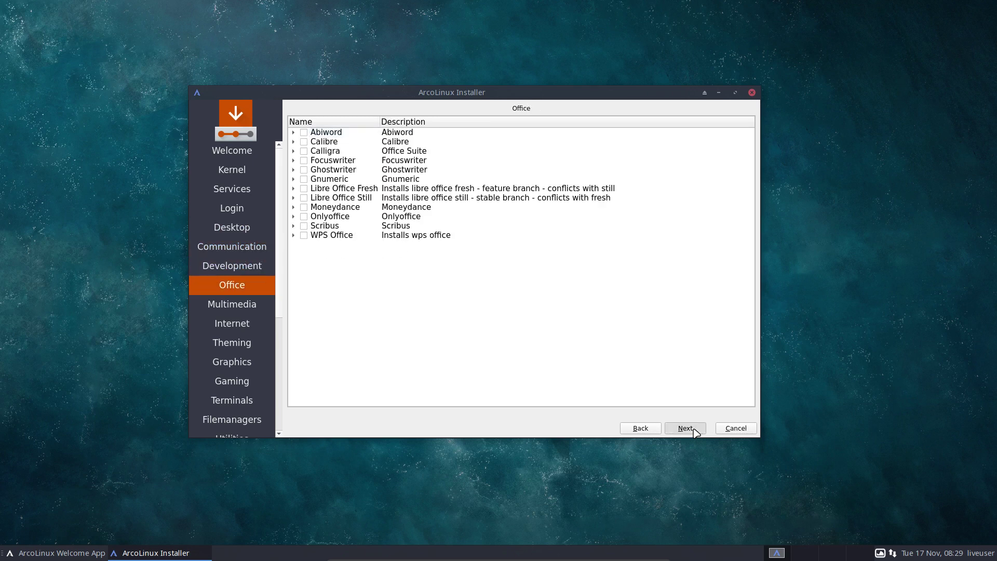
click(696, 432)
click(696, 432)
click(696, 432)
click(696, 432)
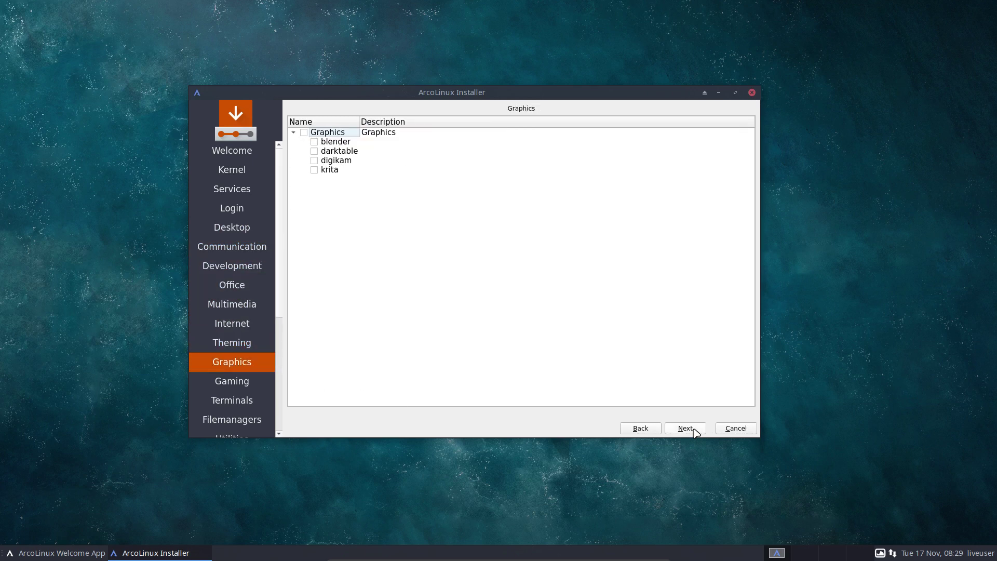
click(696, 432)
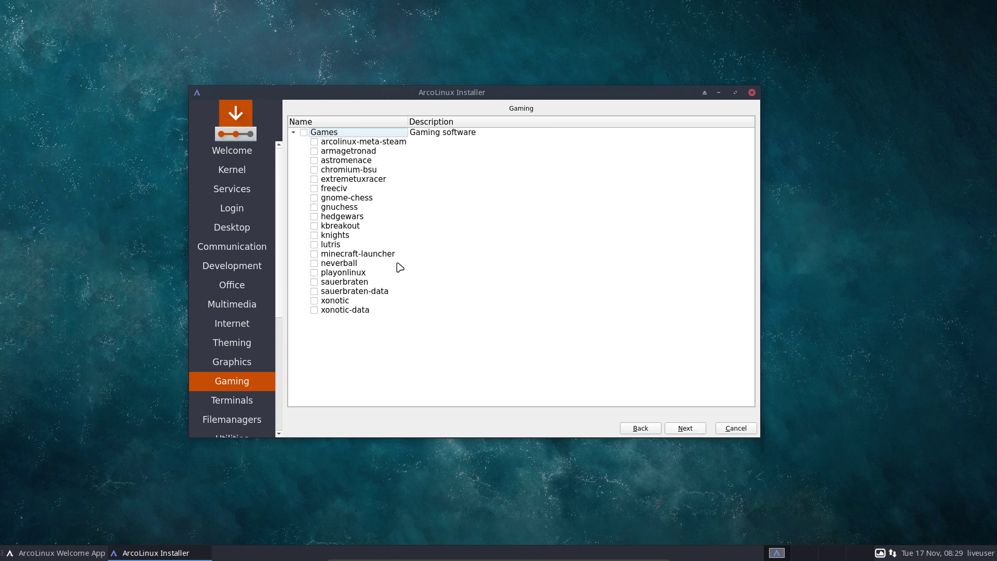
click(696, 432)
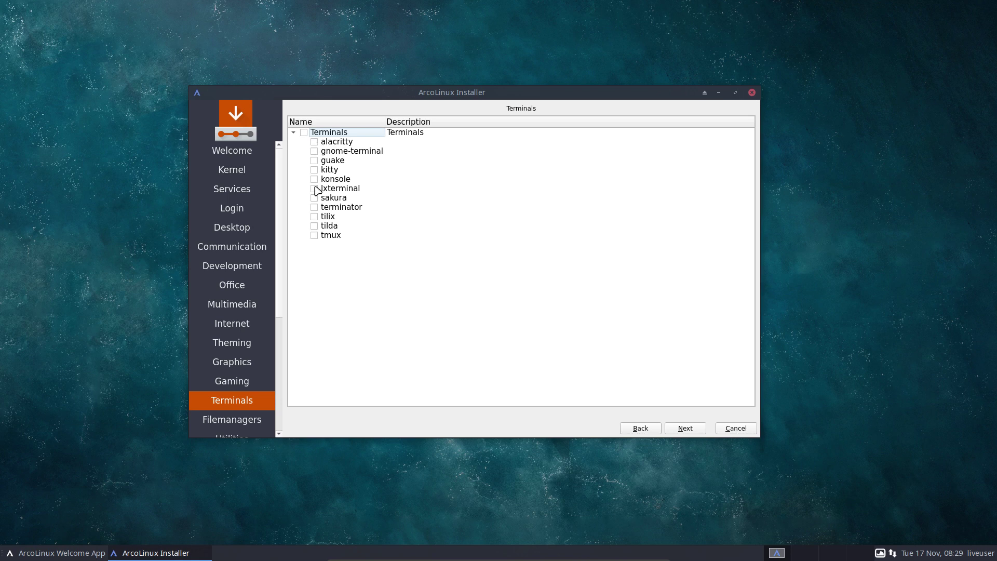
click(686, 430)
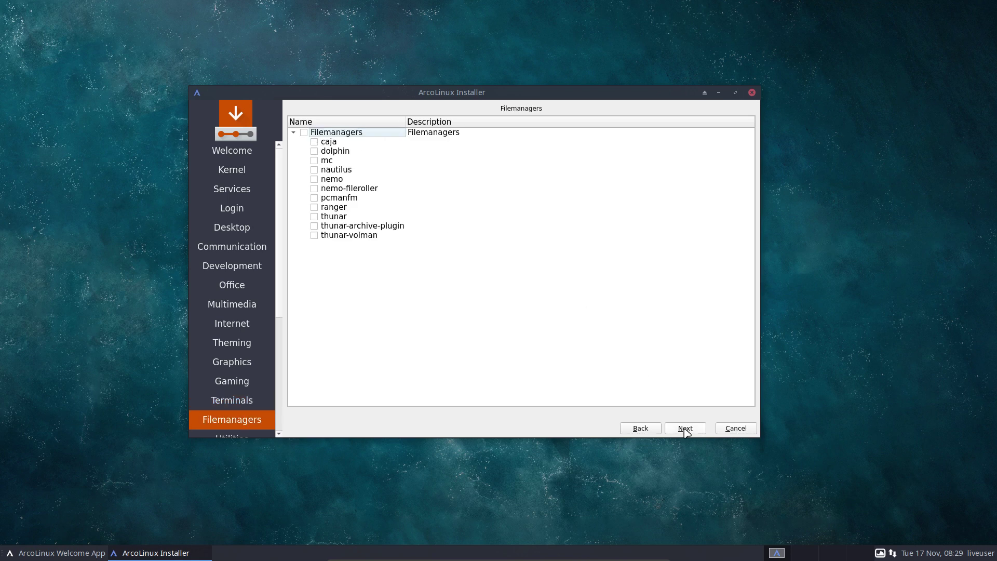
click(685, 430)
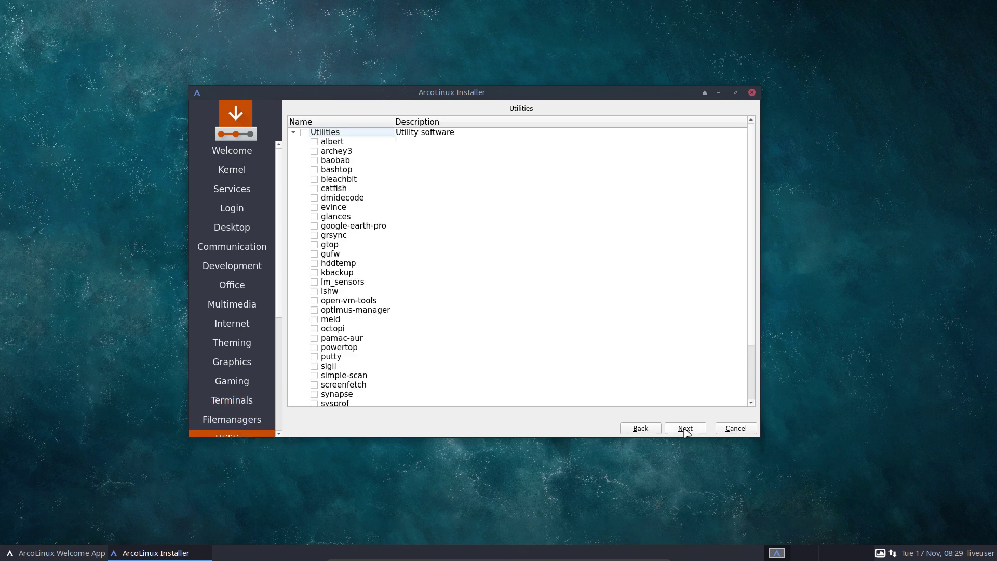
click(686, 430)
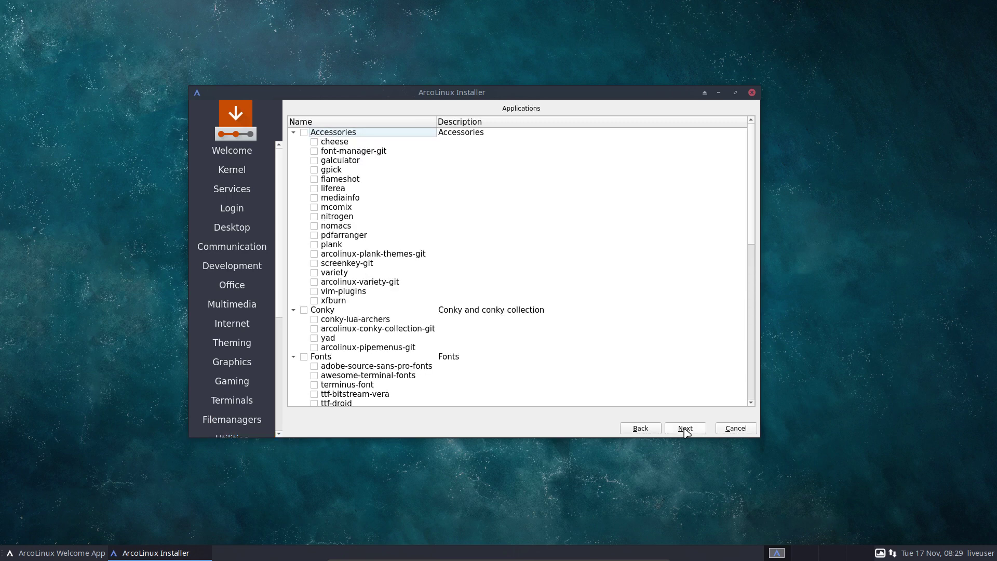
Step: Leave the Applications page unticked, tick the whole ArcoLinux Dev group, and continue to the location page
click(685, 430)
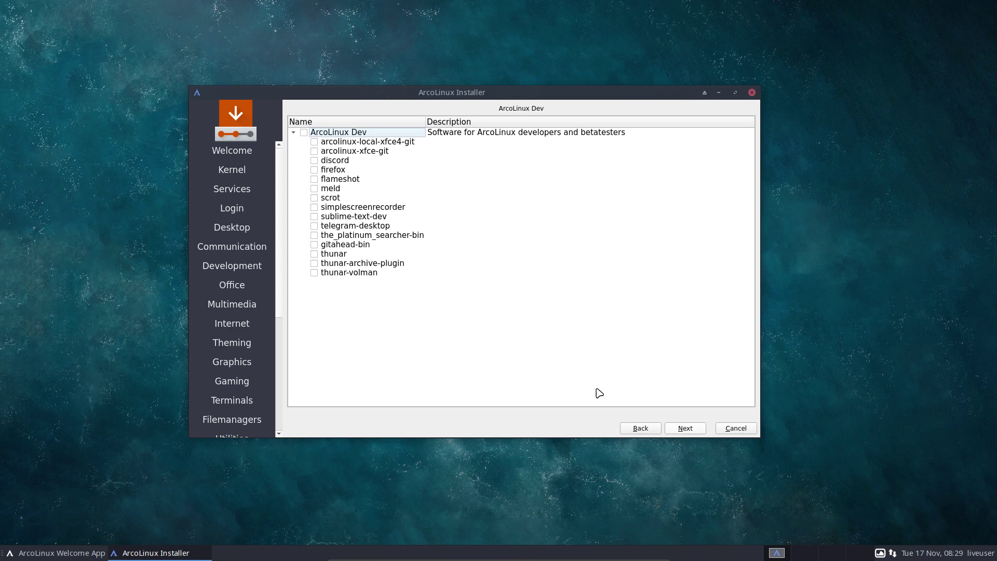
click(305, 133)
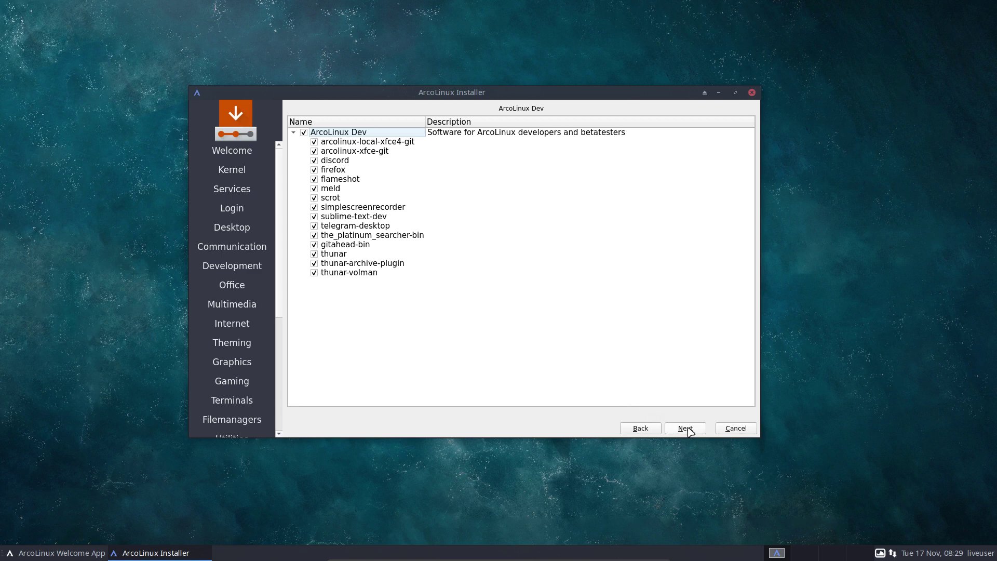
click(685, 428)
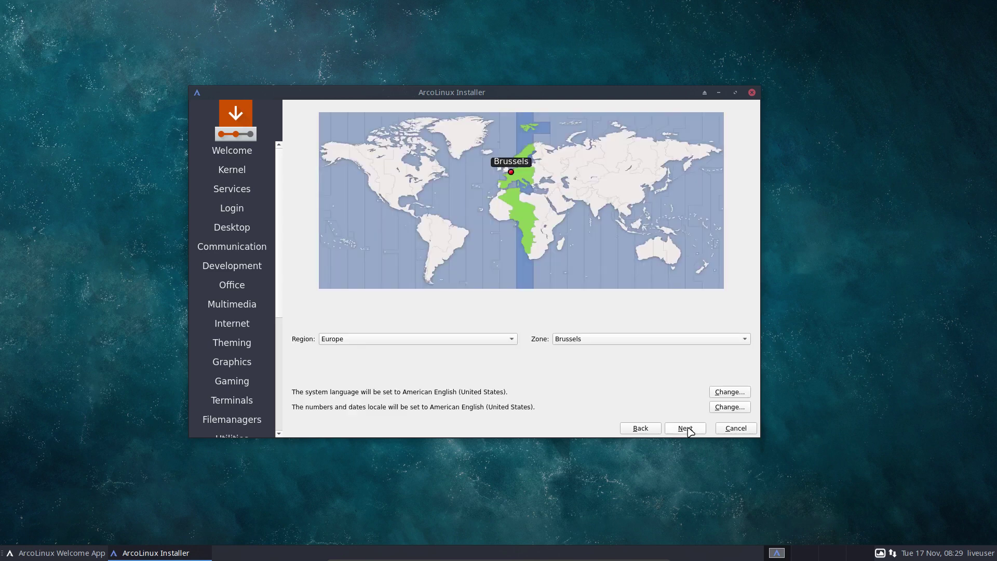
Step: Accept the Europe/Brussels location, set the keyboard layout to Belgian with the Default variant, and continue to partitioning
click(685, 428)
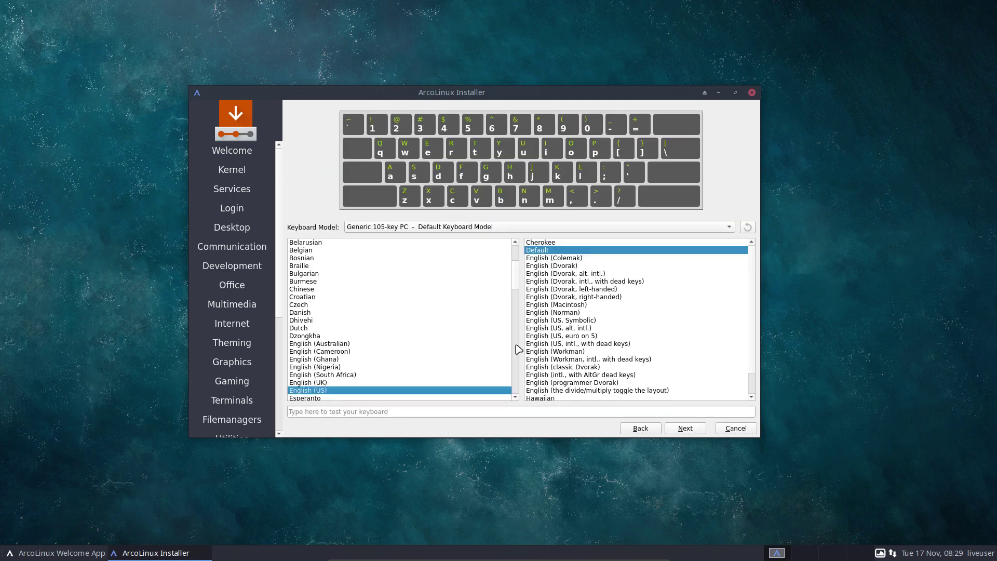
click(311, 251)
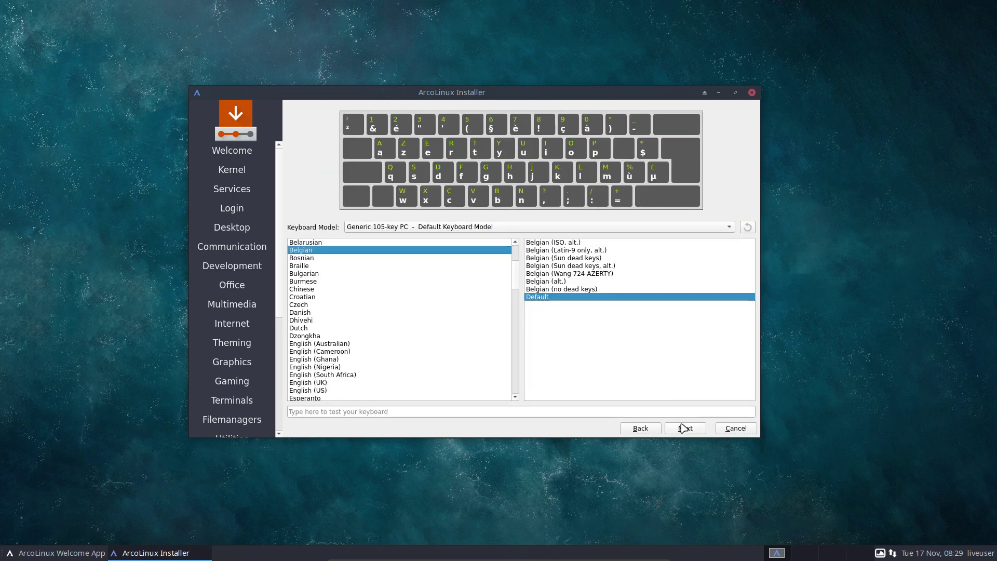
click(683, 427)
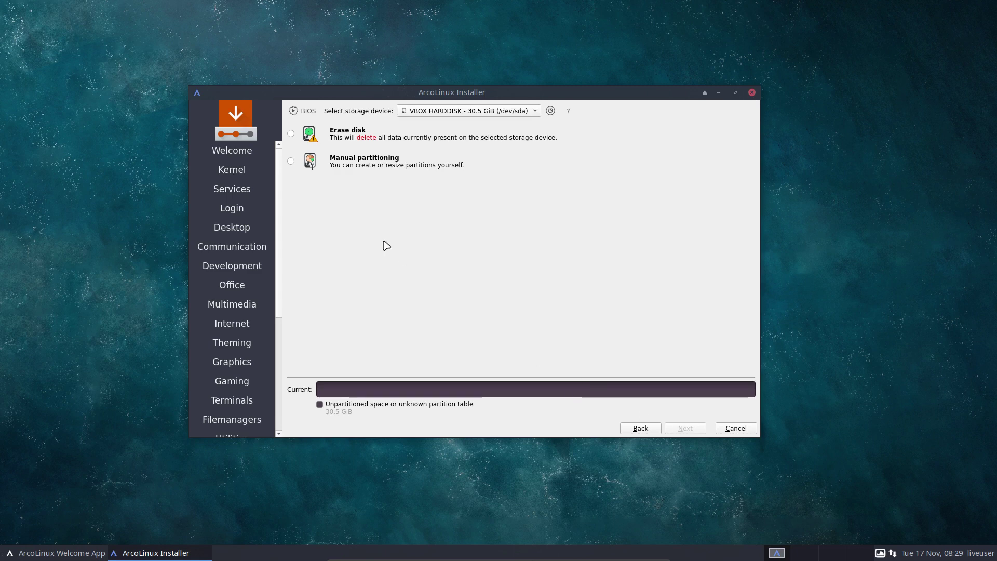
Step: Choose Erase disk for /dev/sda, compare the swap options with and without Hibernate, select Swap to file, and continue
click(360, 136)
click(390, 162)
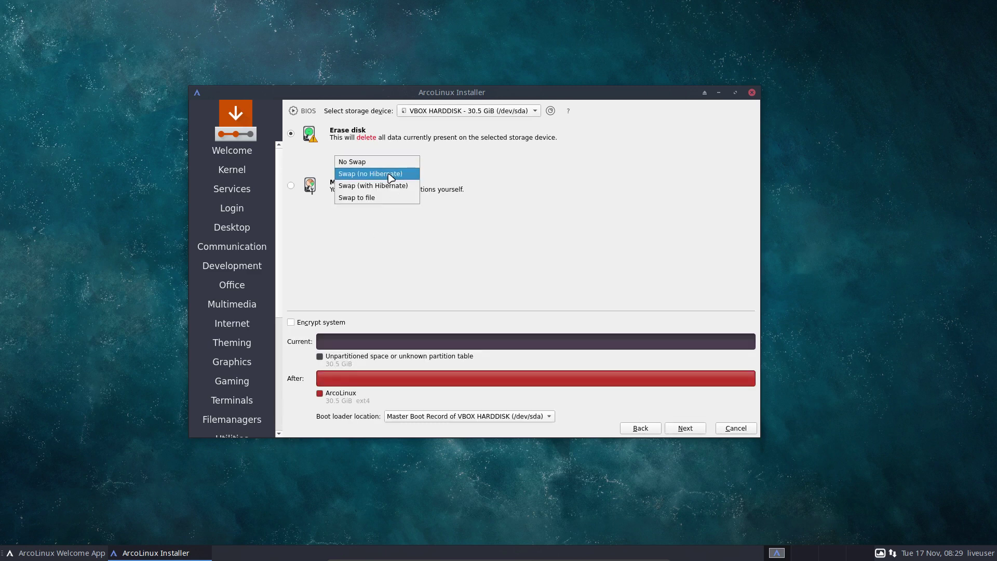
click(400, 176)
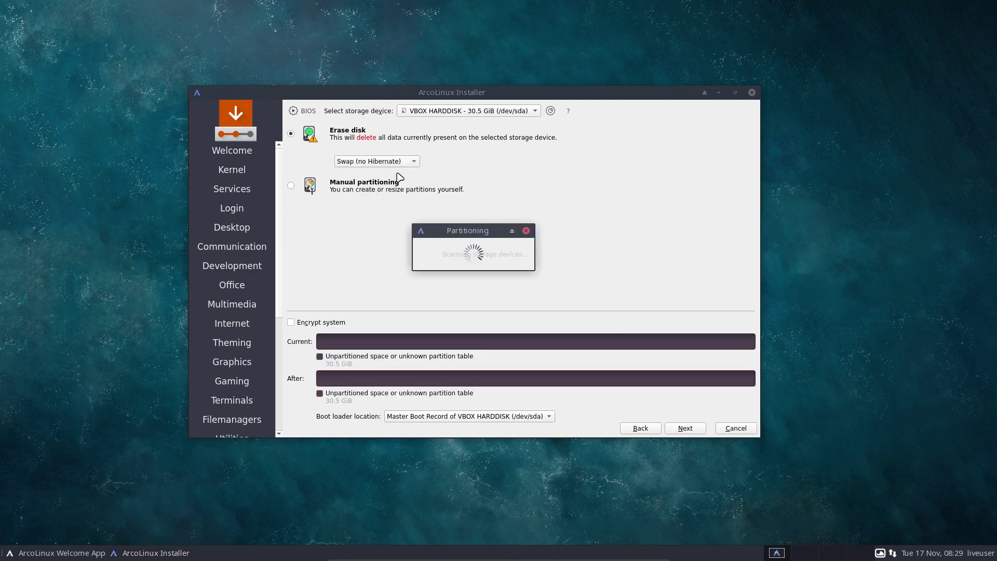
click(390, 162)
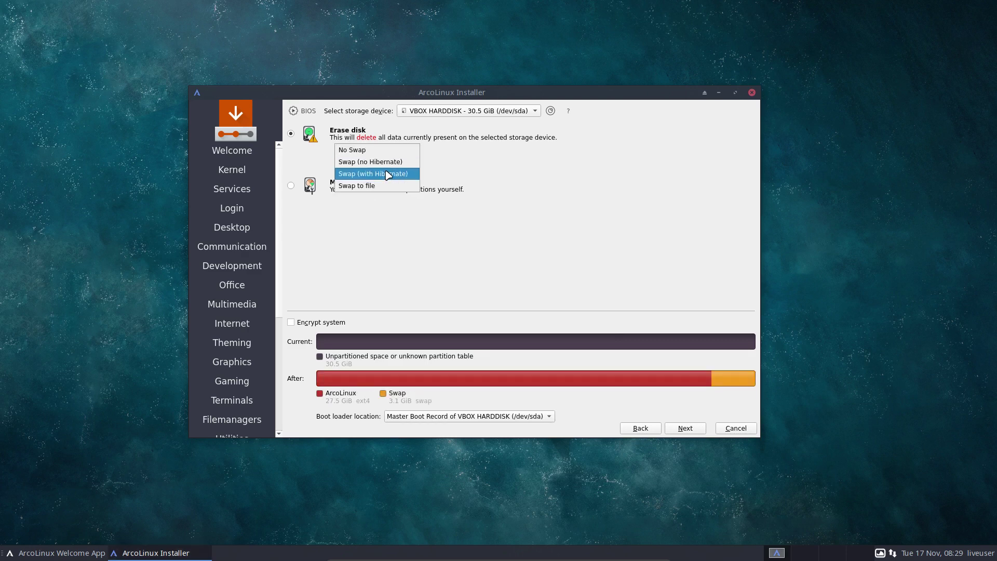
click(388, 175)
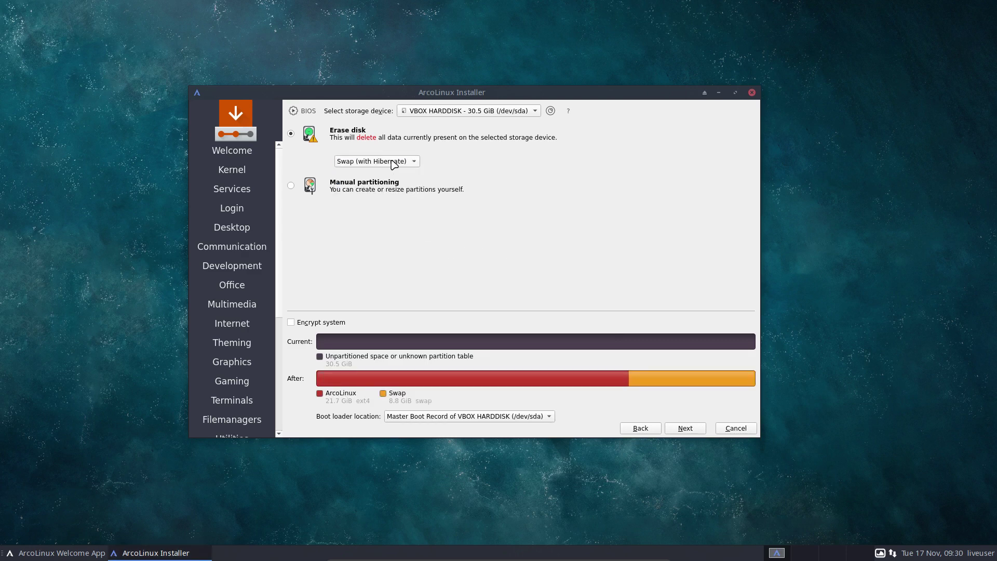
click(394, 162)
click(373, 172)
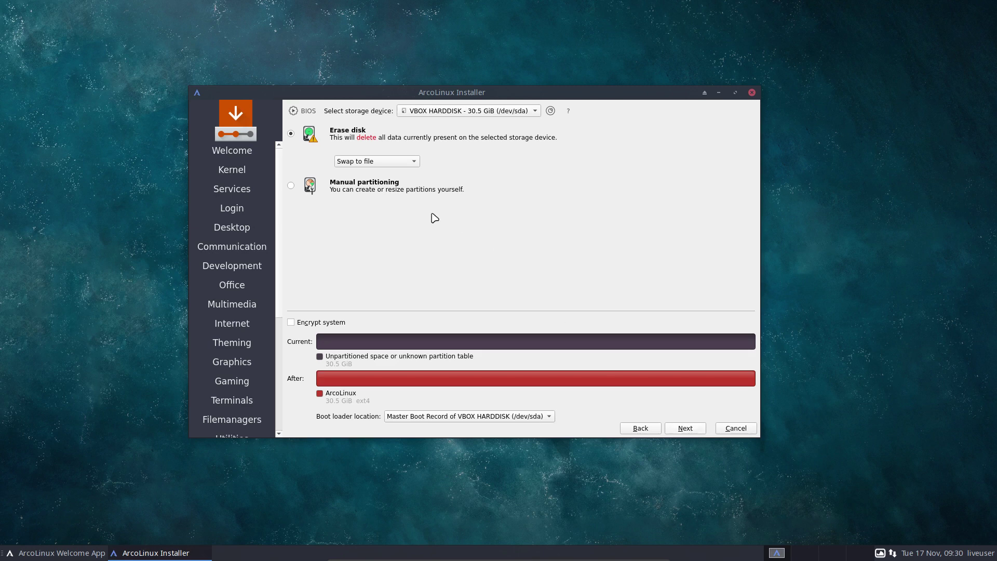
click(685, 428)
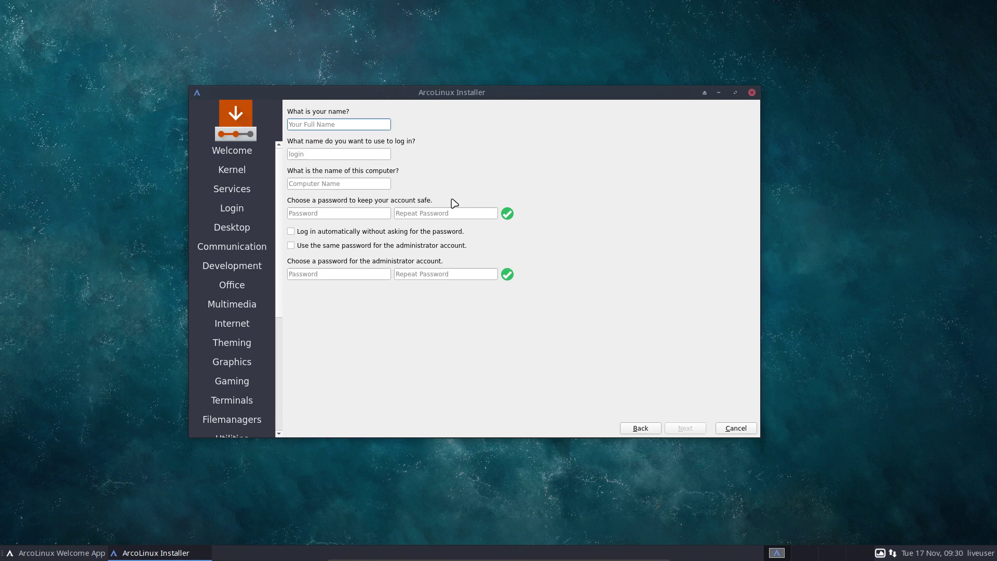
Step: Enter the user's first name as the full name, keeping the login and computer names derived from it
text(l)
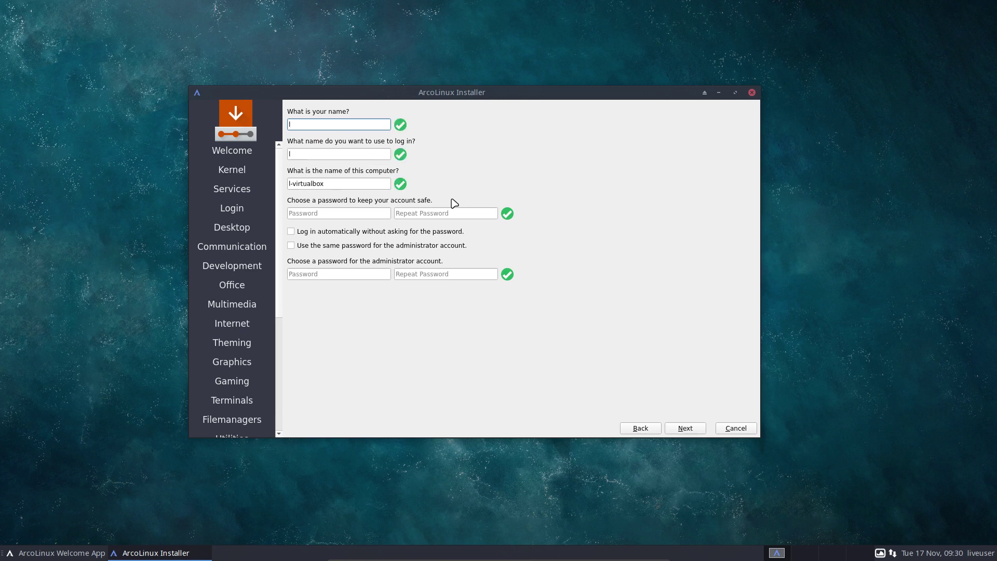
key(BackSpace)
text(erik)
key(Tab)
key(Tab)
key(Tab)
Step: Enter and repeat the account password, and enable automatic login and the same password for the administrator account
text(••)
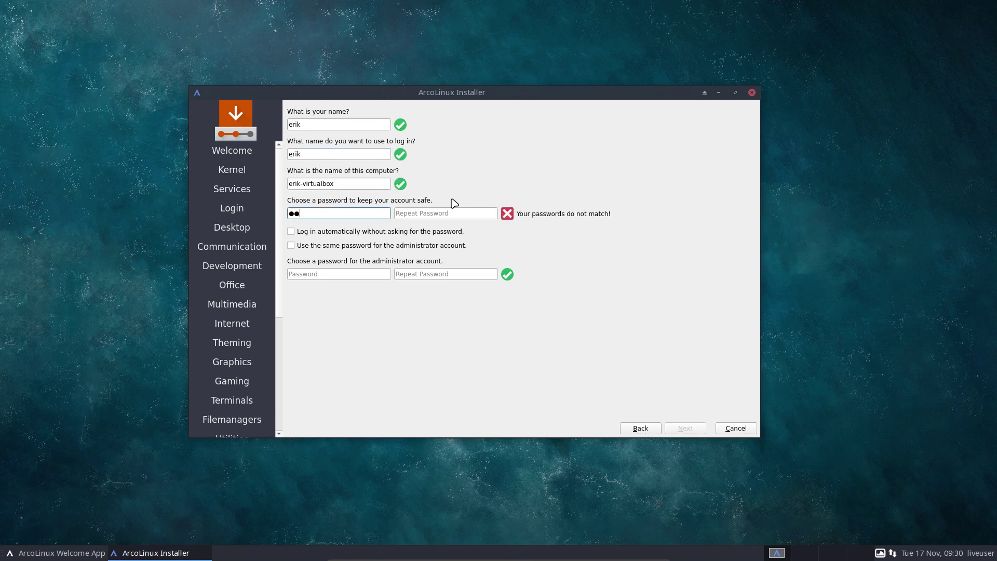
text(••)
key(Tab)
text(••••)
key(Tab)
key(space)
key(Tab)
key(space)
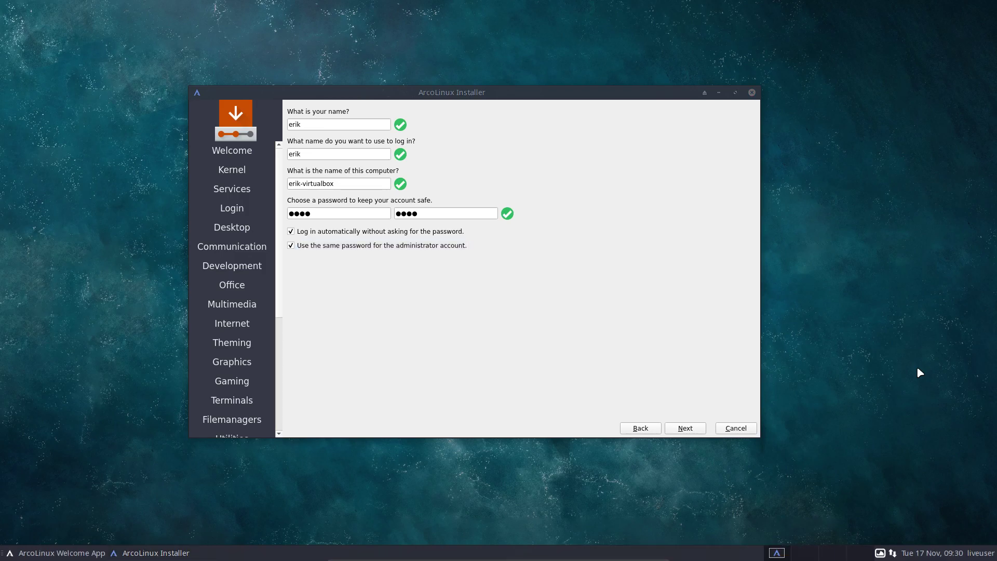
Step: Leave the virtual machine's full-screen mode and review the four desktop installation options in the browser's ArcoLinuxD Xfce article
key(Control_R+l)
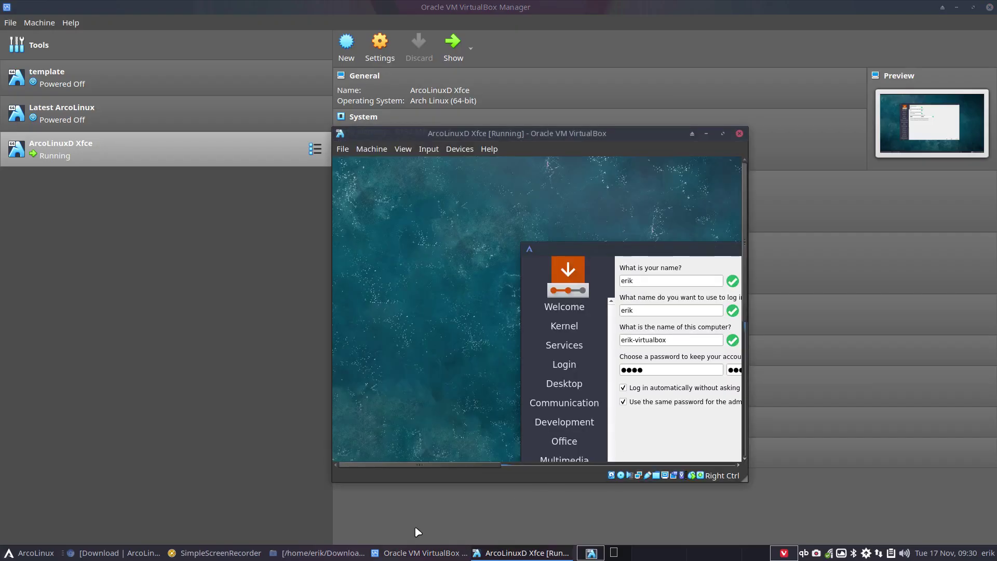
click(138, 553)
click(78, 9)
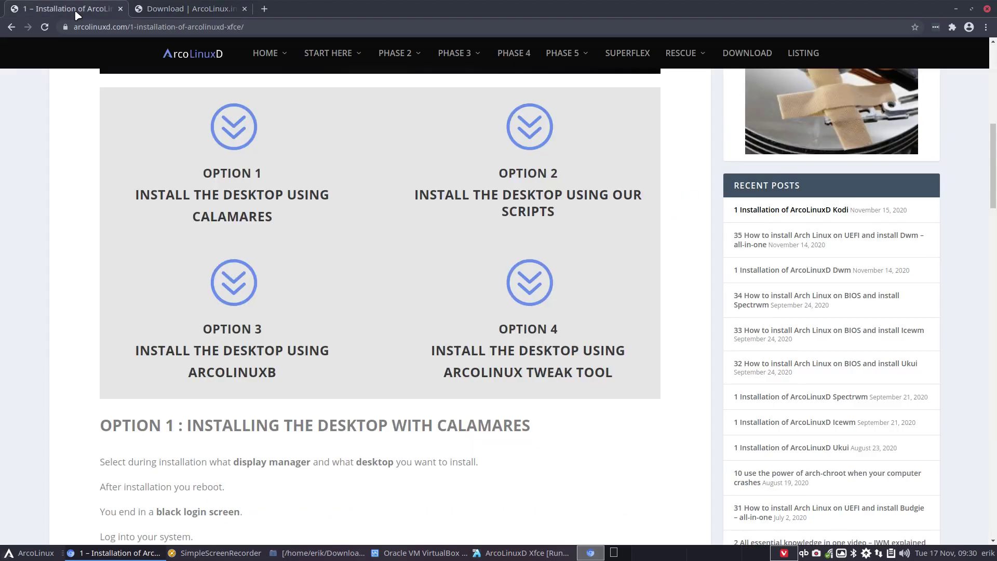
drag(140, 194, 329, 196)
click(274, 223)
drag(410, 195, 609, 213)
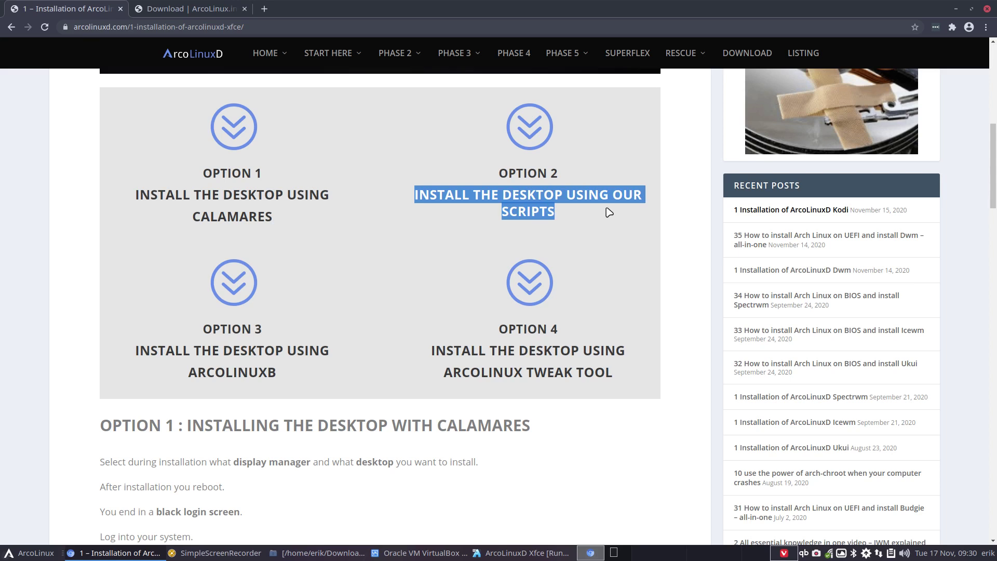
click(273, 352)
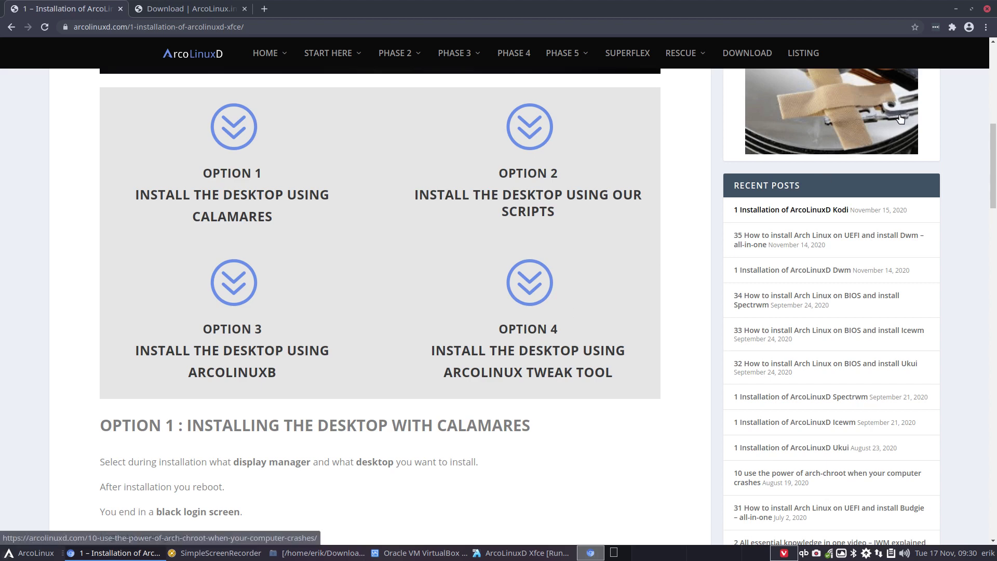
Step: Return to the ArcoLinuxD Xfce virtual machine in full screen, continue past the user page, and start the installation
key(alt+Tab)
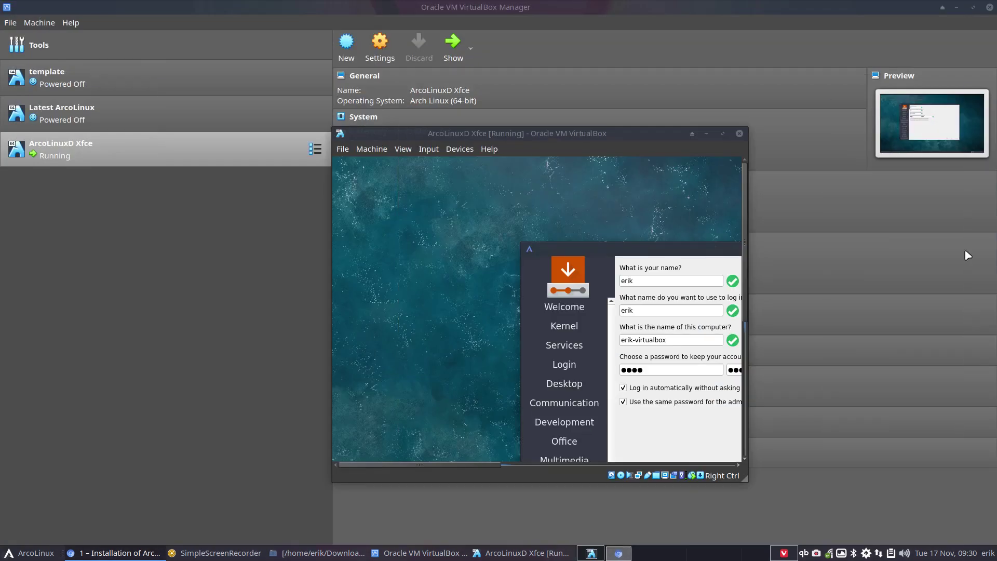
double_click(603, 134)
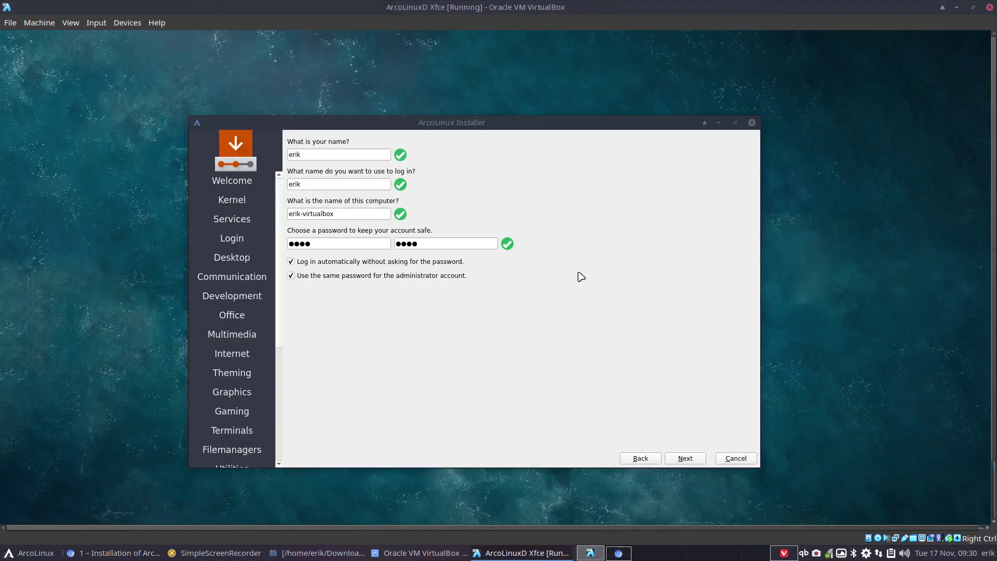
key(ctrl+f)
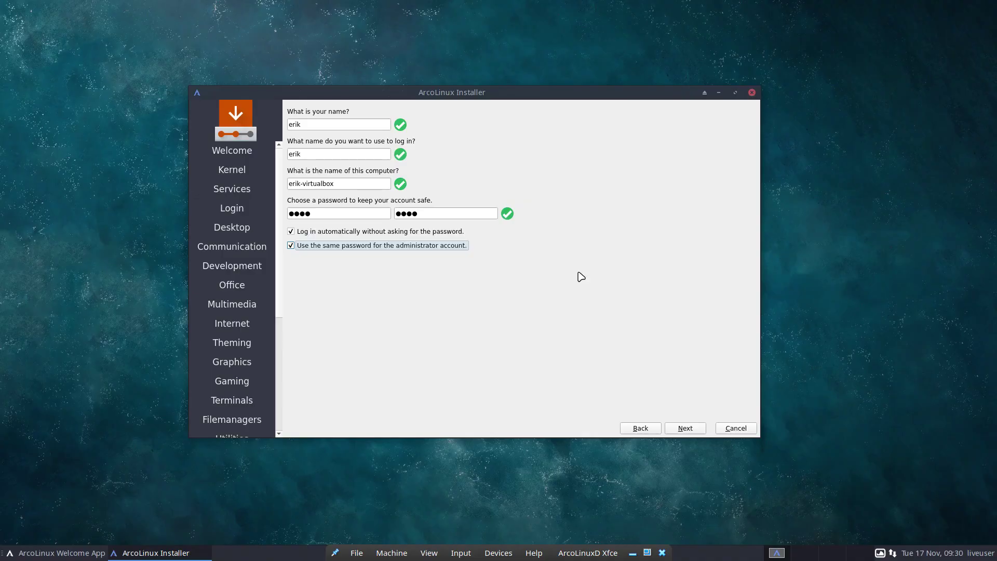
click(682, 430)
click(682, 429)
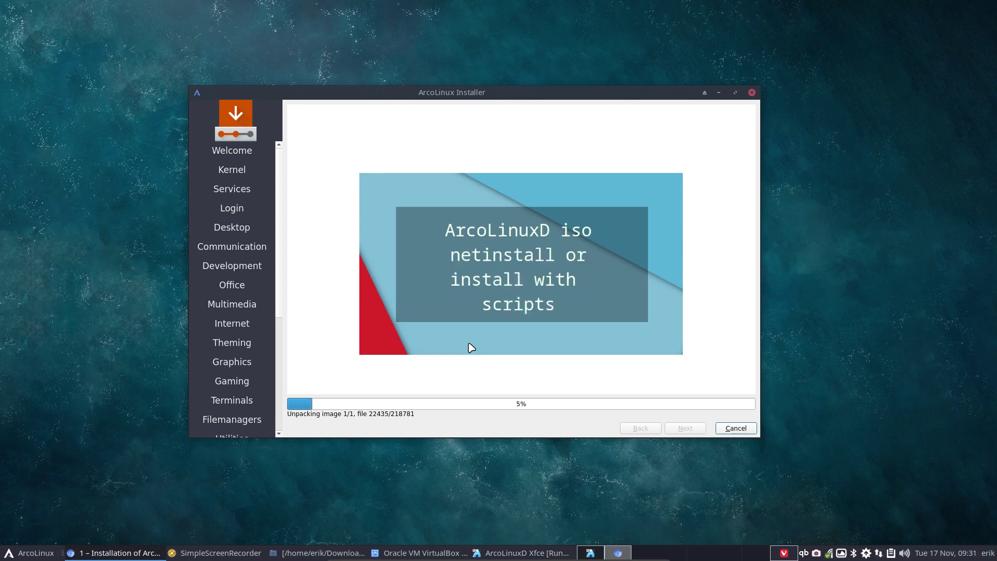
Step: Switch to the browser and copy the arco-xfce GitHub repository address from the article's Option 2 section on installing with scripts
key(ctrl+alt+Right)
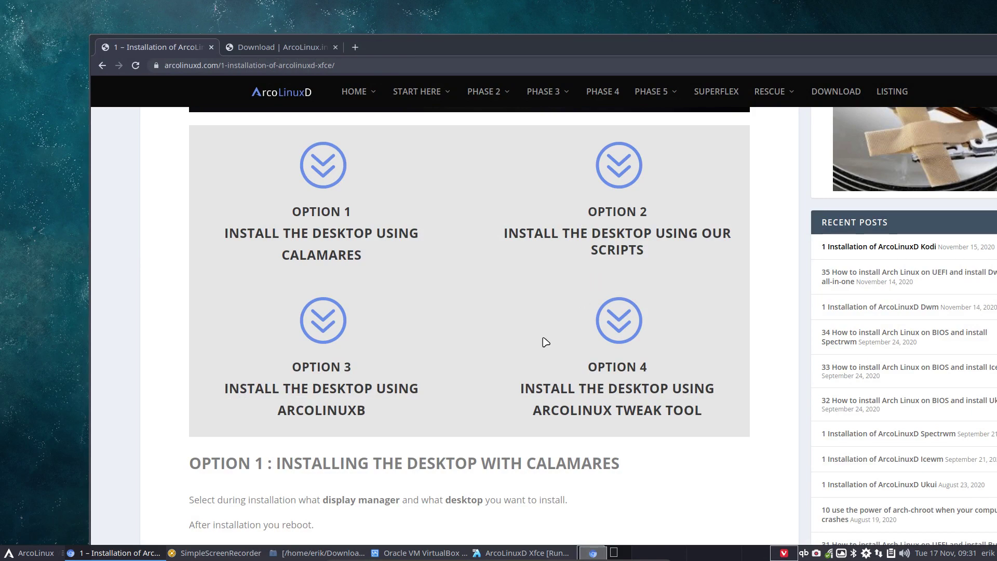
scroll(520, 356, down, 5)
scroll(520, 356, down, 16)
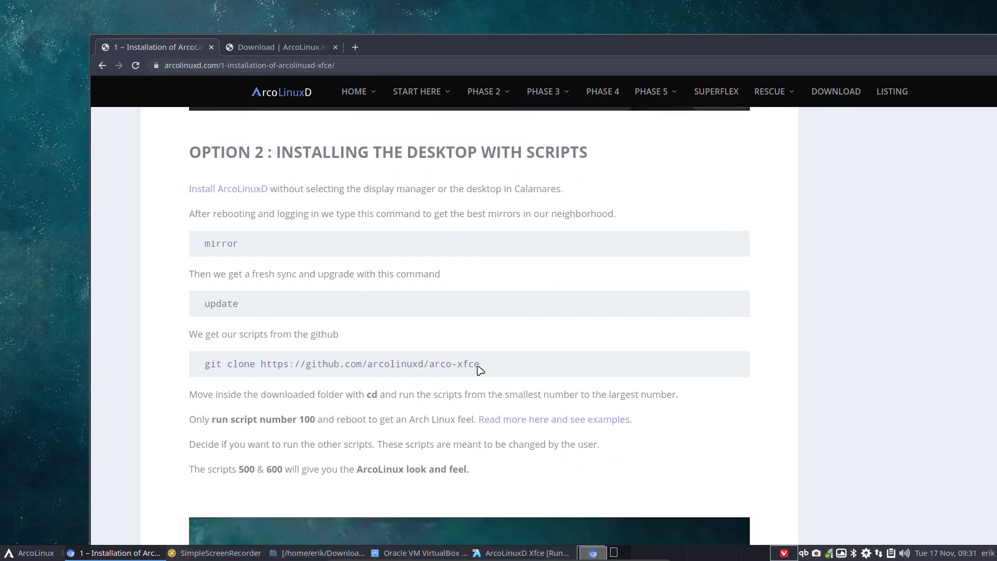
drag(483, 368, 261, 366)
key(ctrl+c)
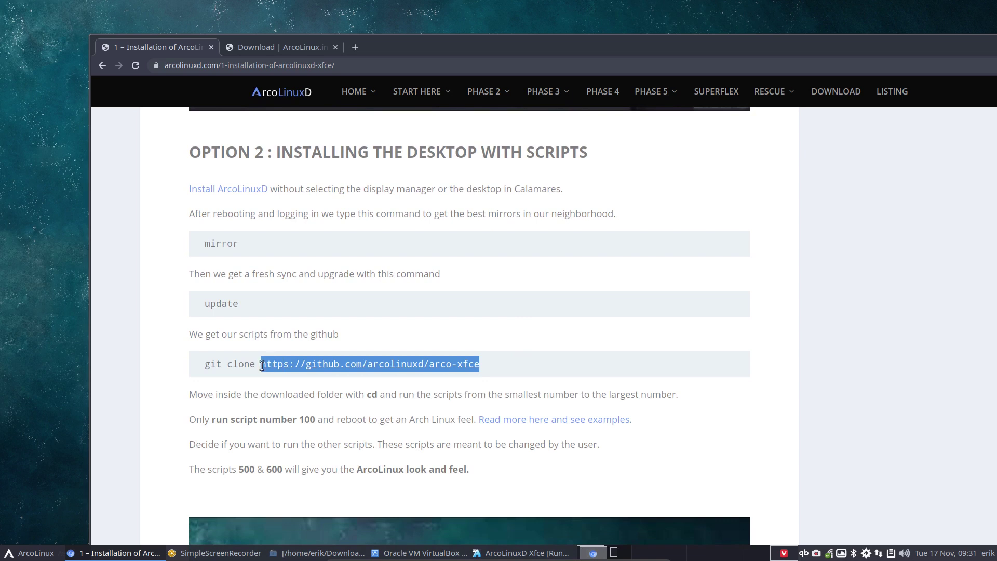
Step: Open the copied arco-xfce repository address in a new browser tab and maximize the browser window
click(355, 47)
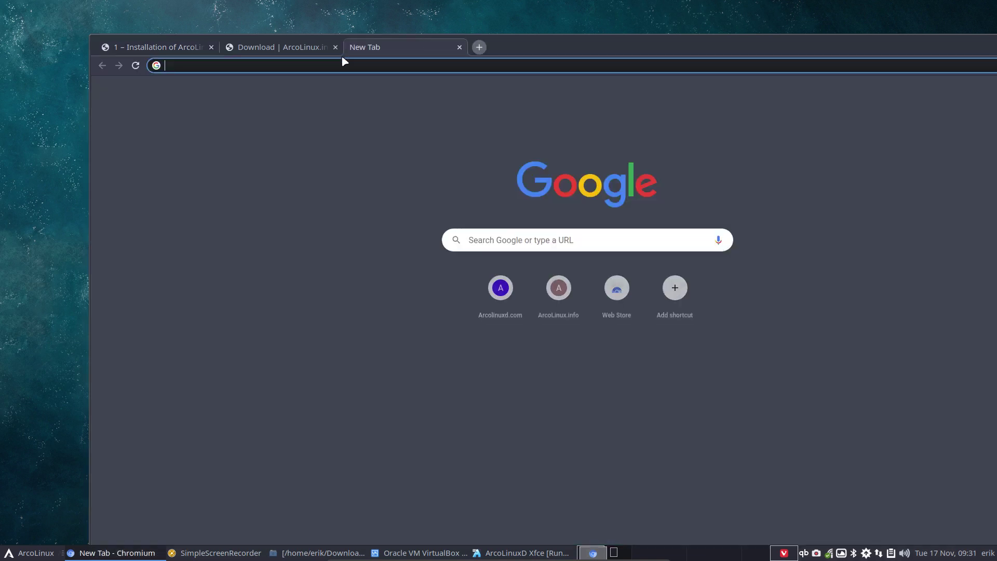
key(ctrl+v)
key(Return)
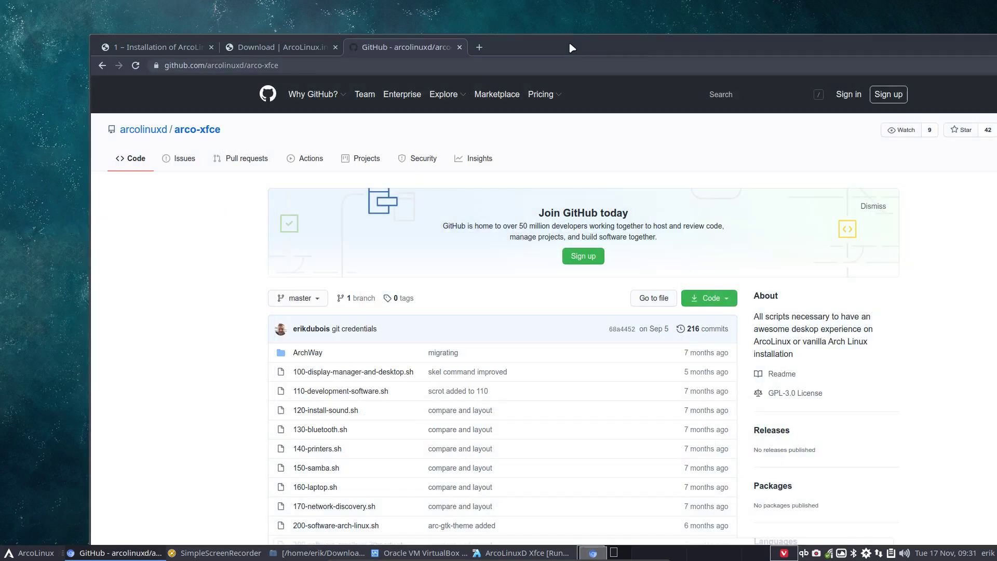
double_click(569, 47)
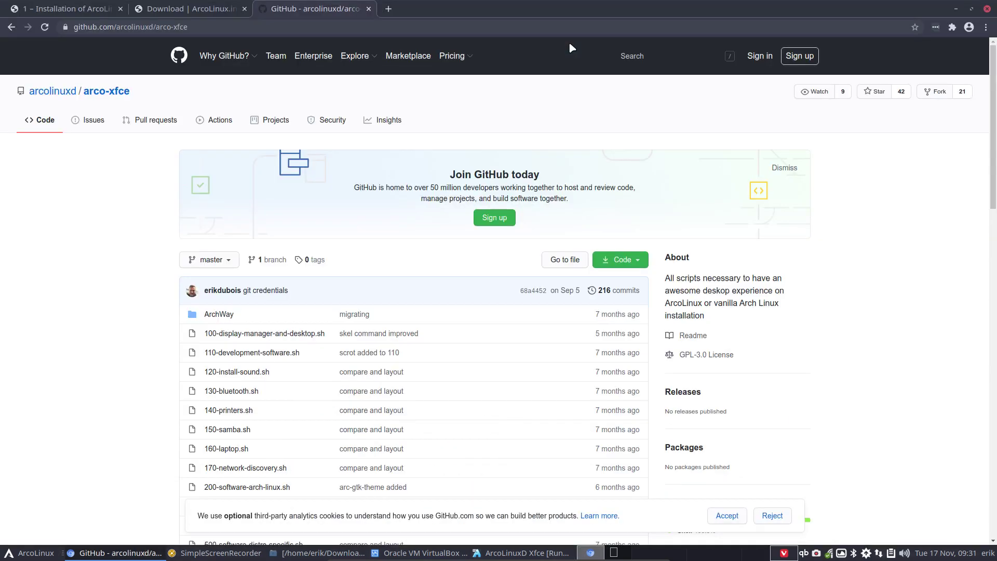
Step: Open the 100-display-manager-and-desktop.sh script in the repository and accept GitHub's optional analytics cookies
click(264, 334)
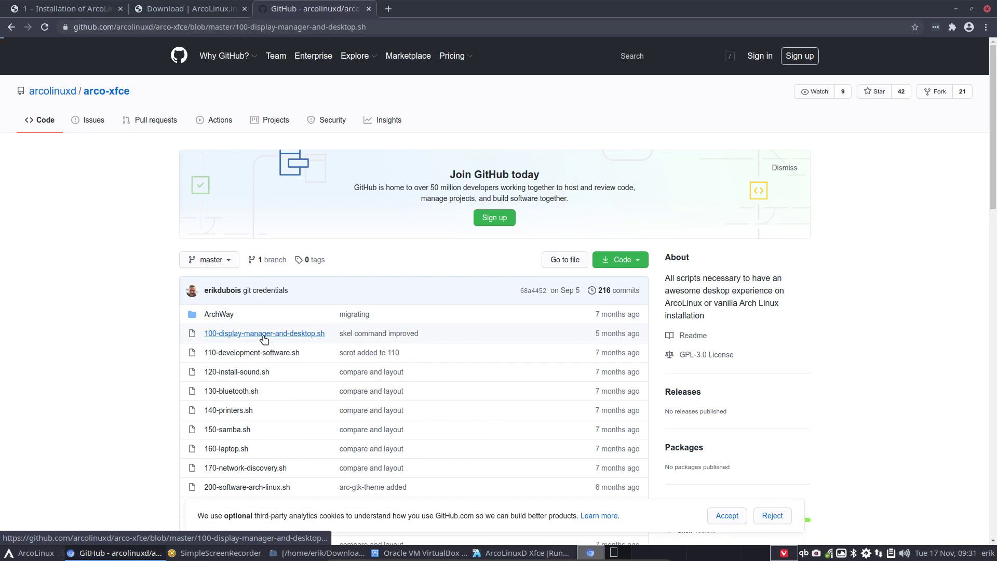
scroll(240, 396, down, 2)
scroll(244, 389, down, 10)
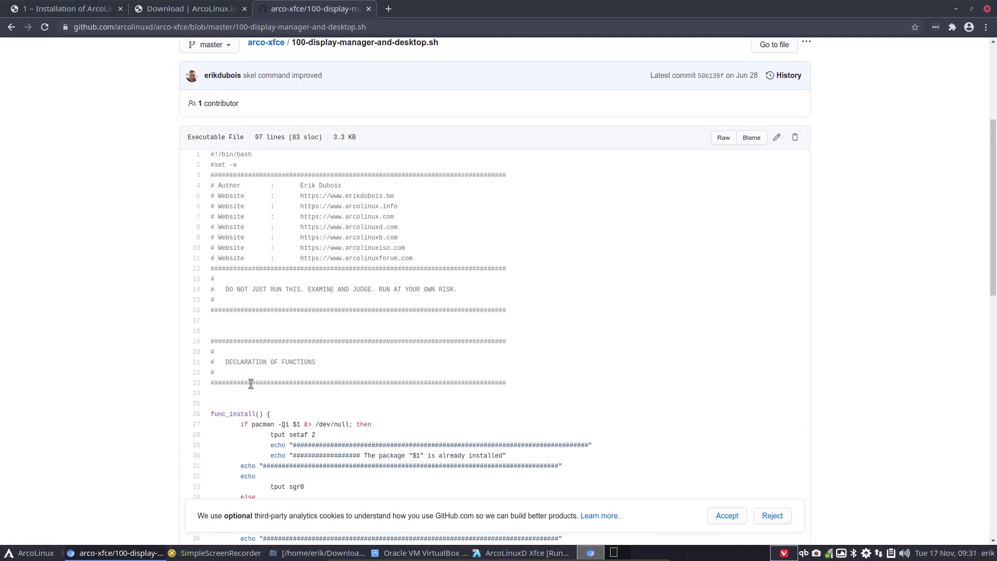
scroll(313, 382, up, 7)
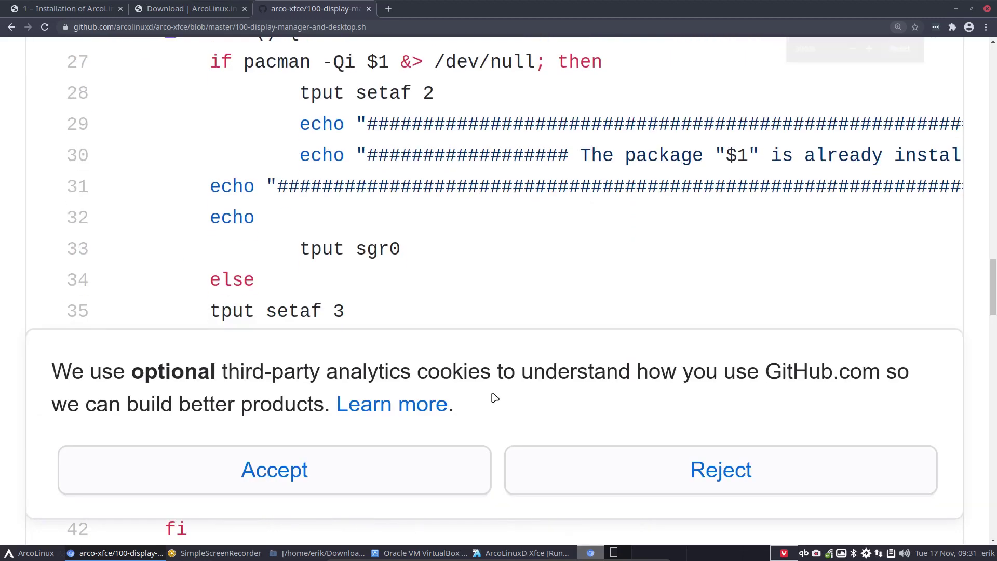
click(311, 474)
Step: Read the func_install function in the 100-display-manager-and-desktop.sh script at a readable page size
scroll(298, 375, down, 3)
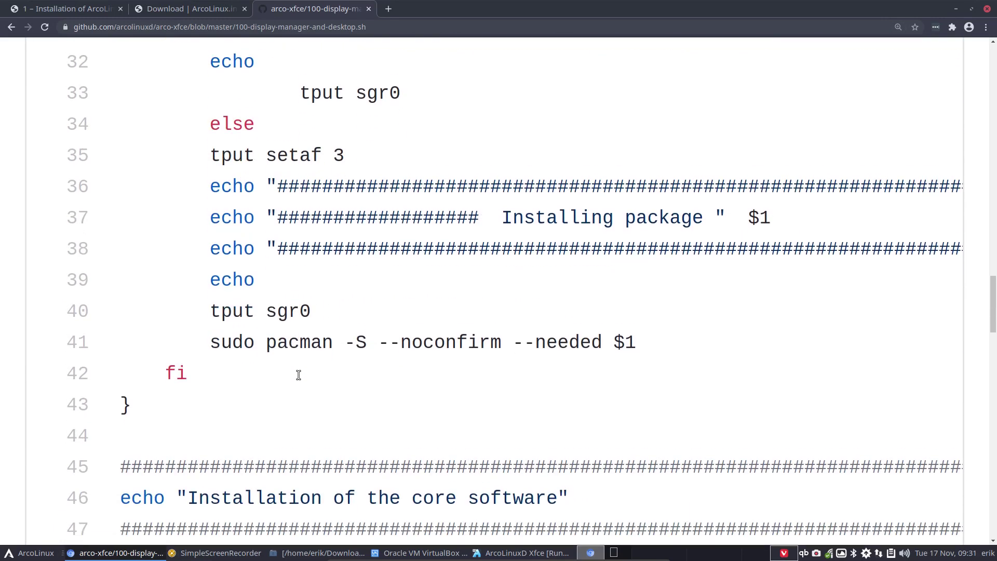
scroll(299, 377, down, 3)
scroll(301, 378, up, 1)
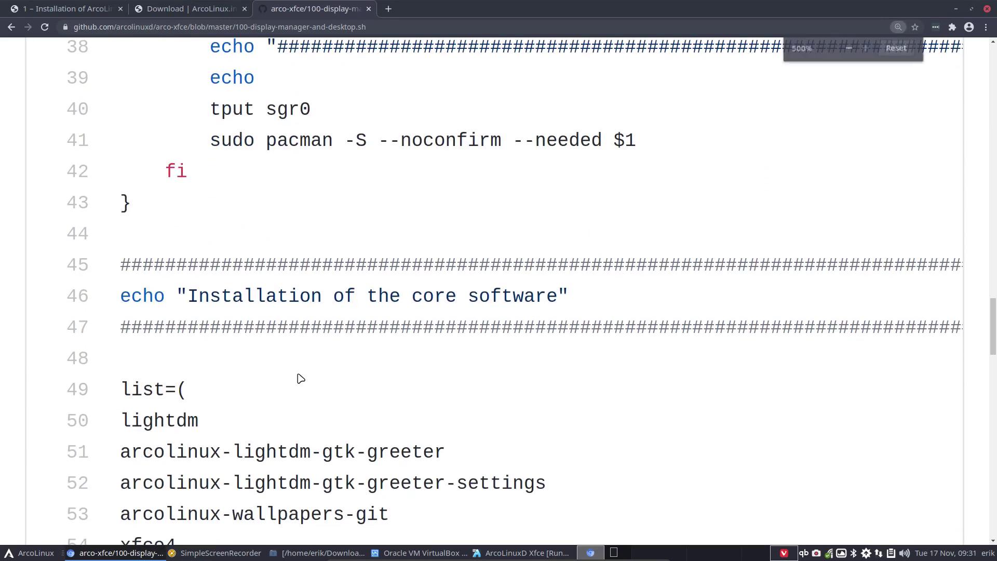
scroll(300, 378, down, 5)
scroll(300, 378, up, 1)
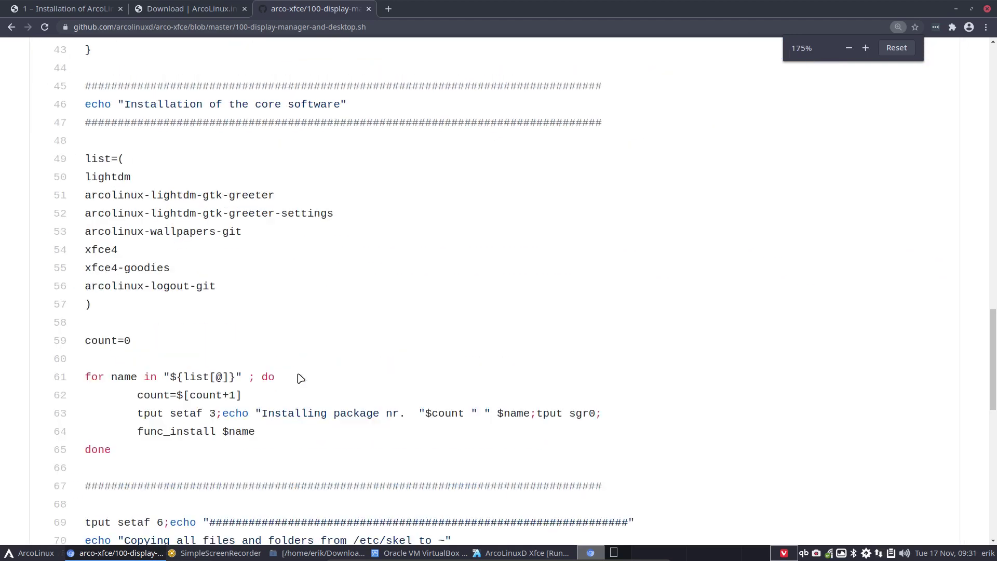
scroll(300, 377, up, 7)
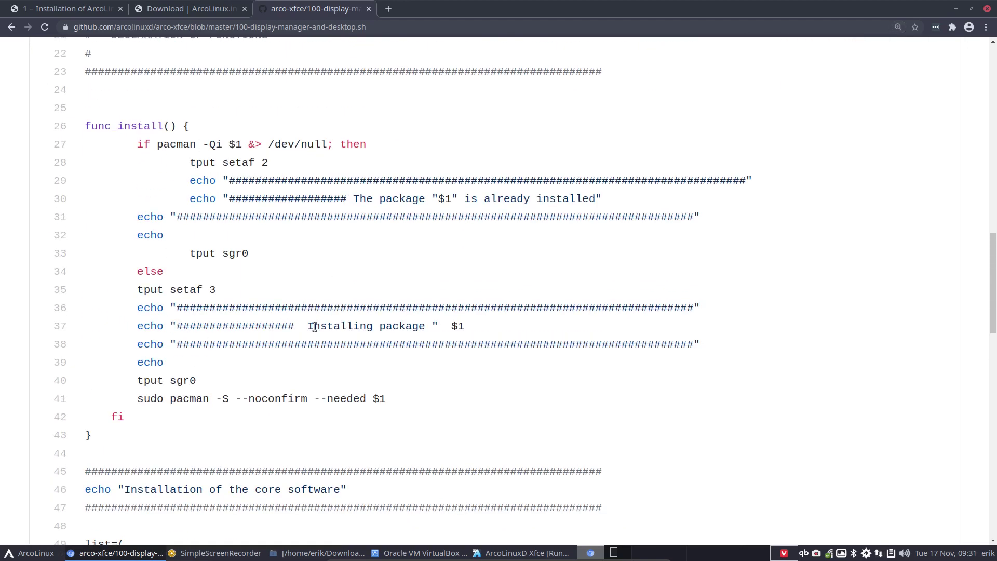
scroll(285, 409, down, 4)
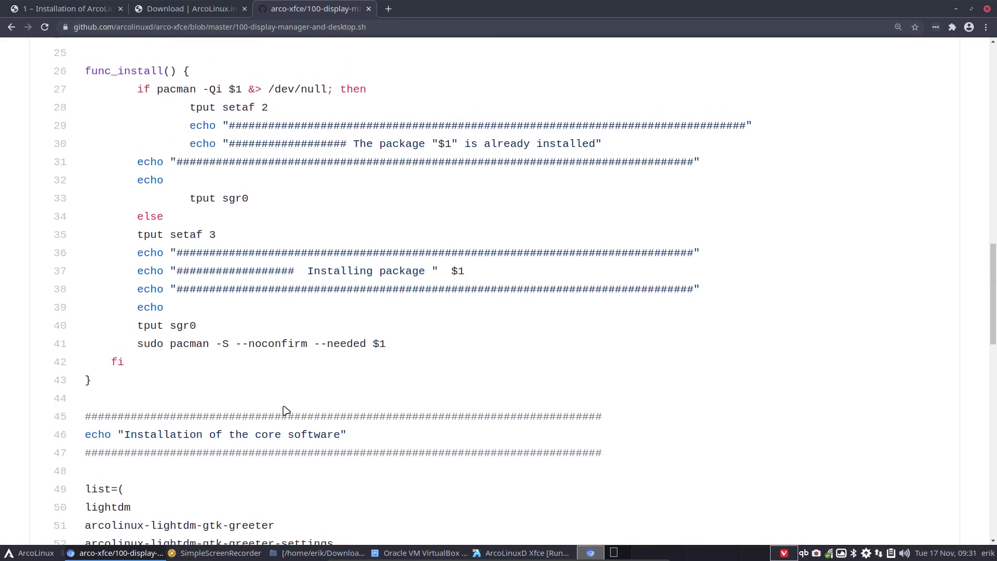
Step: Examine the script's core software package list, highlighting the lightdm and lightdm-gtk-greeter entries
scroll(285, 410, down, 2)
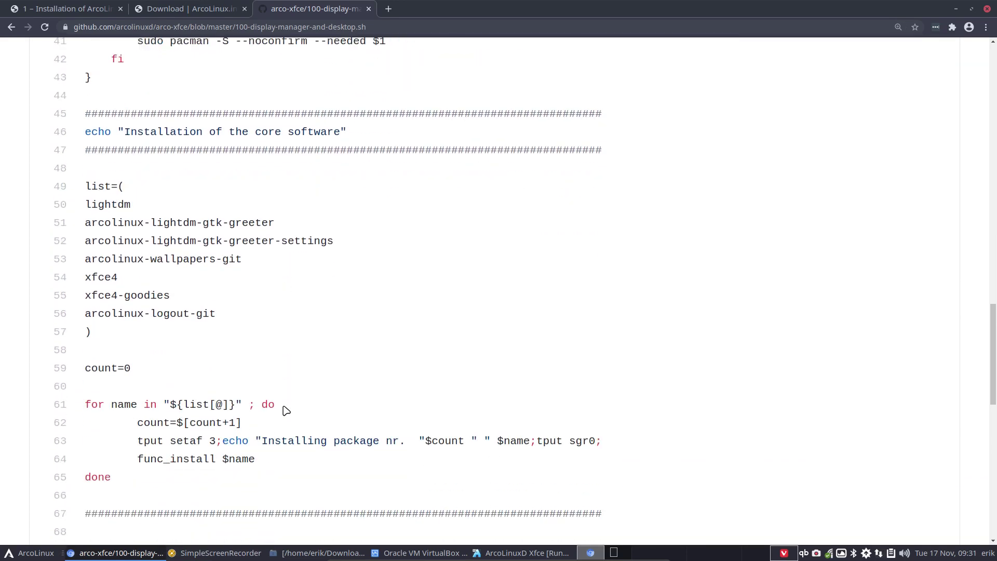
double_click(129, 206)
click(226, 226)
double_click(153, 222)
drag(210, 219, 272, 218)
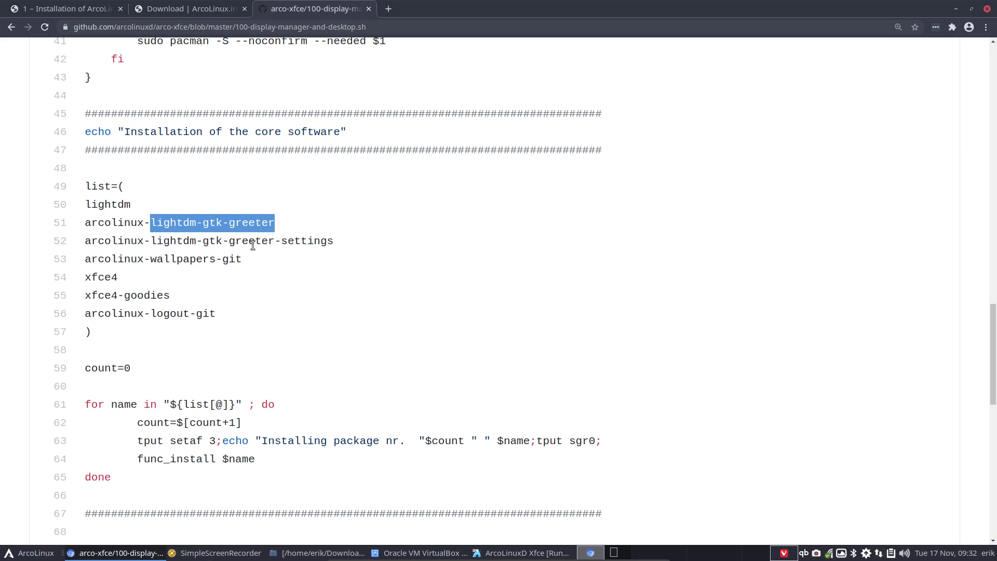
click(127, 220)
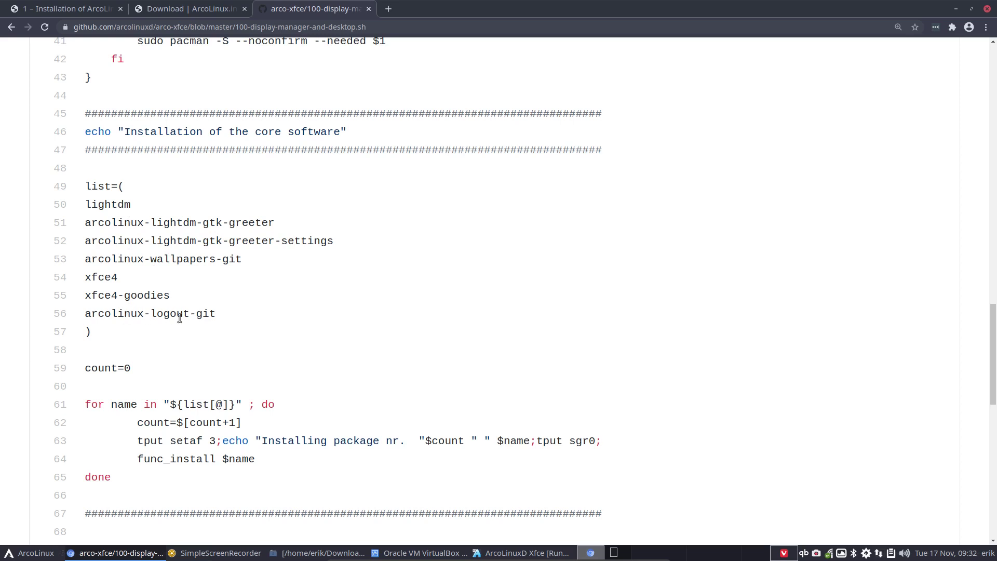
Step: Examine the rest of the script: the /etc/skel copy commands, the lightdm service activation, and the removal of xfce4-artwork and xfce4-screensaver
scroll(182, 318, down, 5)
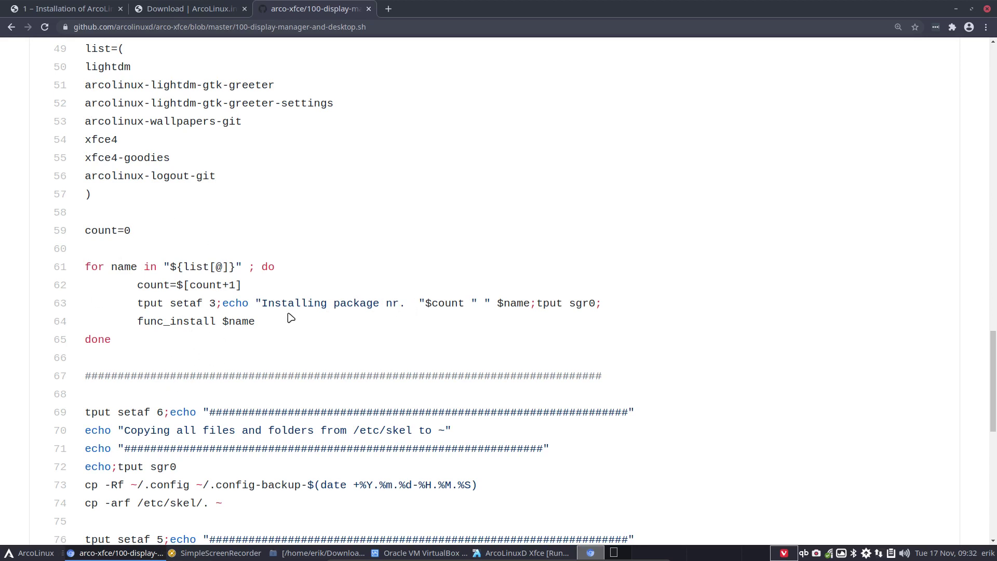
scroll(294, 339, down, 4)
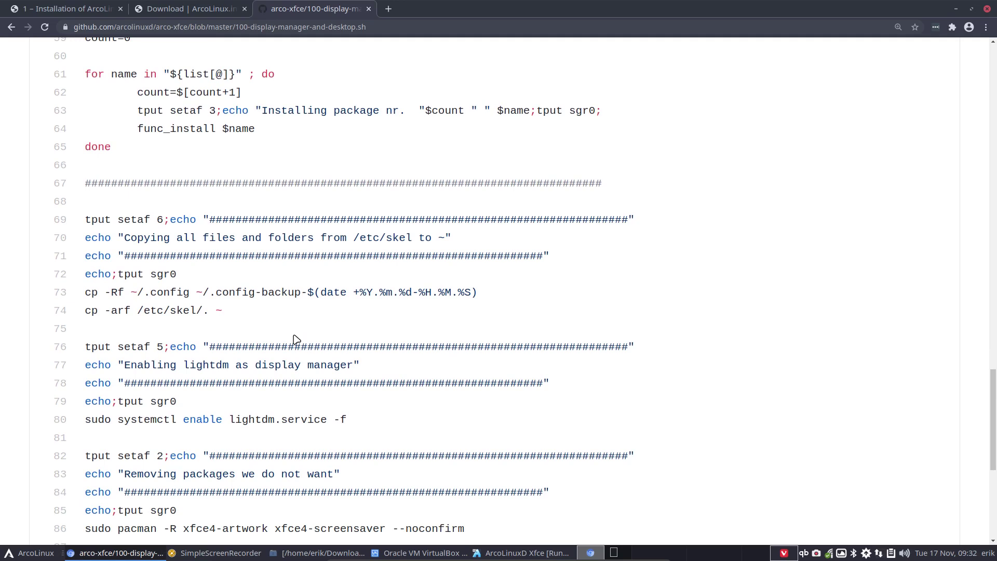
scroll(294, 338, down, 1)
drag(229, 256, 79, 246)
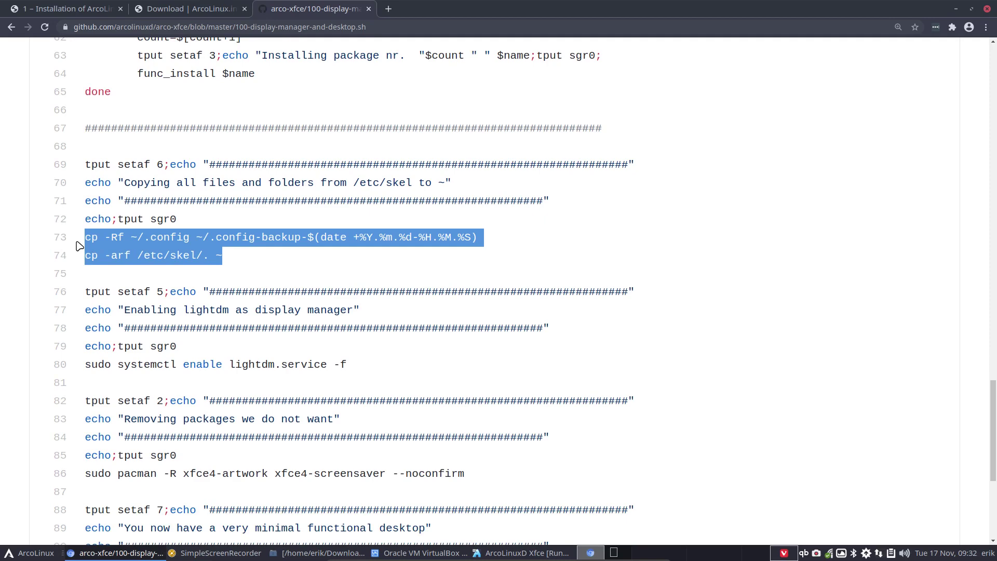
scroll(147, 281, down, 2)
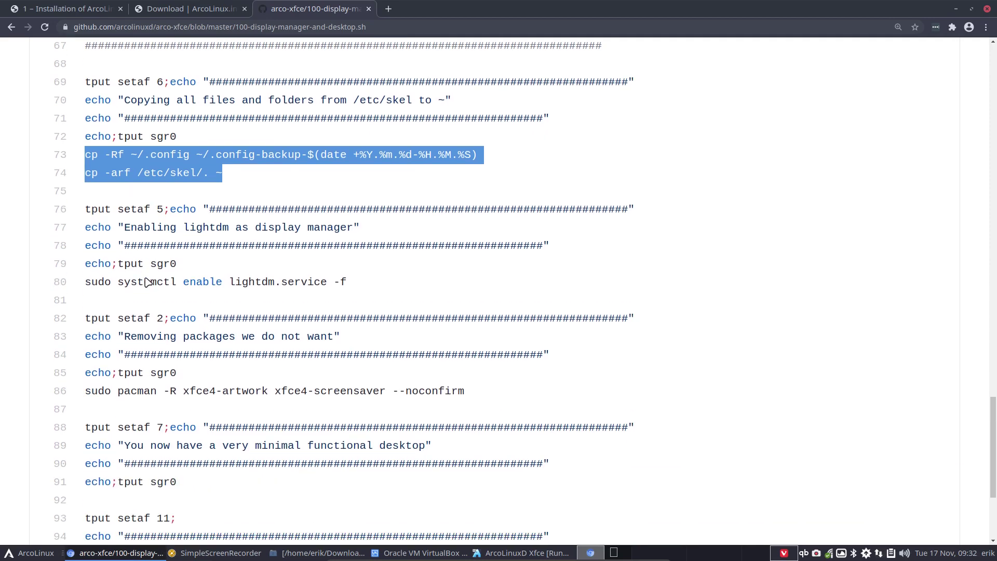
scroll(146, 279, down, 1)
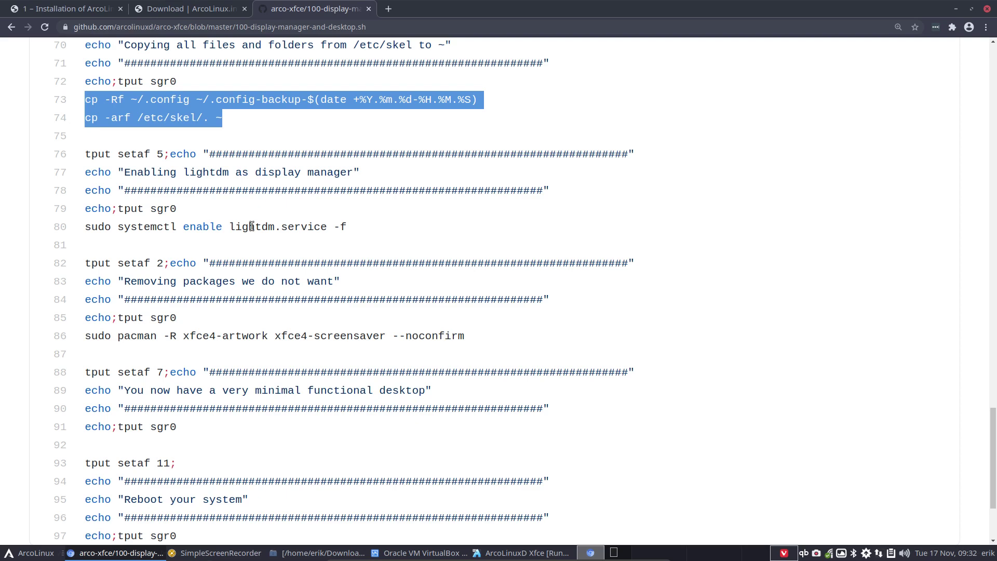
scroll(251, 226, down, 3)
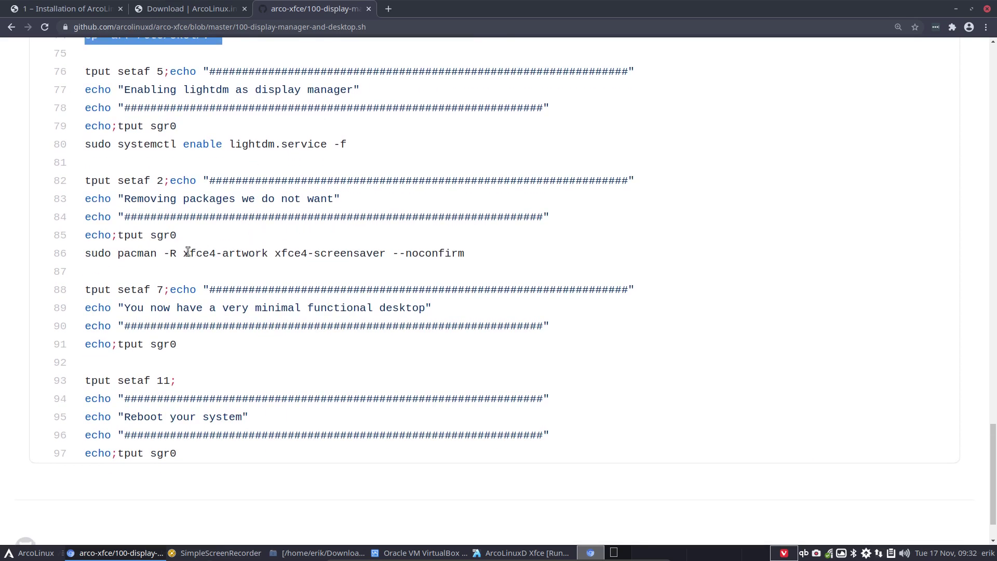
drag(186, 253, 384, 257)
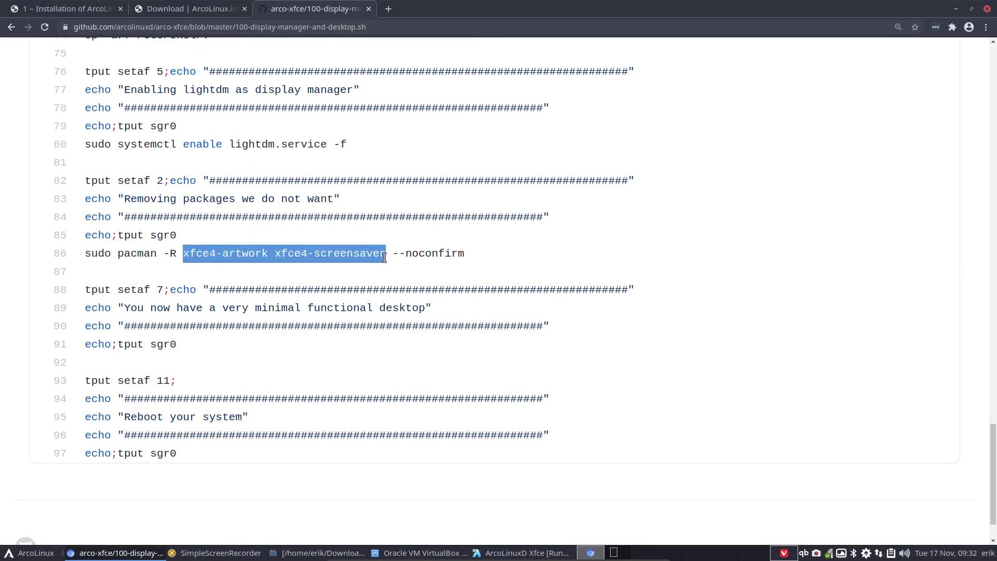
click(330, 258)
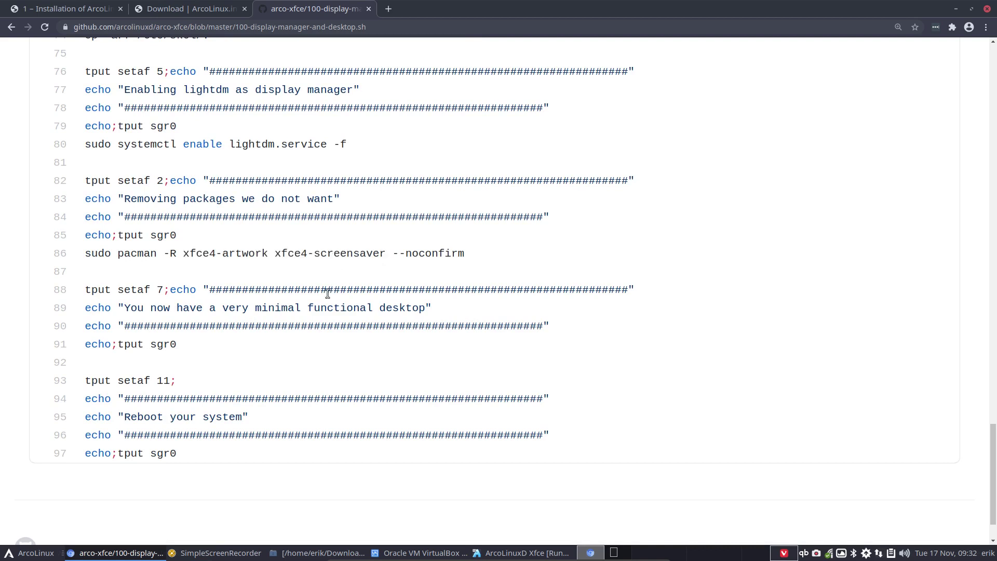
scroll(327, 293, down, 1)
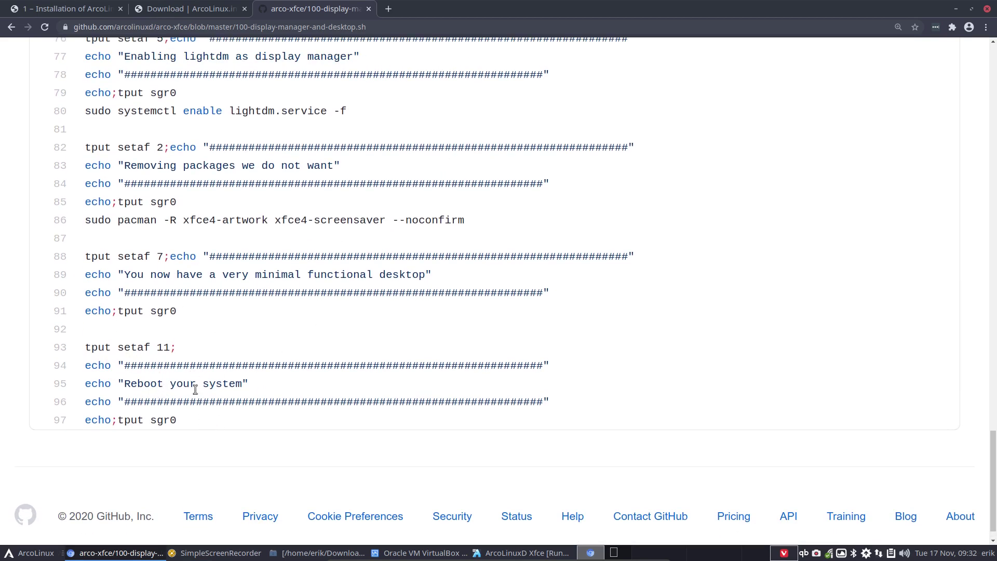
Step: Return to the arco-xfce repository's file list and open the 110-development-software.sh script
scroll(194, 389, up, 10)
scroll(194, 389, up, 15)
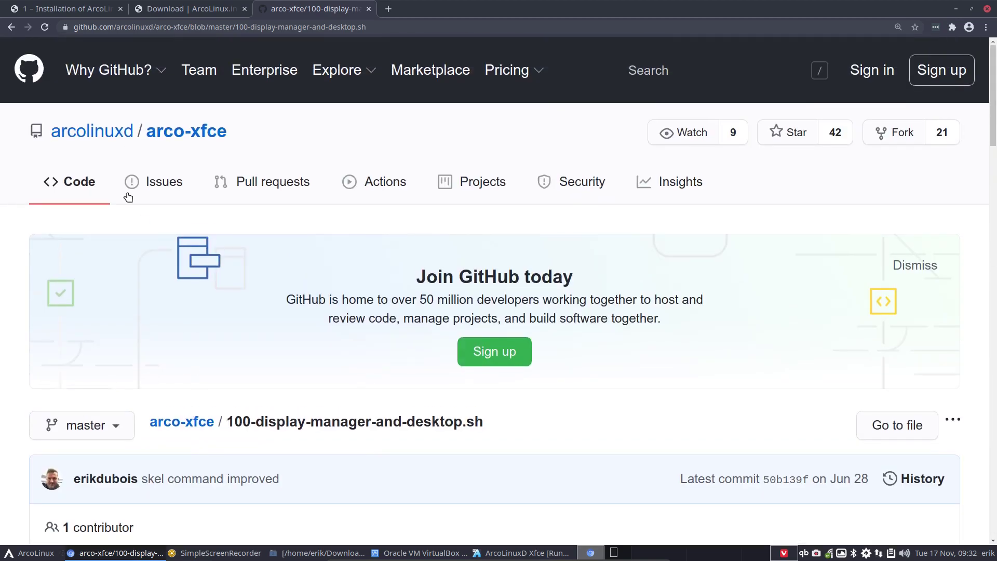
click(11, 27)
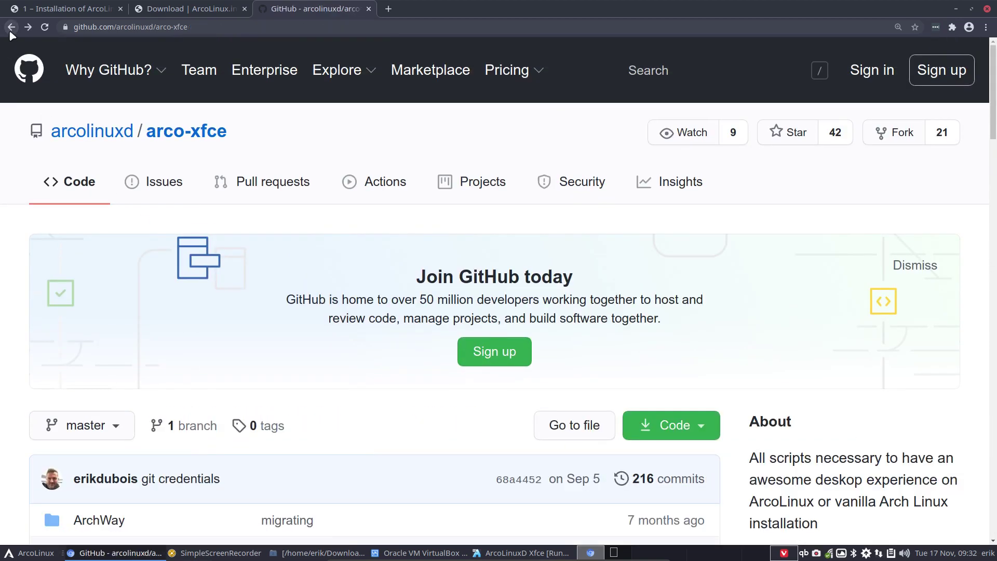
scroll(160, 349, down, 2)
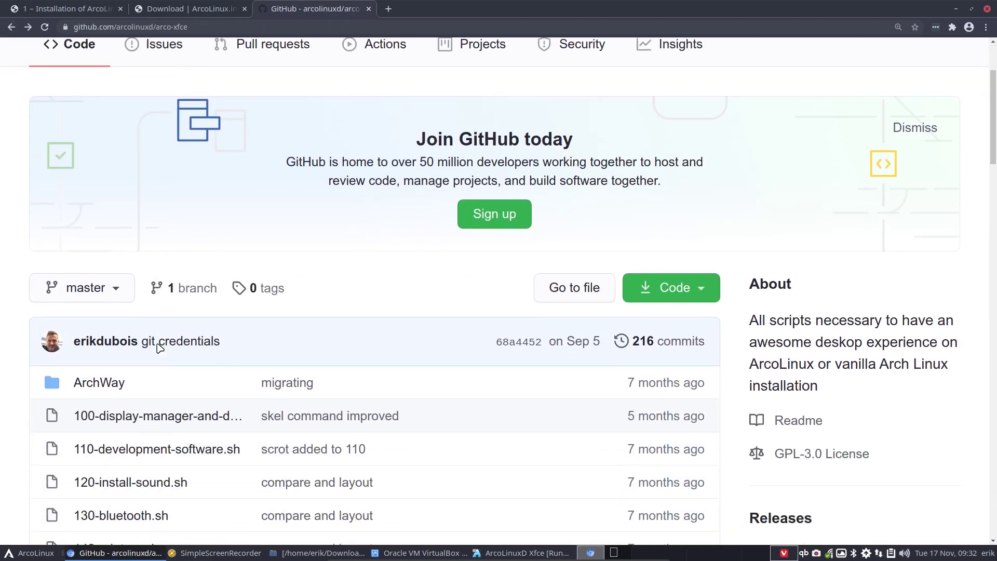
click(155, 452)
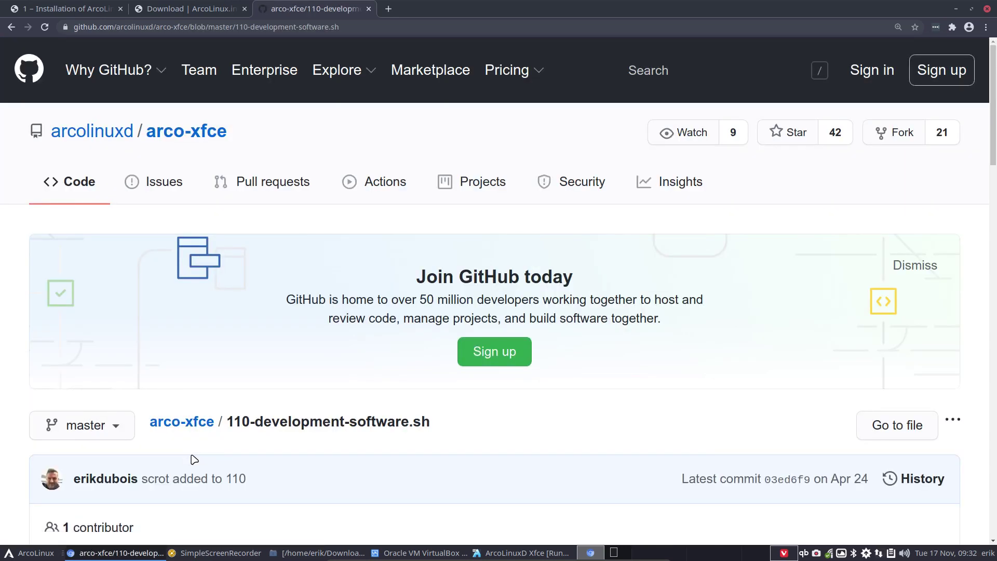
Step: Review the development package list in 110-development-software.sh, highlighting entries from firefox to scrot, and read to the end of the script
scroll(194, 459, down, 3)
scroll(194, 457, down, 5)
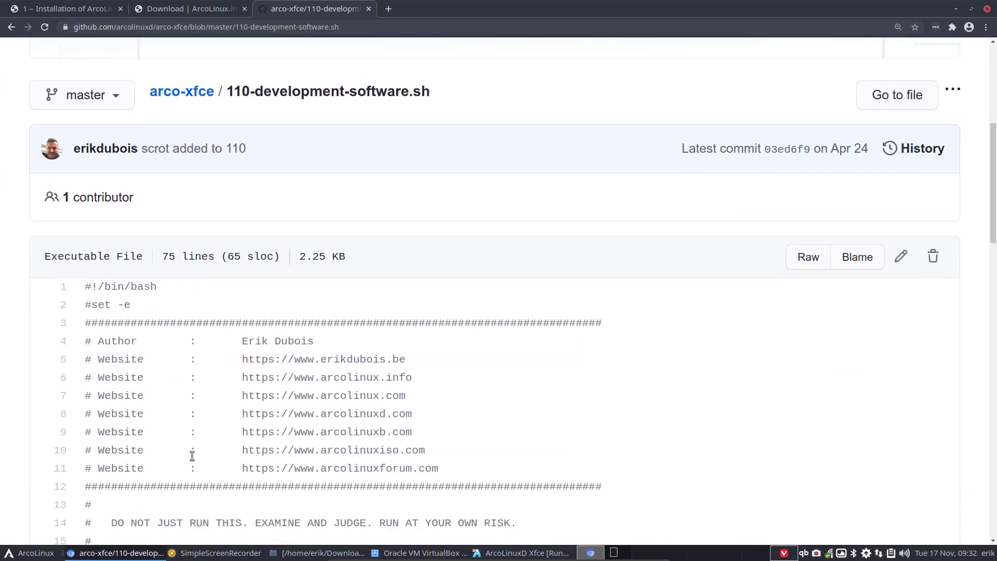
scroll(193, 455, down, 8)
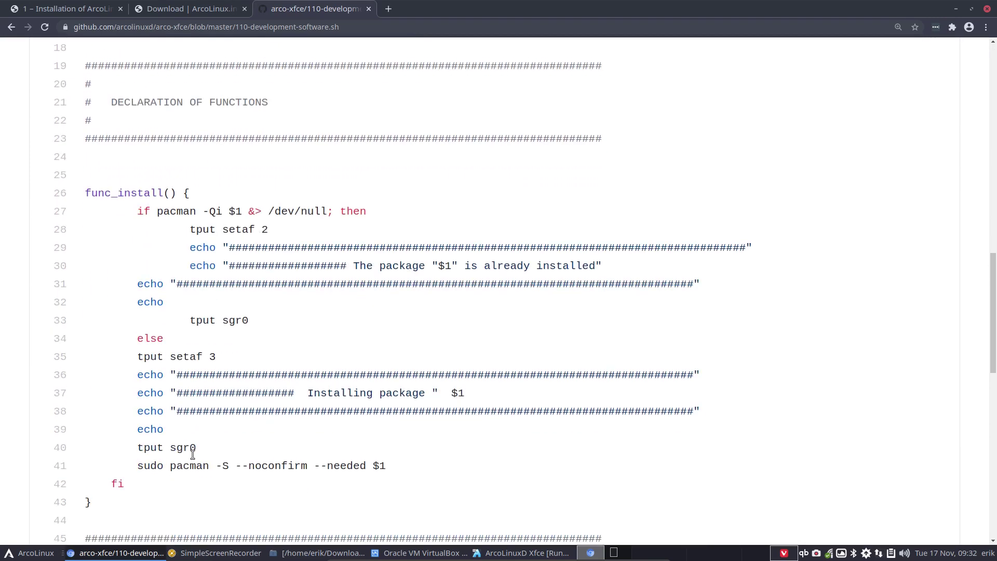
scroll(196, 453, down, 2)
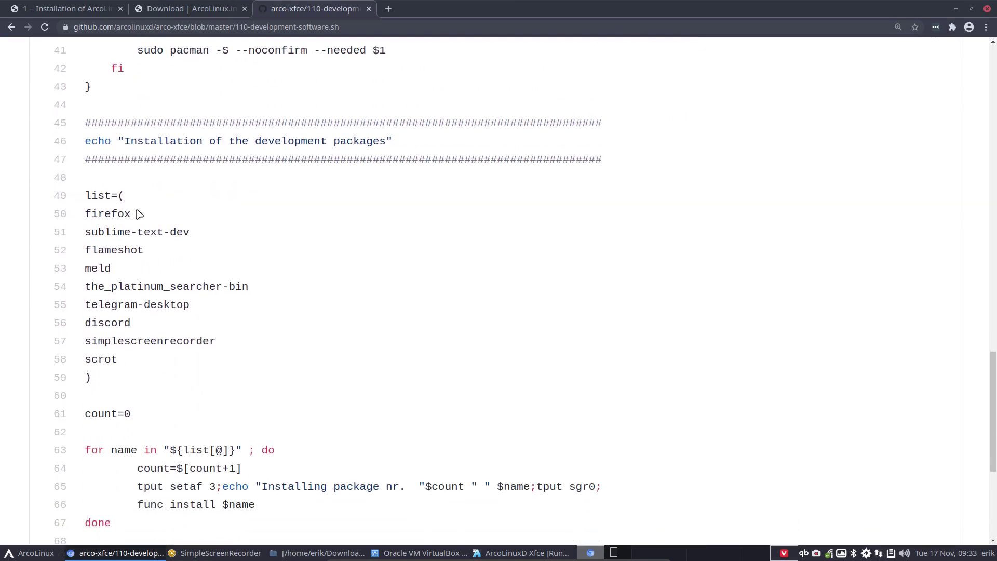
drag(138, 214, 83, 214)
drag(190, 232, 85, 272)
drag(250, 287, 44, 346)
drag(189, 339, 84, 360)
scroll(152, 401, down, 1)
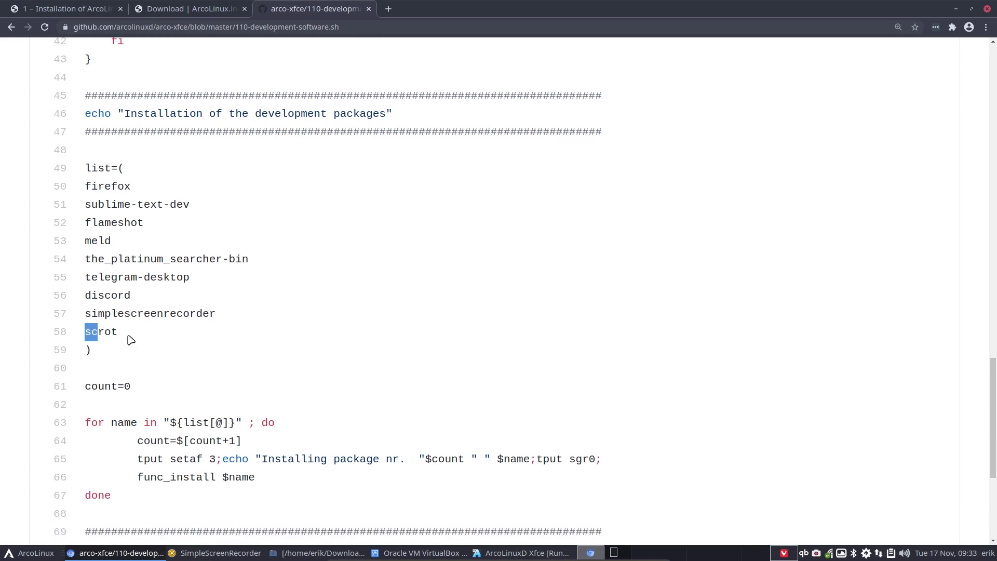
scroll(140, 292, down, 5)
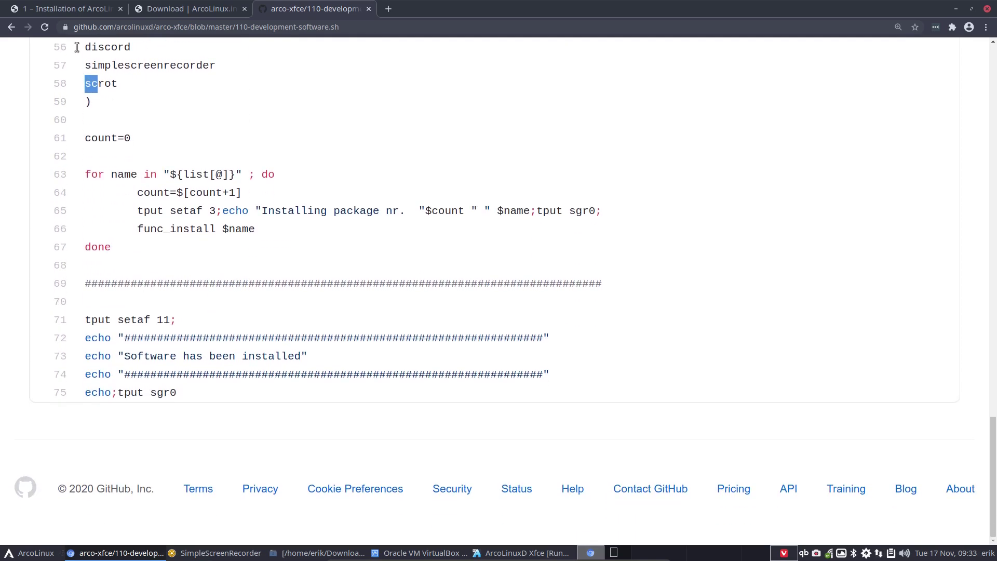
Step: Return to the arco-xfce repository's file list and open the 200-software-arch-linux.sh script
click(12, 27)
scroll(191, 273, up, 1)
scroll(191, 273, down, 4)
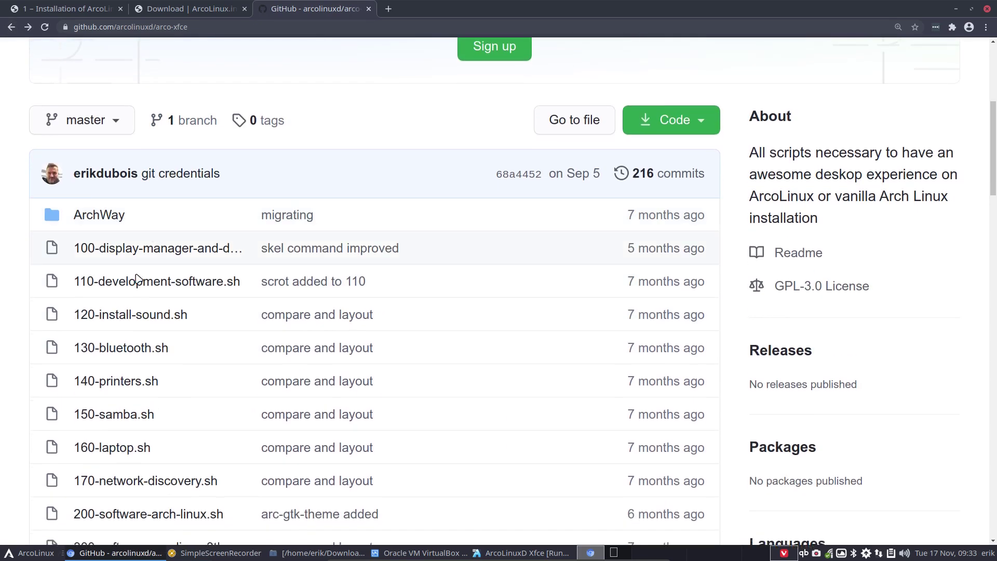
scroll(193, 270, down, 2)
scroll(193, 269, down, 1)
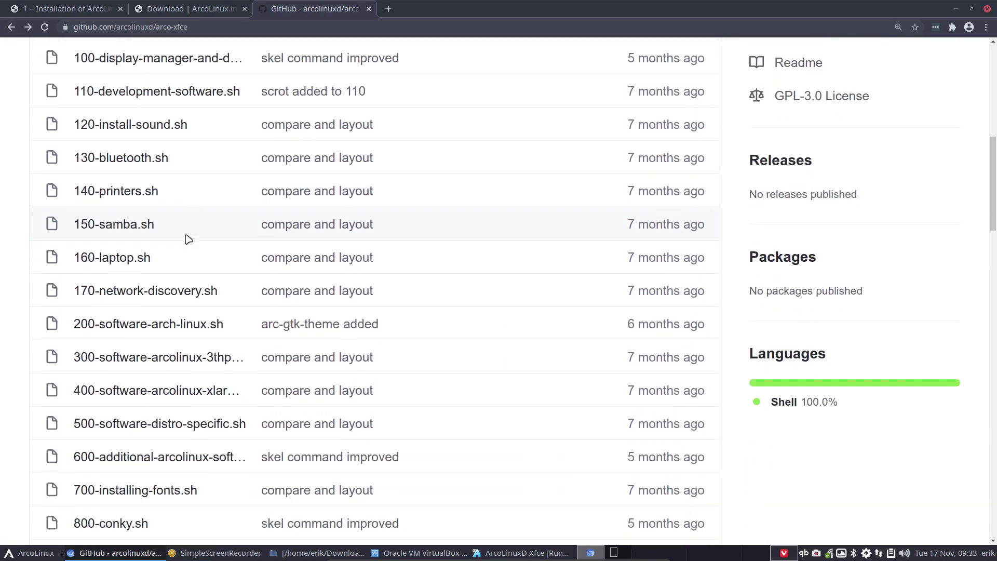
click(175, 324)
Step: Examine the script's package categories from Accessories to Multimedia, highlighting the gimp, inkscape and qbittorrent entries
scroll(174, 317, down, 5)
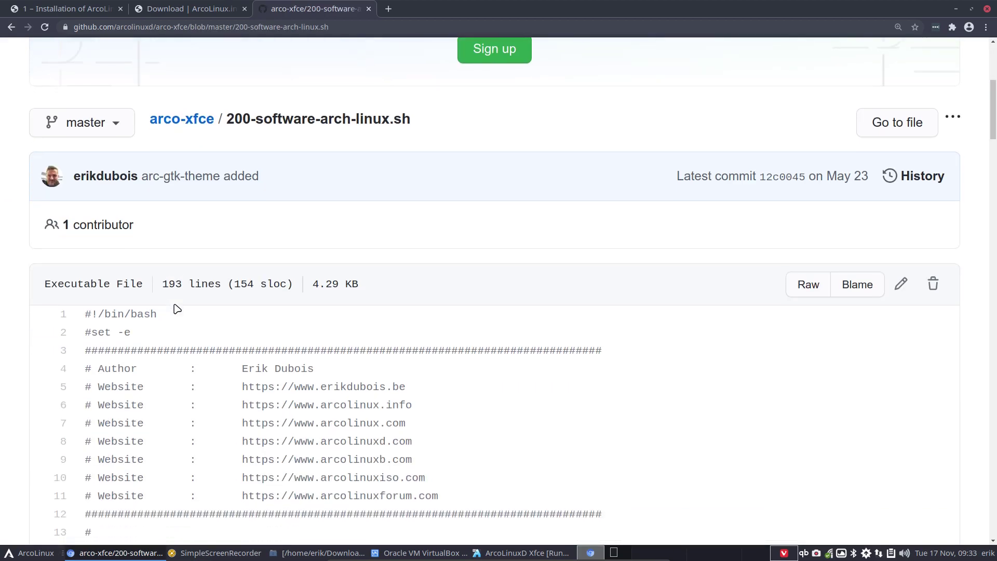
scroll(177, 309, down, 20)
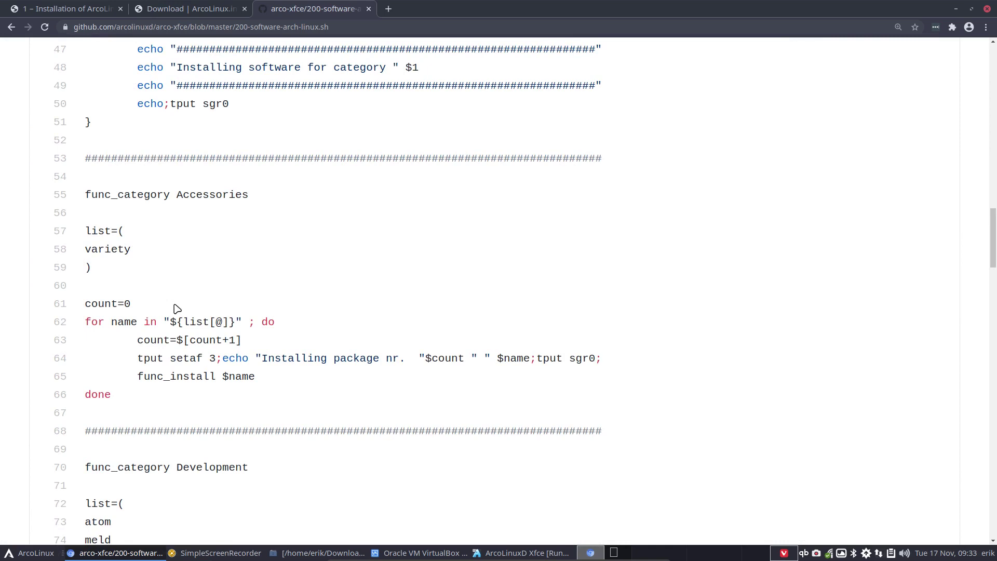
scroll(177, 309, down, 3)
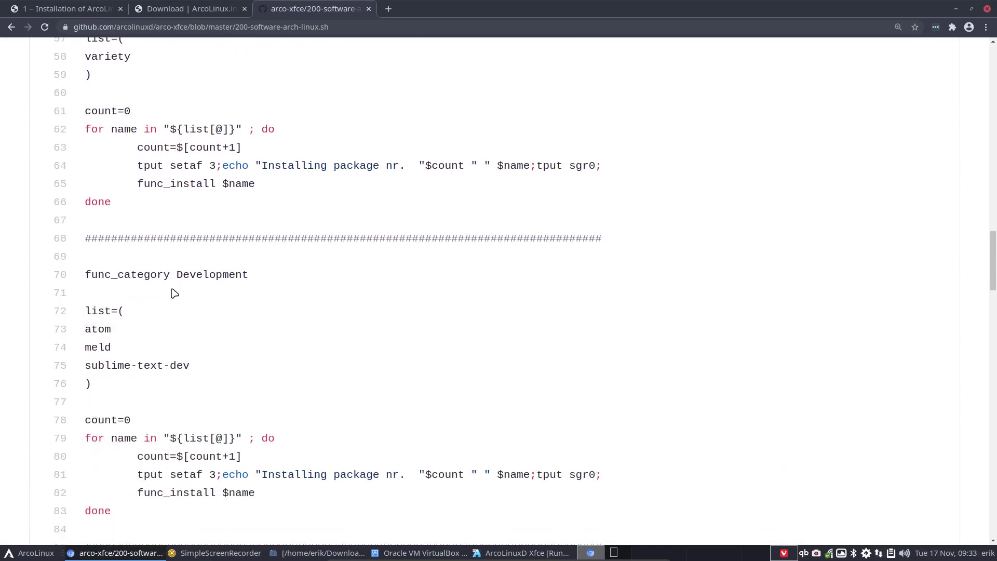
scroll(172, 346, down, 7)
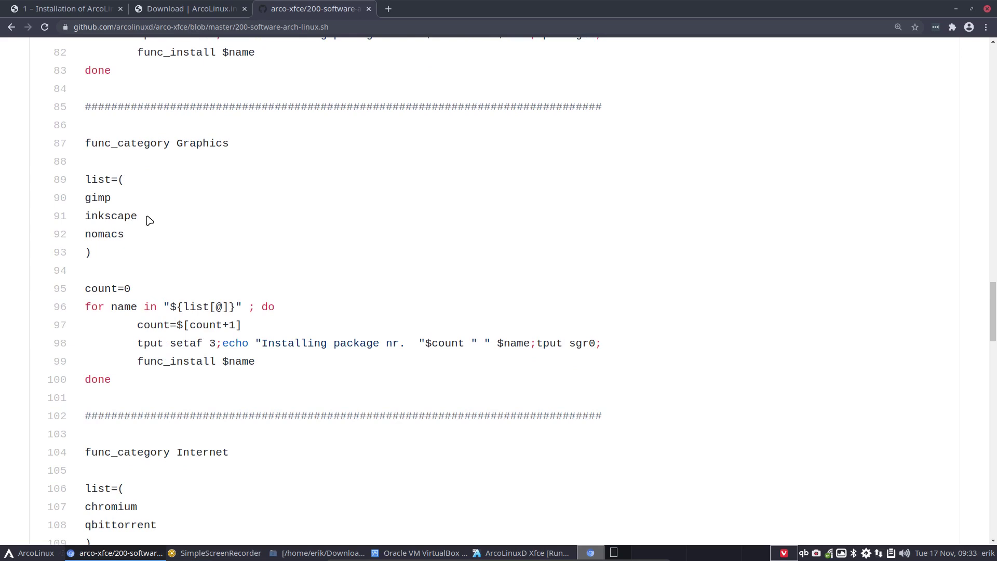
drag(149, 221, 87, 193)
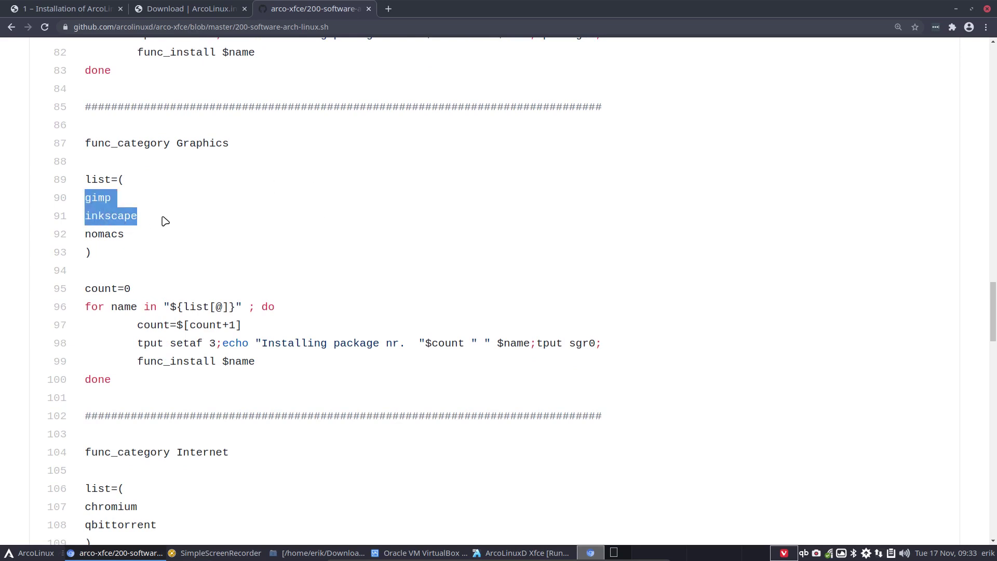
scroll(173, 294, down, 4)
scroll(172, 294, up, 1)
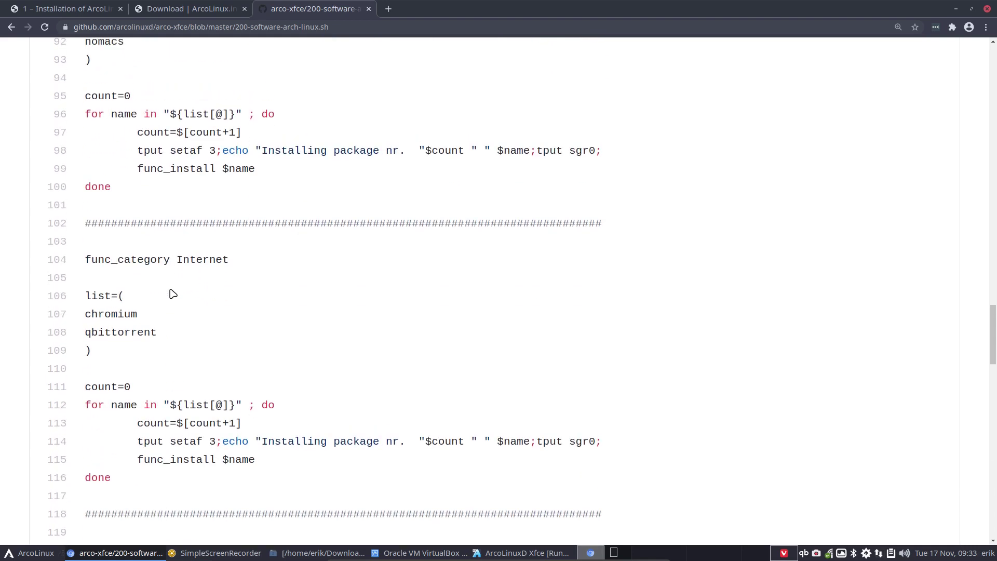
scroll(173, 294, down, 3)
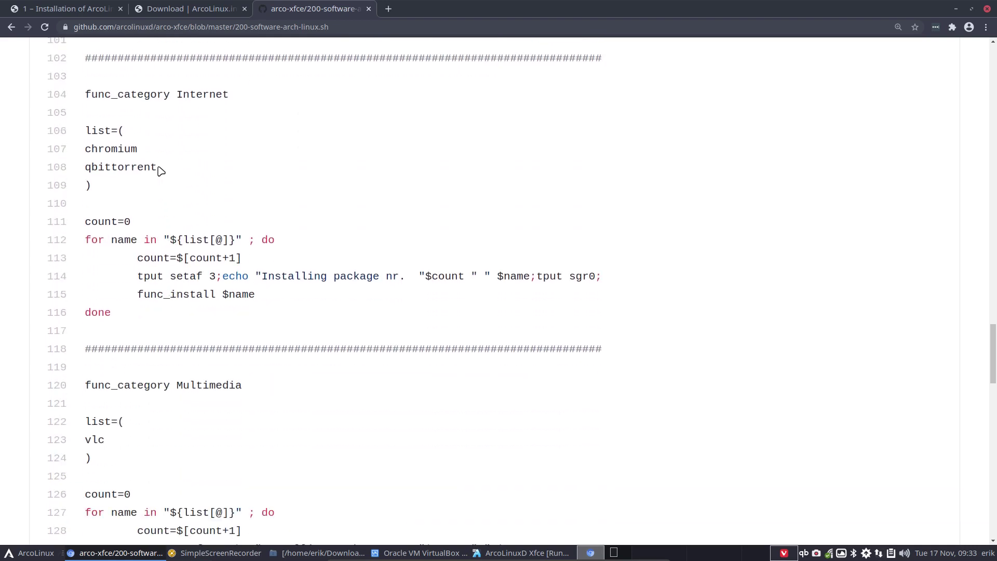
drag(157, 169, 83, 168)
drag(507, 5, 527, 3)
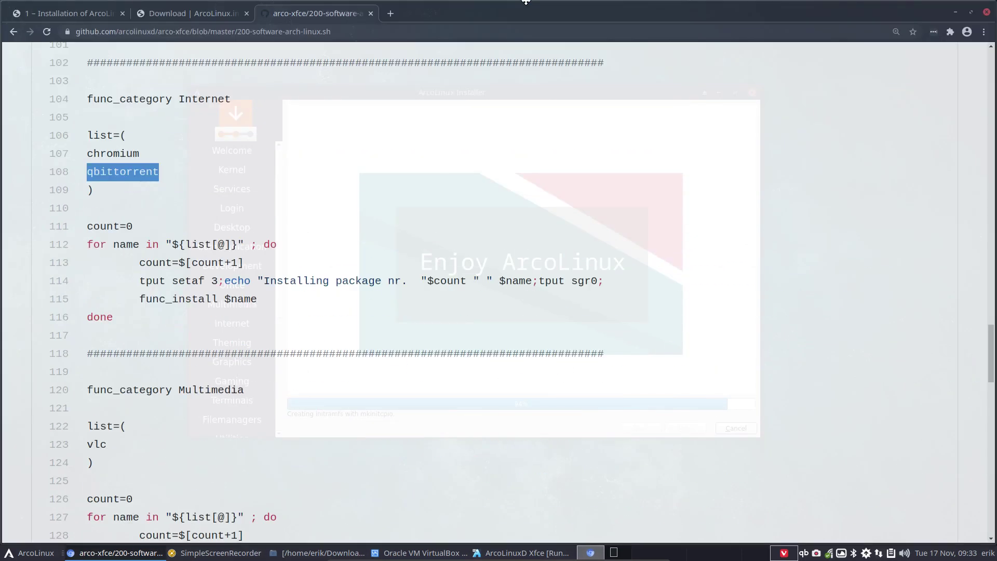
Step: Go back to the arco-xfce file list and look over the remaining numbered scripts and the ArchWay folder entry
click(12, 29)
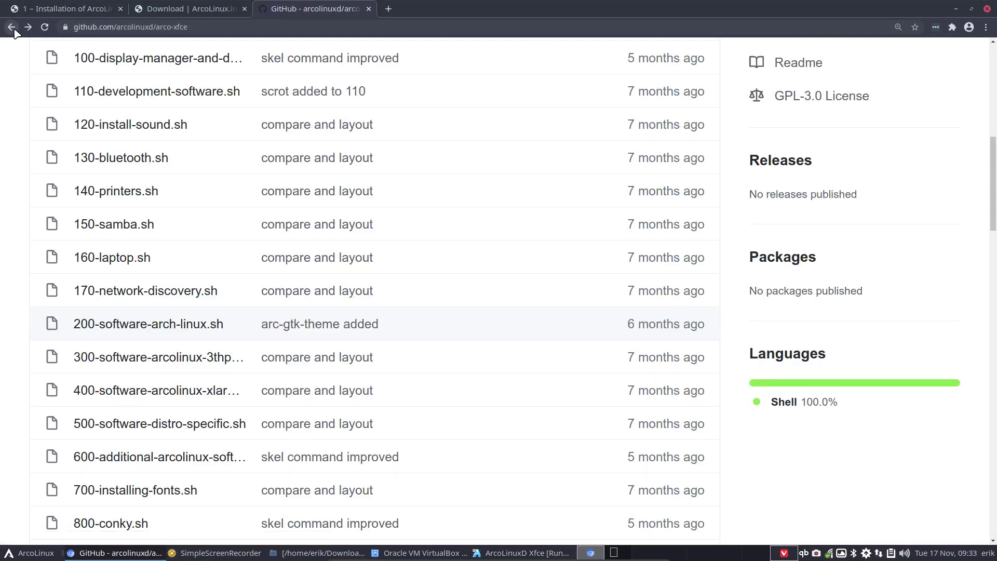
scroll(29, 282, down, 3)
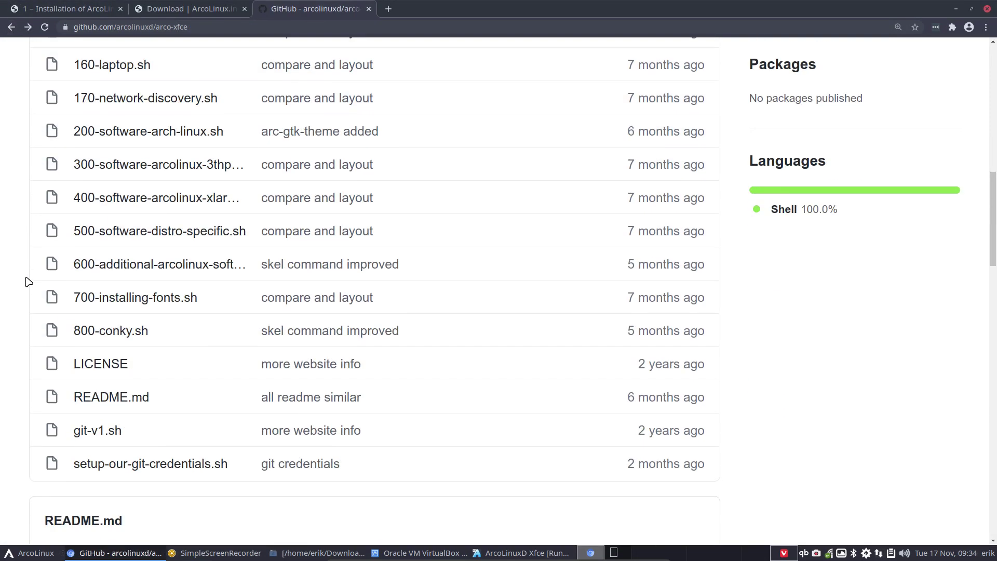
scroll(28, 282, down, 1)
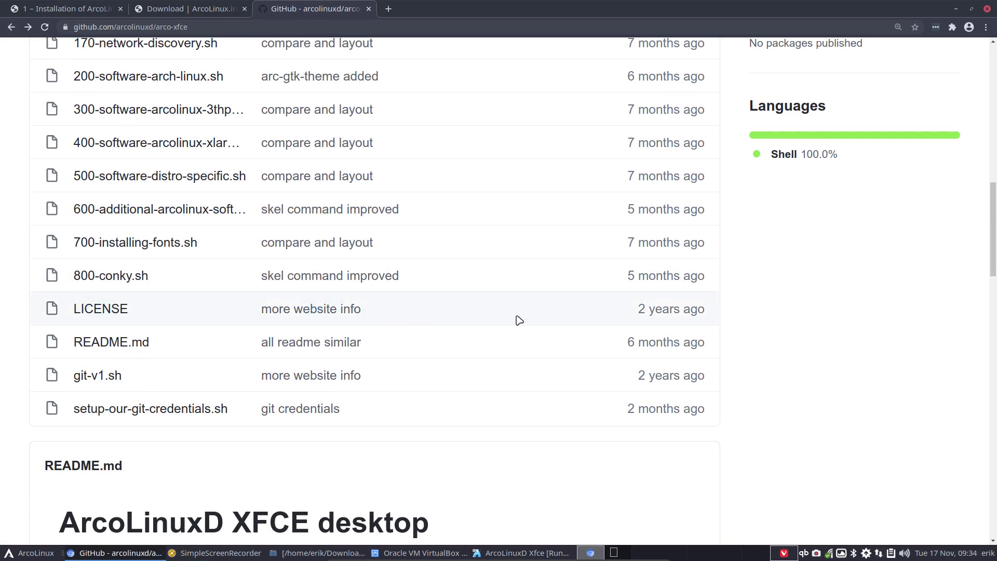
scroll(655, 187, up, 2)
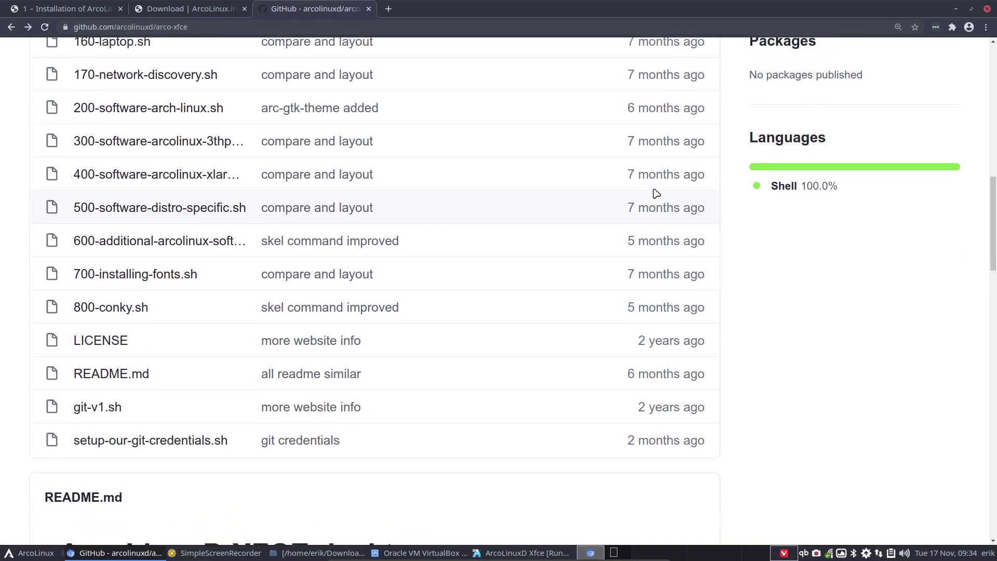
scroll(454, 346, up, 5)
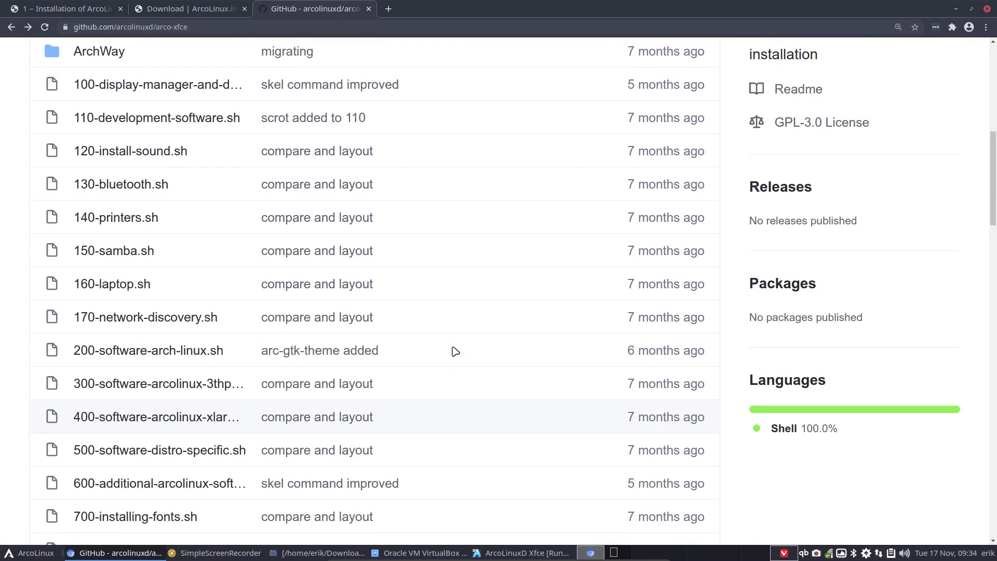
scroll(455, 352, up, 2)
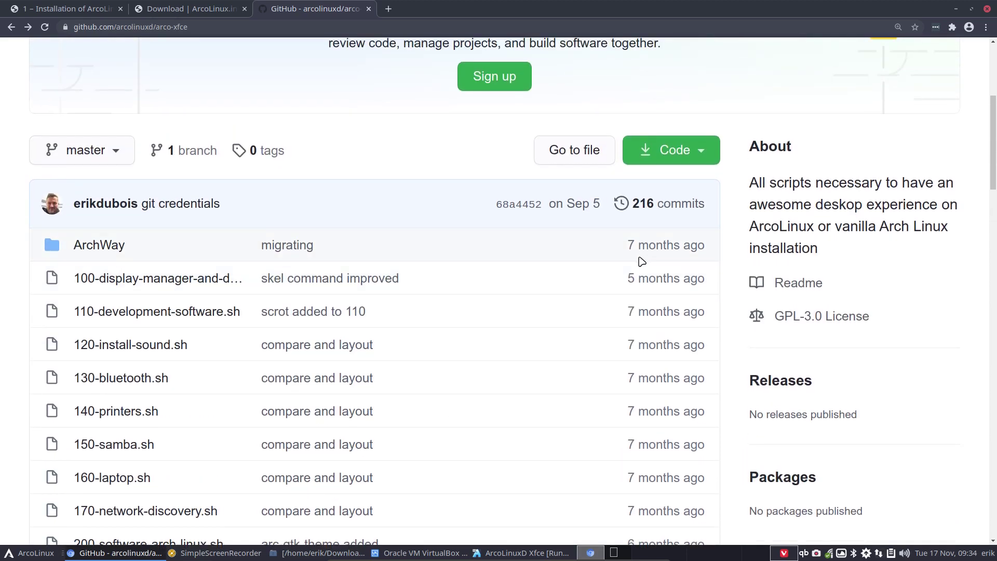
Step: Open arcolinux-spices.png in the ArchWay folder and view the screenshot of the ArcoLinux Spices Application
click(96, 247)
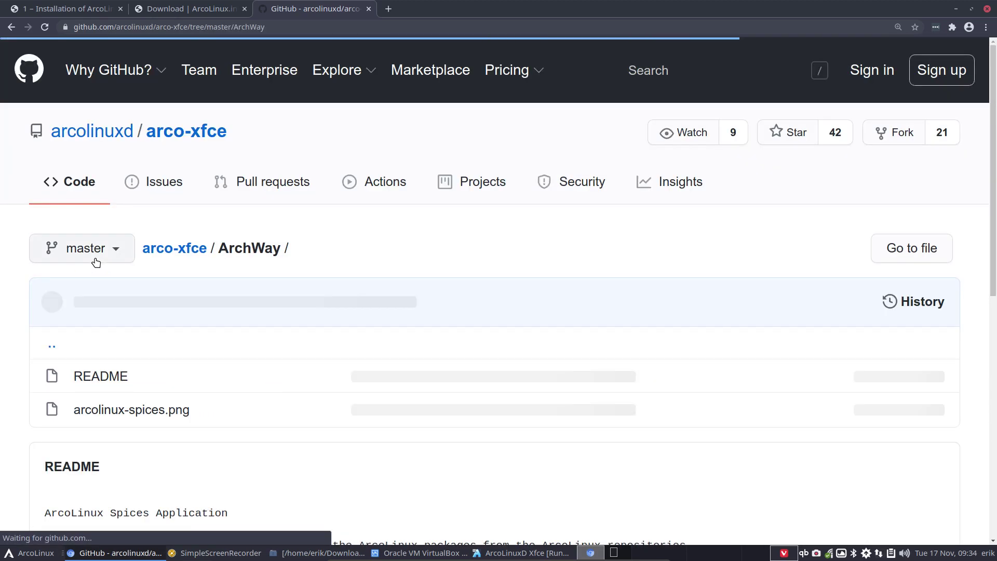
click(143, 410)
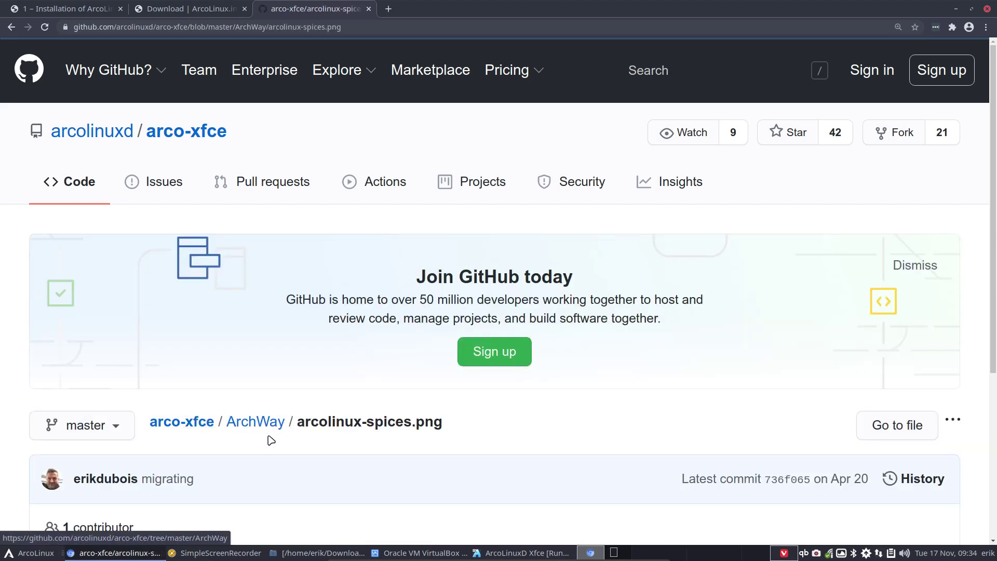
scroll(294, 345, down, 5)
scroll(294, 347, down, 5)
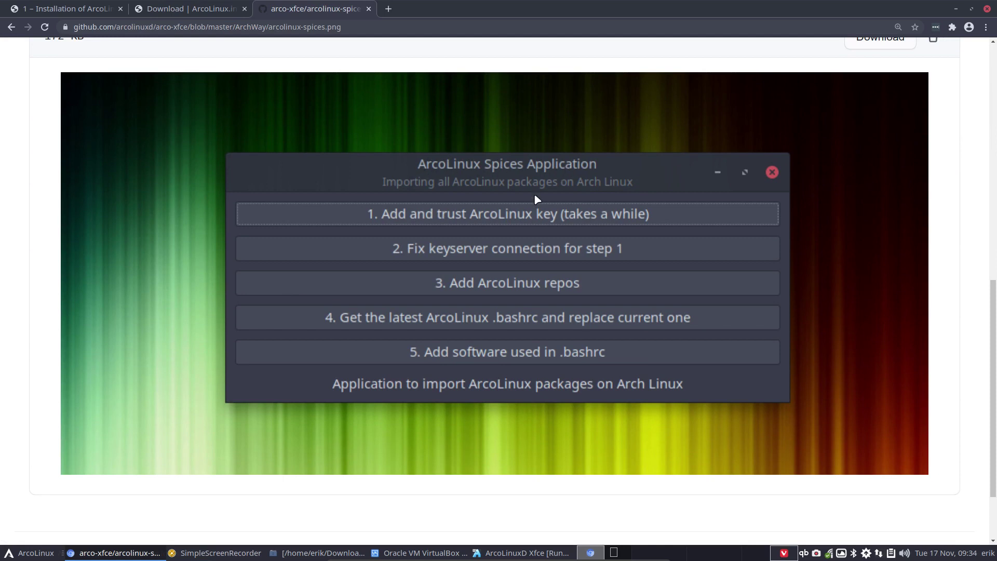
scroll(345, 340, up, 3)
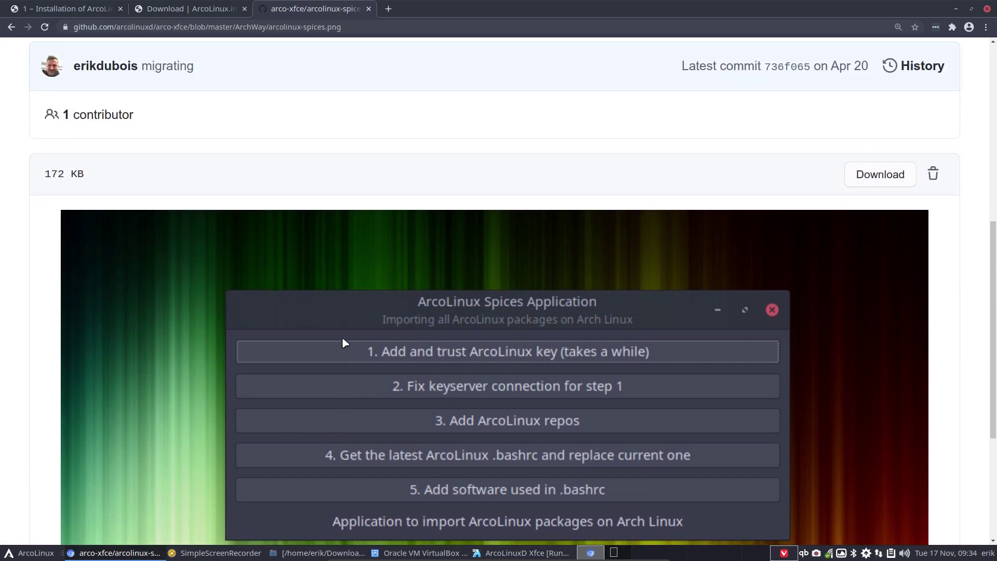
Step: Return to the ArchWay folder, open its README and read the description of the ArcoLinux Spices Application
click(10, 28)
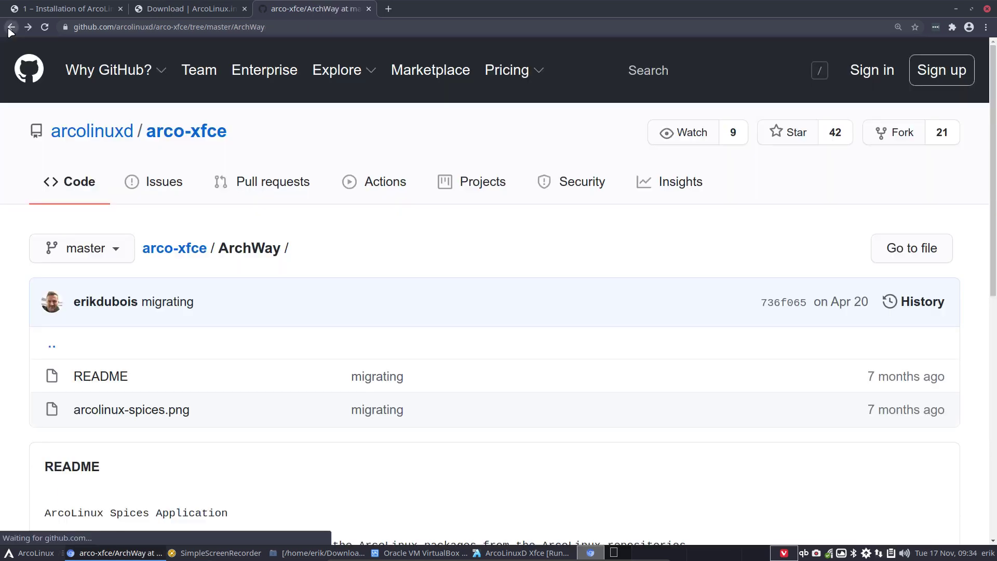
click(101, 377)
scroll(244, 386, down, 8)
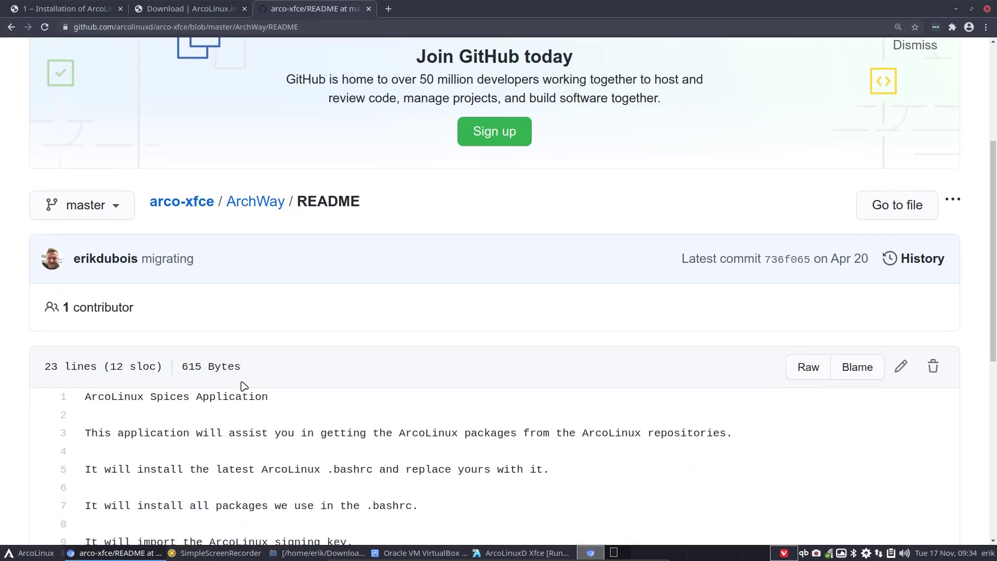
scroll(242, 382, down, 5)
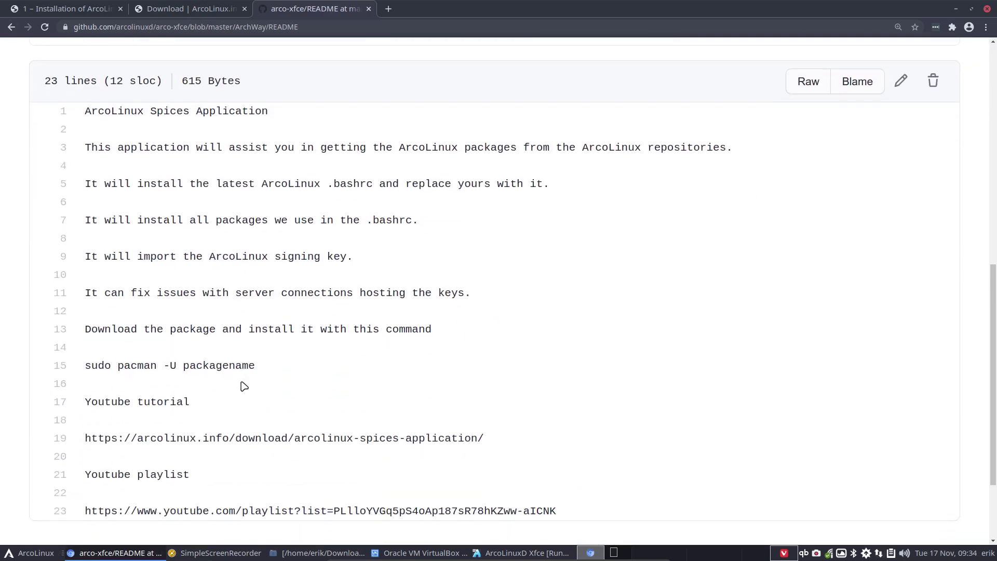
drag(487, 320, 83, 326)
key(ctrl+c)
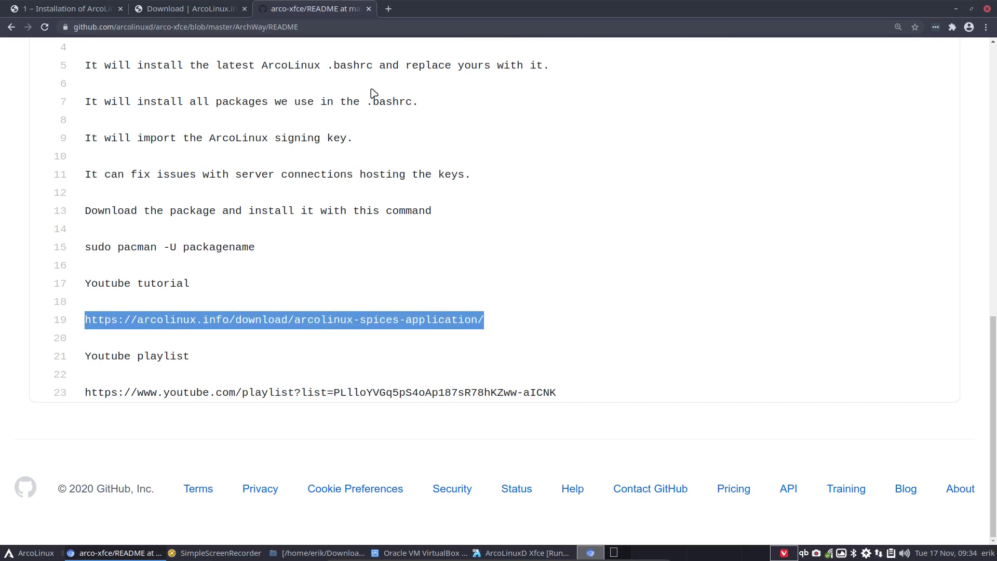
click(388, 9)
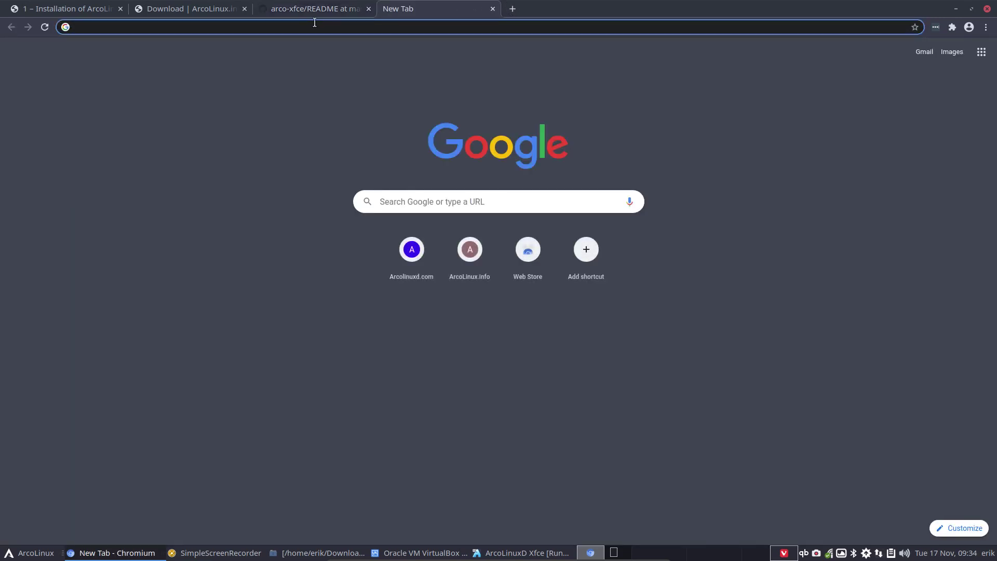
key(ctrl+v)
key(Return)
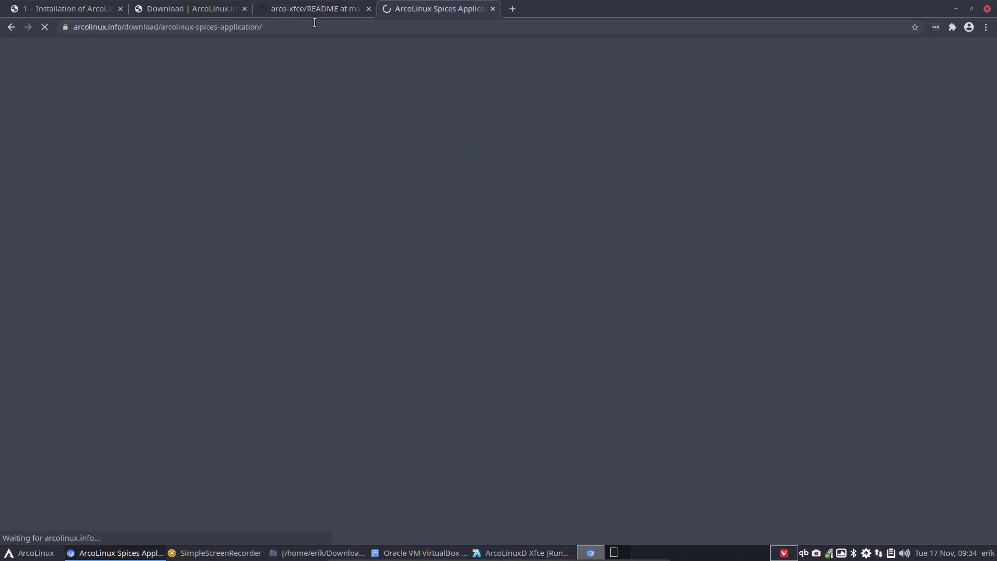
scroll(284, 272, down, 2)
scroll(283, 268, down, 3)
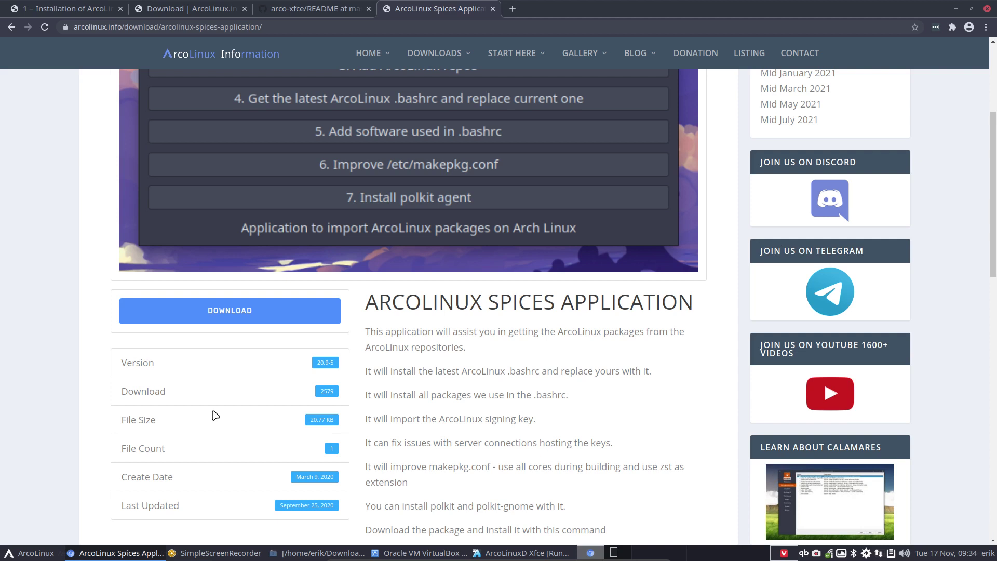
Step: Copy the YouTube playlist link from the ArchWay README and open it in the tab showing the Spices download page
click(310, 12)
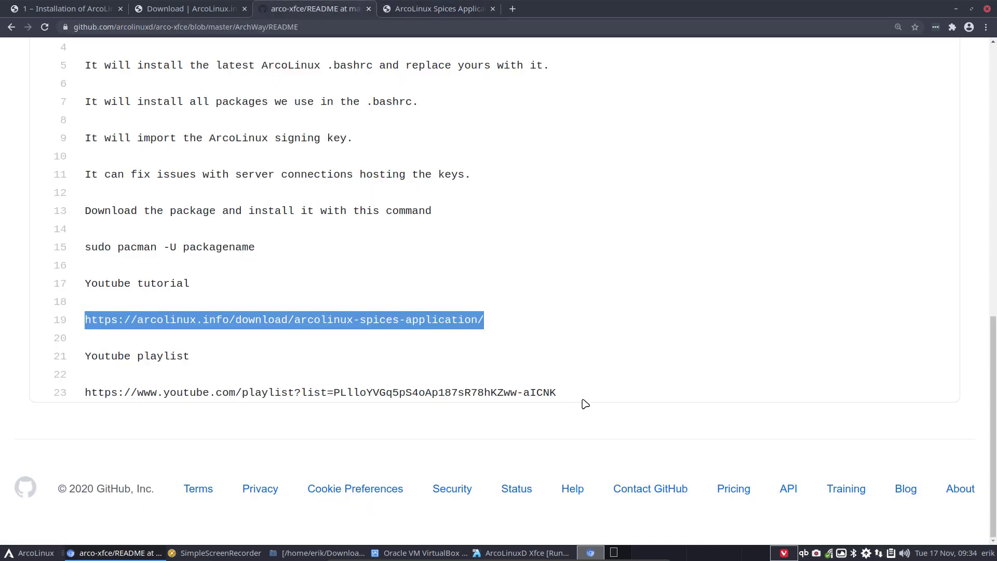
drag(573, 395, 85, 400)
key(ctrl+c)
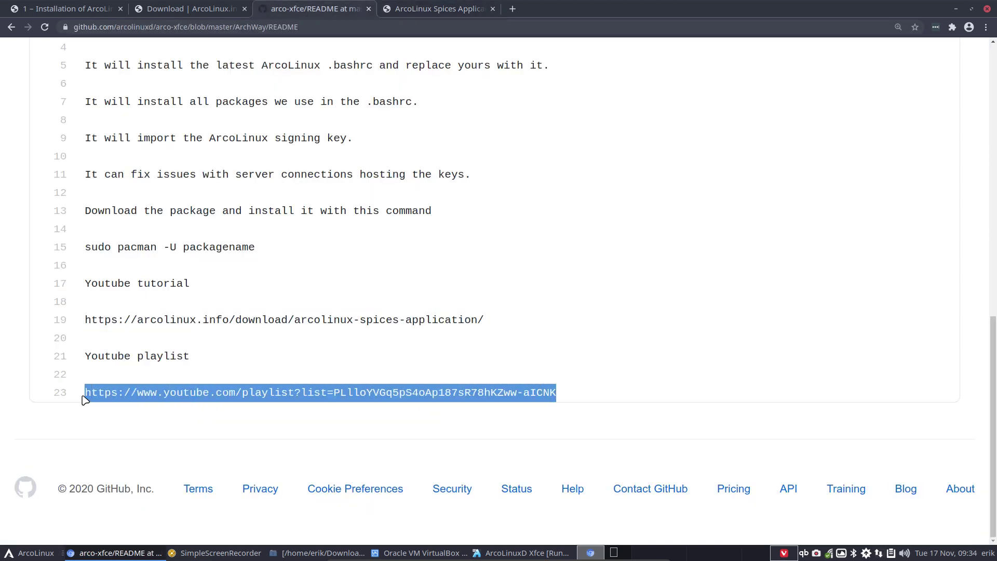
click(422, 11)
click(305, 28)
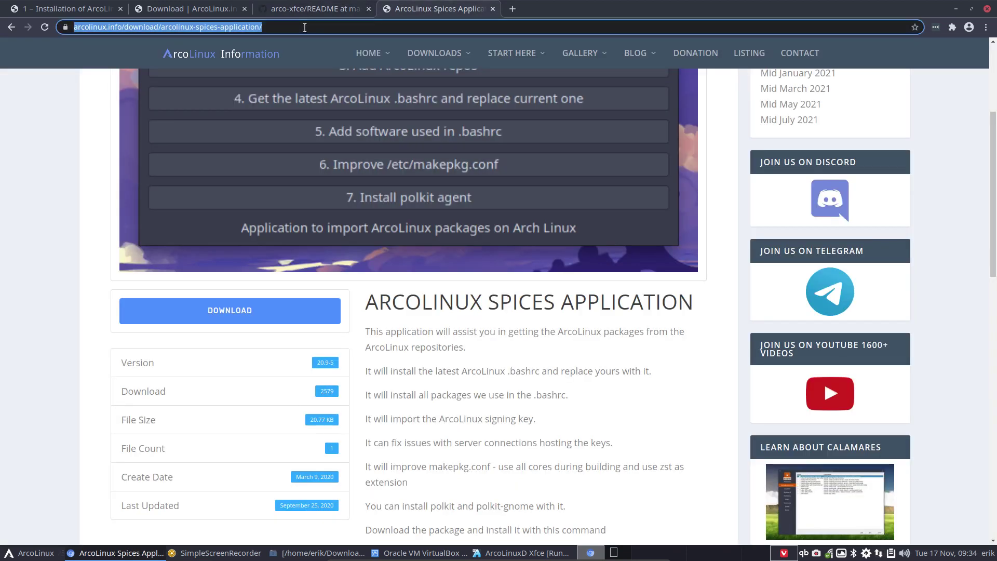
key(ctrl+v)
key(Return)
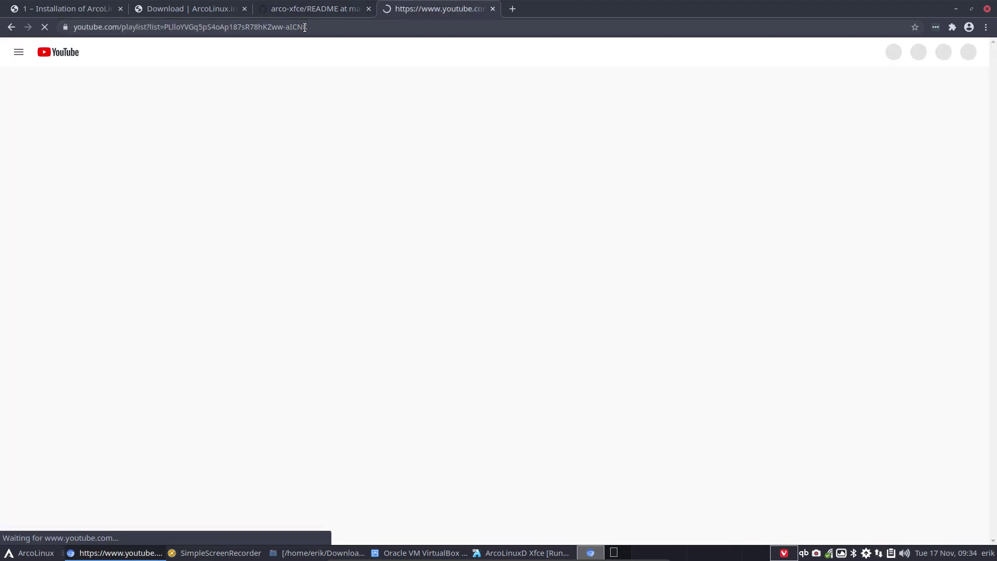
Step: Look through the videos in the ArcoLinux Spices Application playlist and switch back to the virtual machine running the ArcoLinux Installer
scroll(494, 314, down, 2)
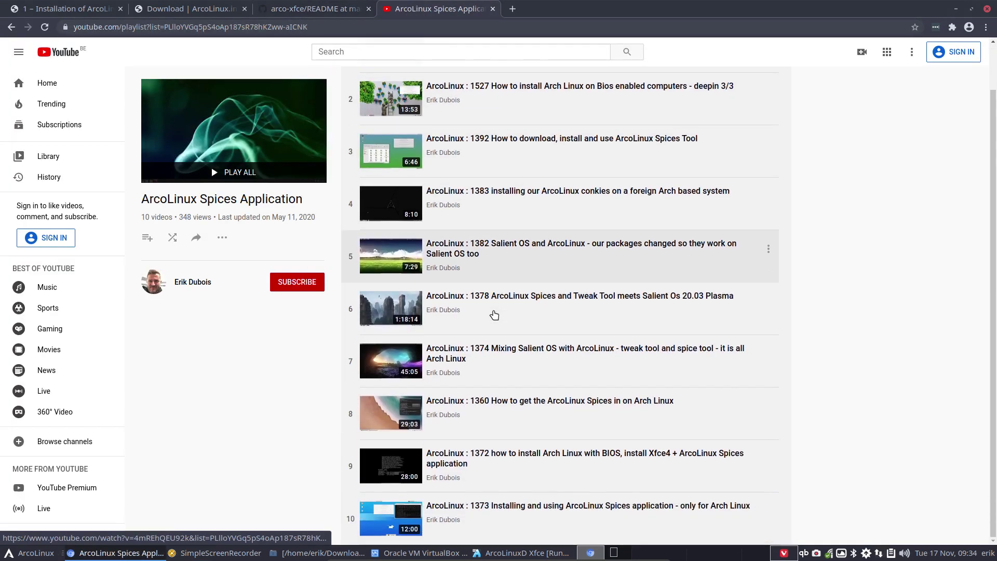
scroll(560, 509, up, 2)
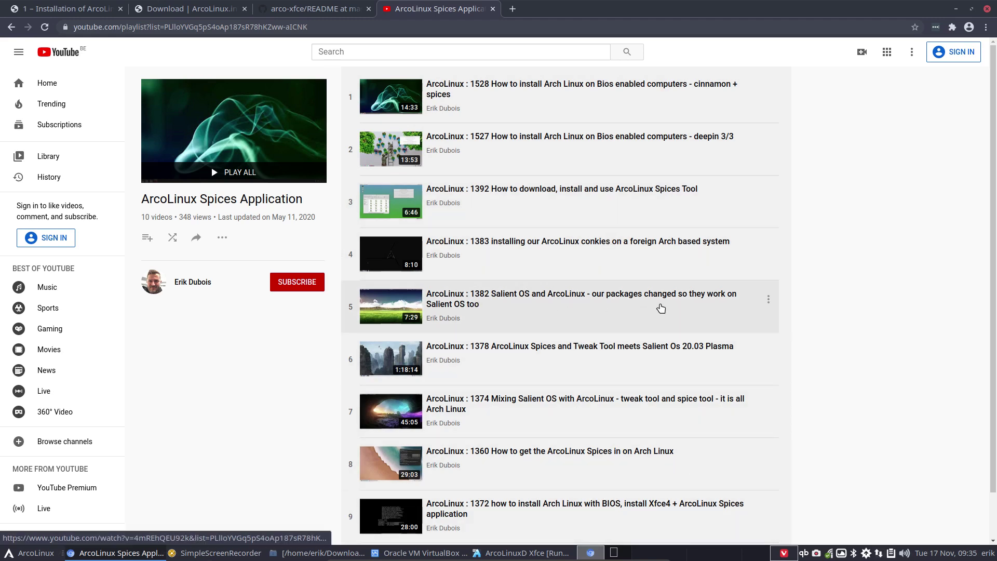
scroll(625, 364, down, 2)
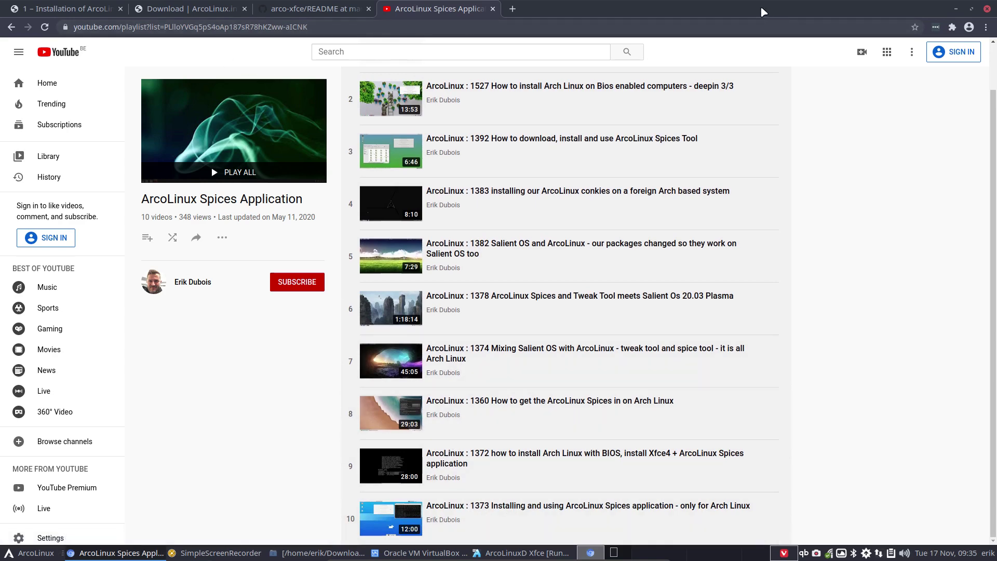
key(ctrl+alt+shift+Right)
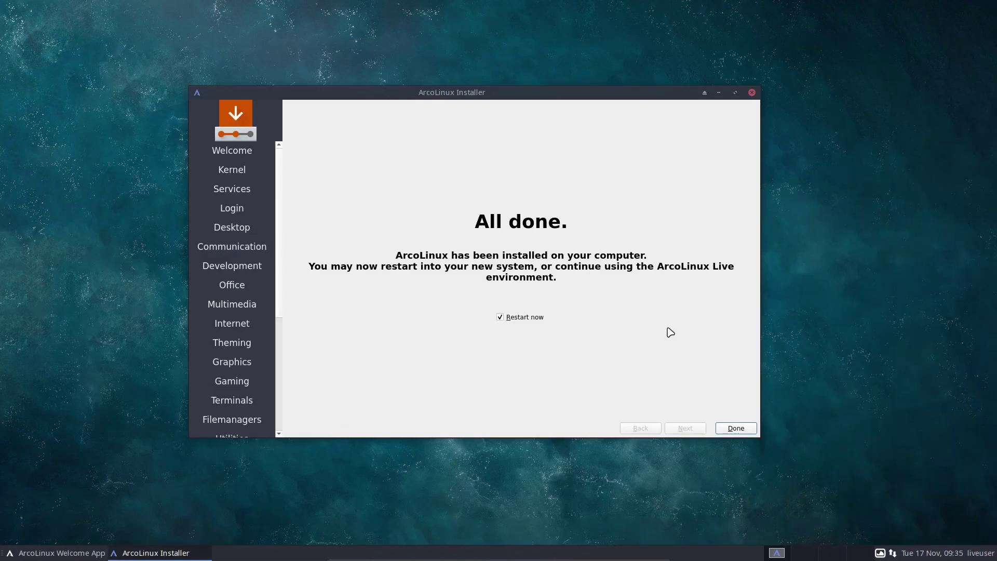
Step: Finish the installation with a restart and choose Boot existing OS to start the newly installed system
click(733, 428)
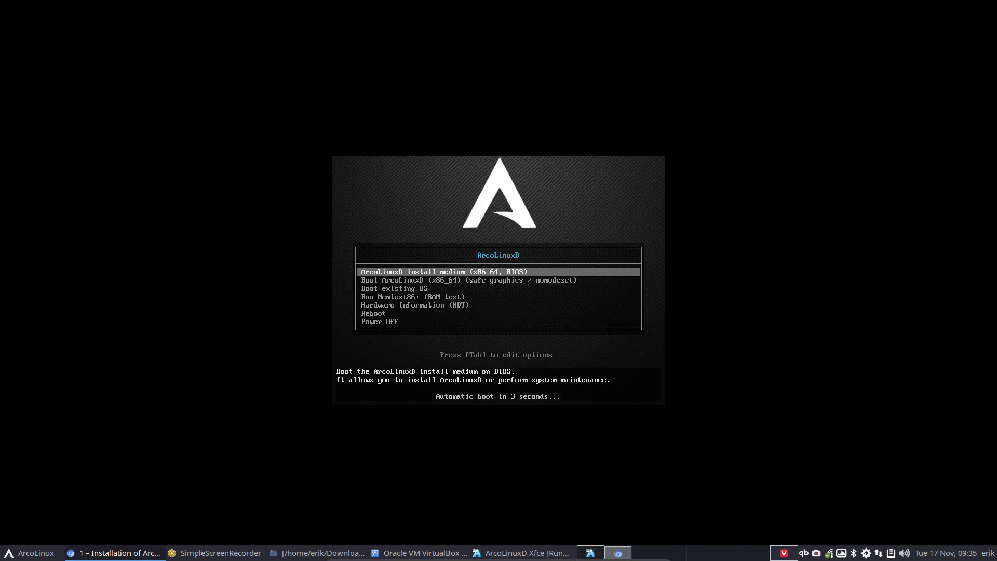
key(ctrl+alt+shift+Left)
key(ctrl+alt+shift+Right)
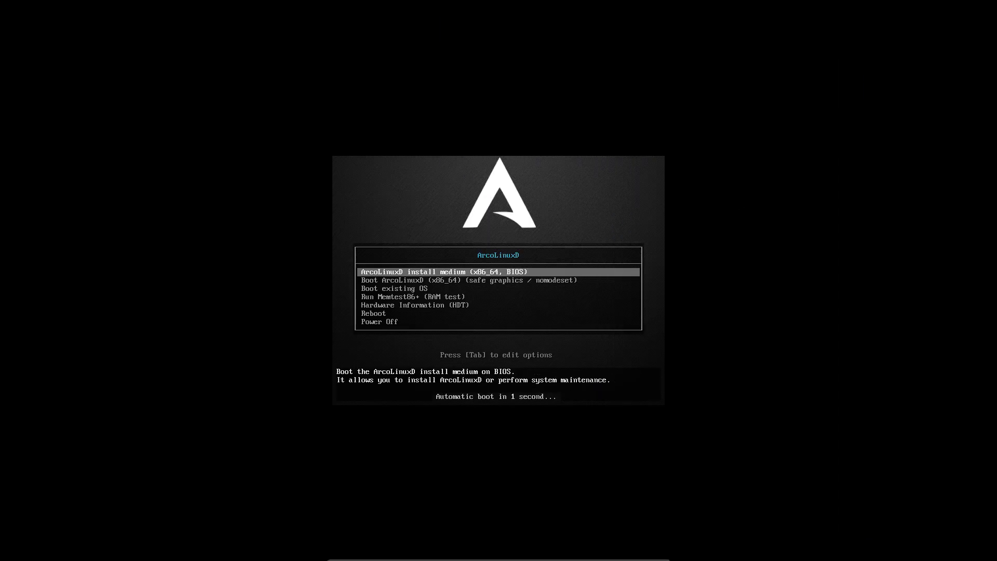
key(Down)
key(Down)
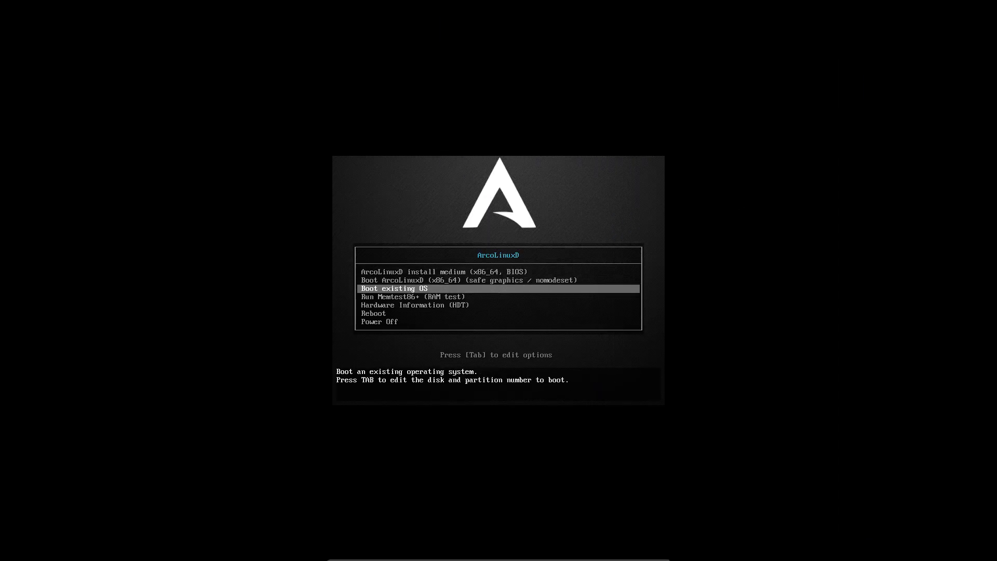
key(Return)
key(Return)
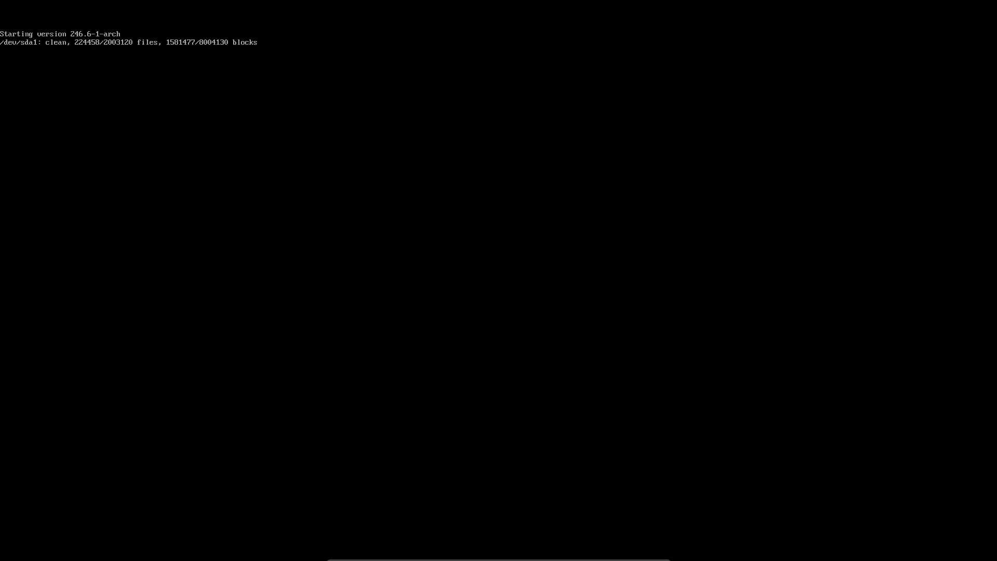
Step: Switch to the browser, maximize it and read the Option 1 instructions for installing the desktop with Calamares
key(alt+Tab)
scroll(252, 366, up, 4)
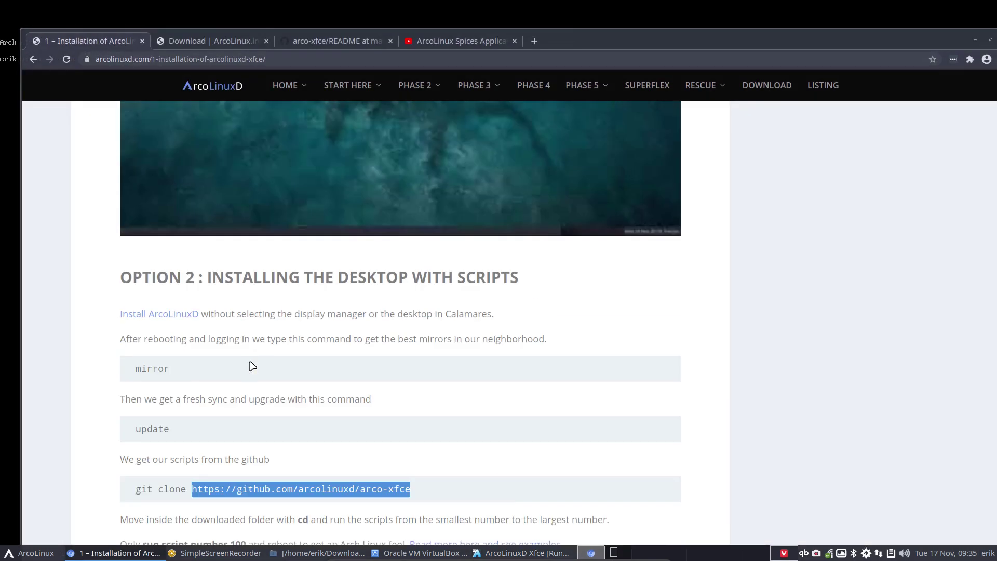
scroll(252, 367, up, 15)
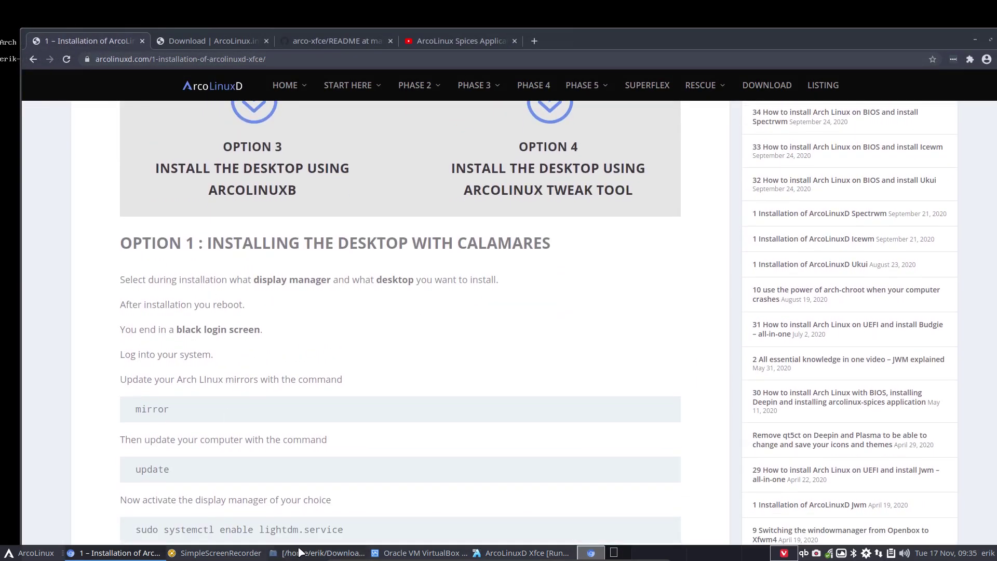
key(alt+Tab)
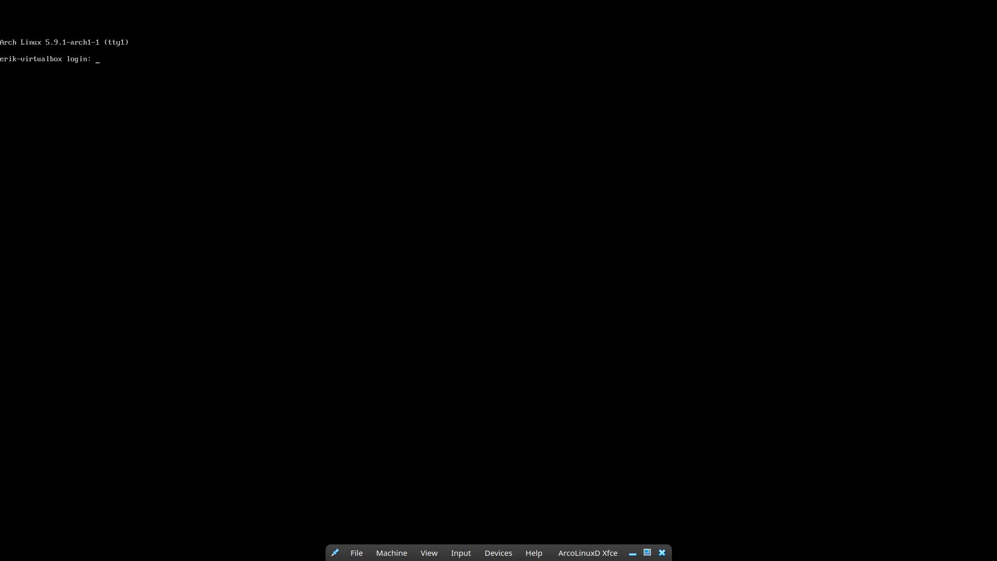
key(Control_R+f)
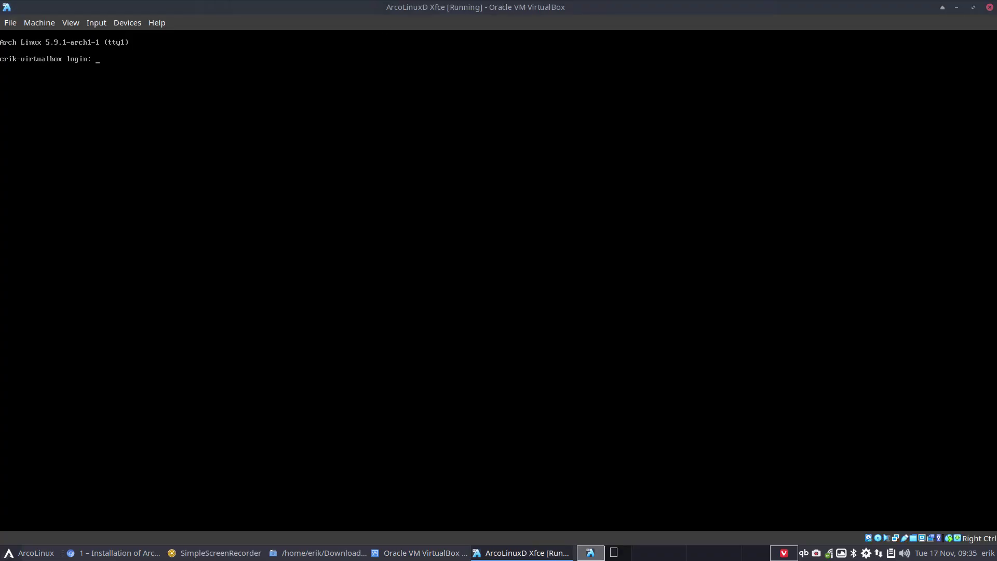
click(104, 554)
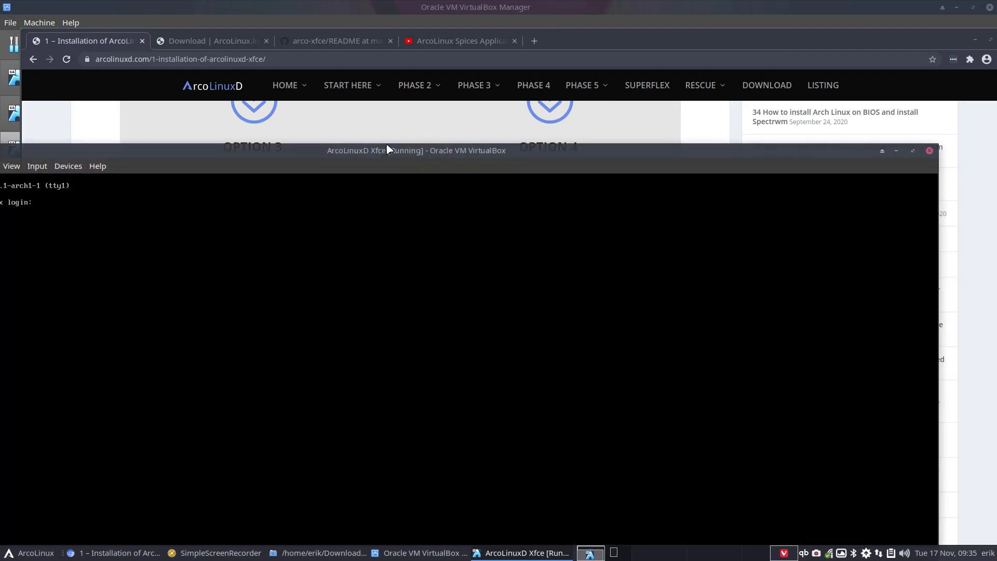
click(440, 4)
double_click(440, 4)
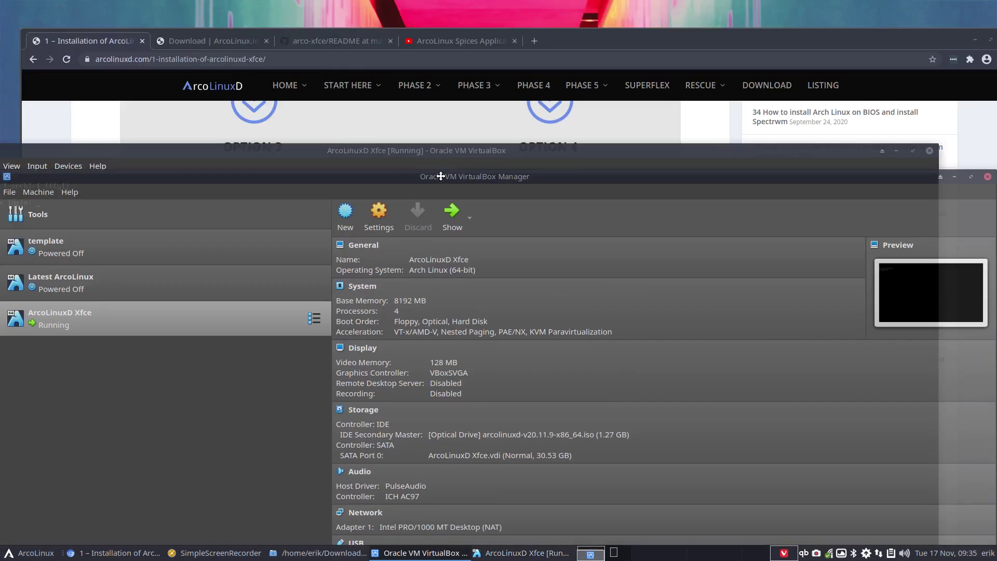
click(478, 33)
double_click(578, 39)
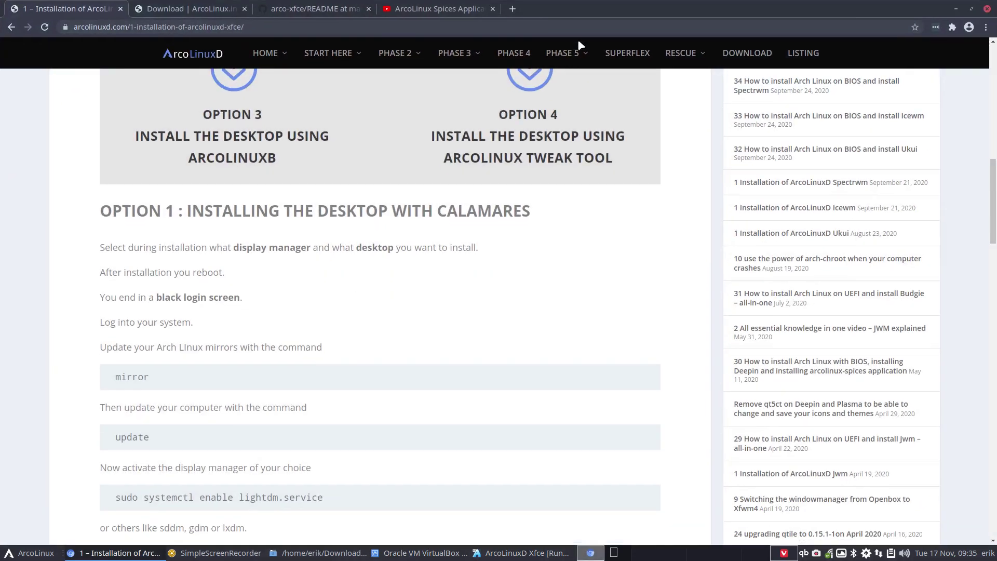
scroll(182, 316, down, 2)
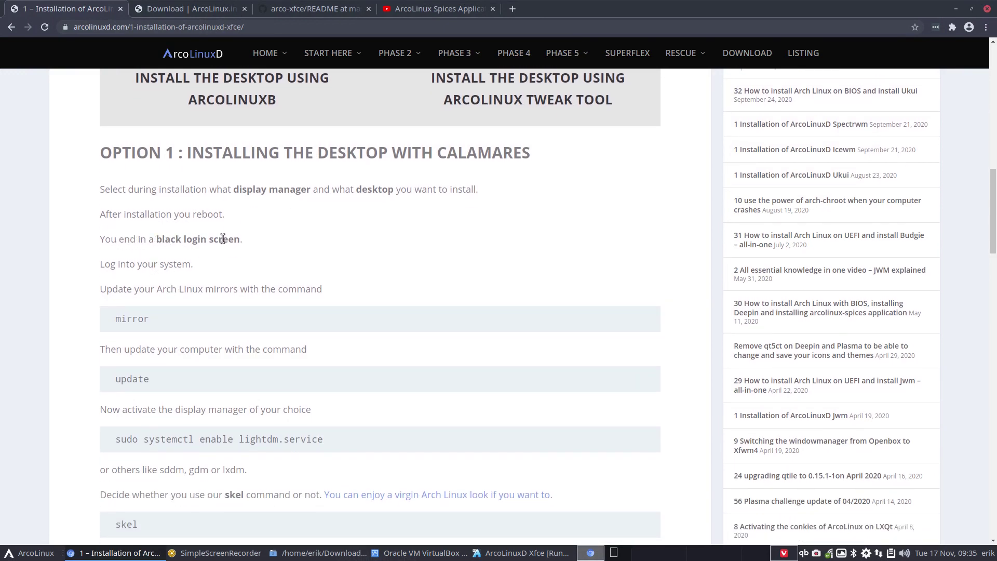
scroll(178, 408, up, 1)
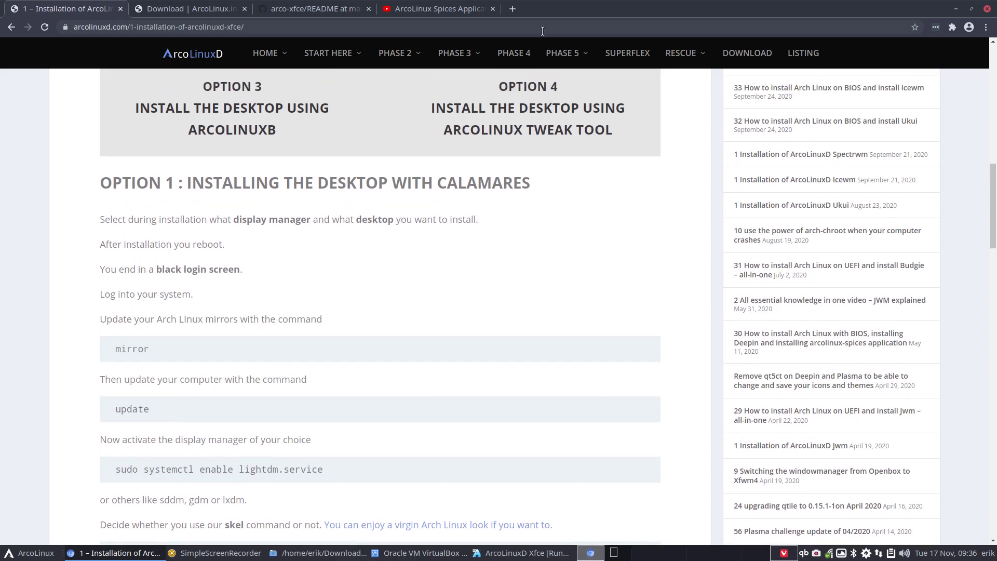
Step: Move the browser to the second workspace and bring the ArcoLinuxD Xfce virtual machine to full screen
key(ctrl+alt+End)
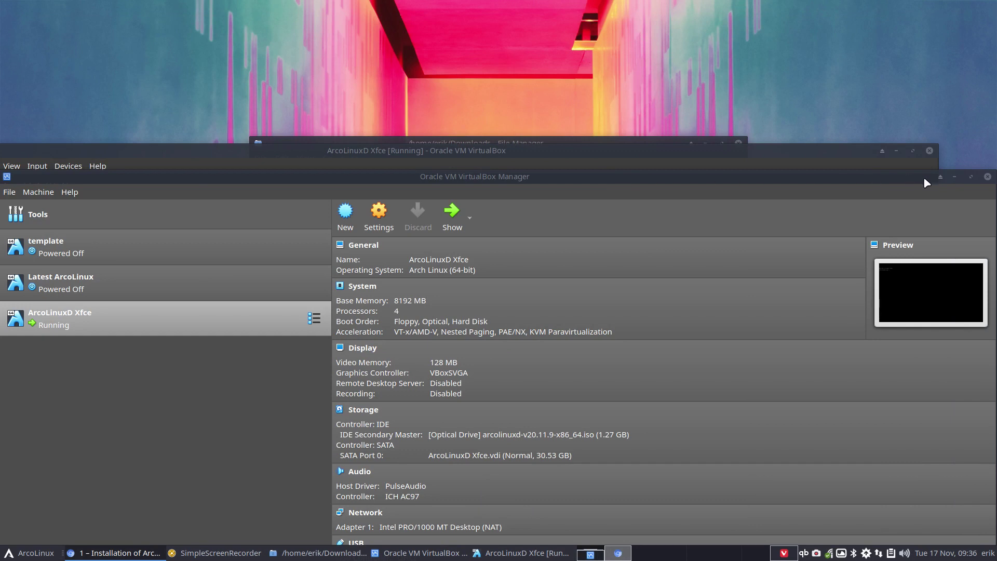
click(955, 177)
double_click(830, 151)
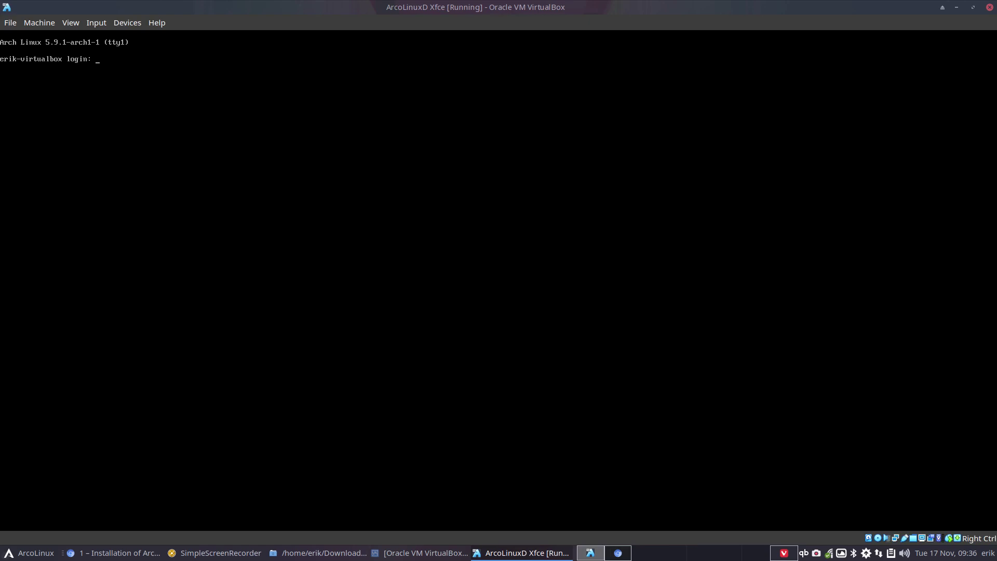
key(Control_R+f)
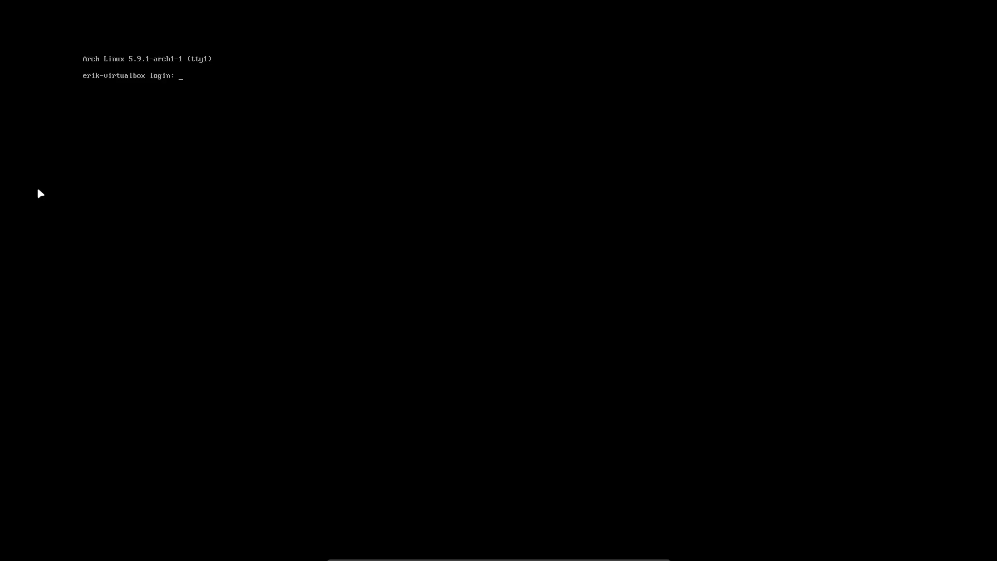
Step: Log in at the console of the installed system with the username and the account password
text(ik)
key(Return)
key(Return)
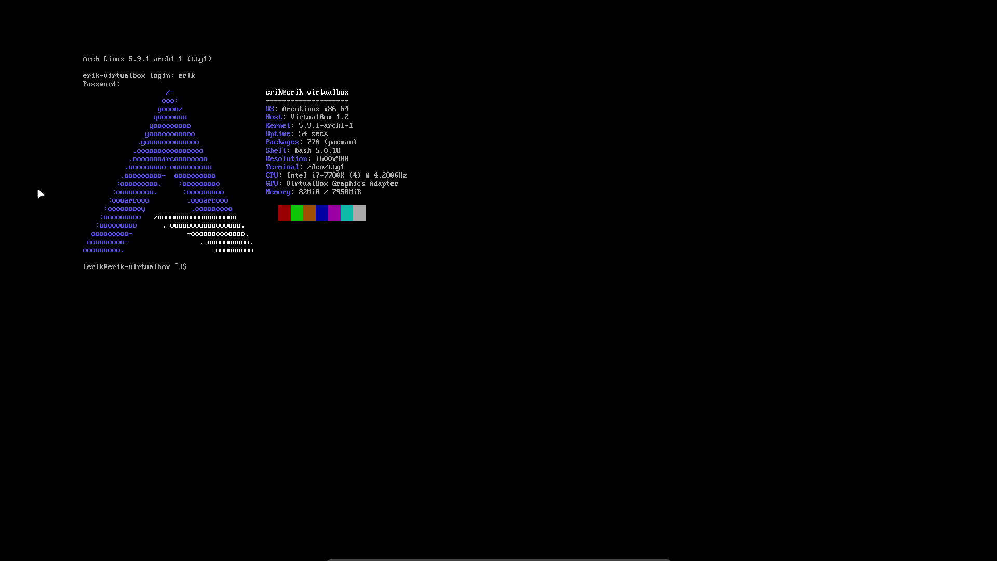
Step: Run the mirror command to update the Arch Linux mirrors, and clear the console
text(mirror)
key(Return)
key(Return)
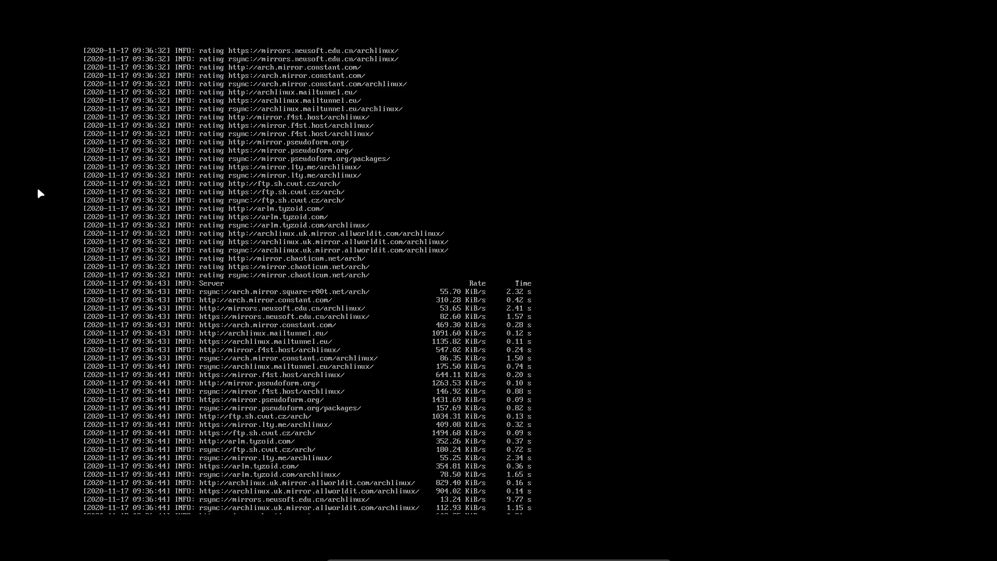
key(ctrl+l)
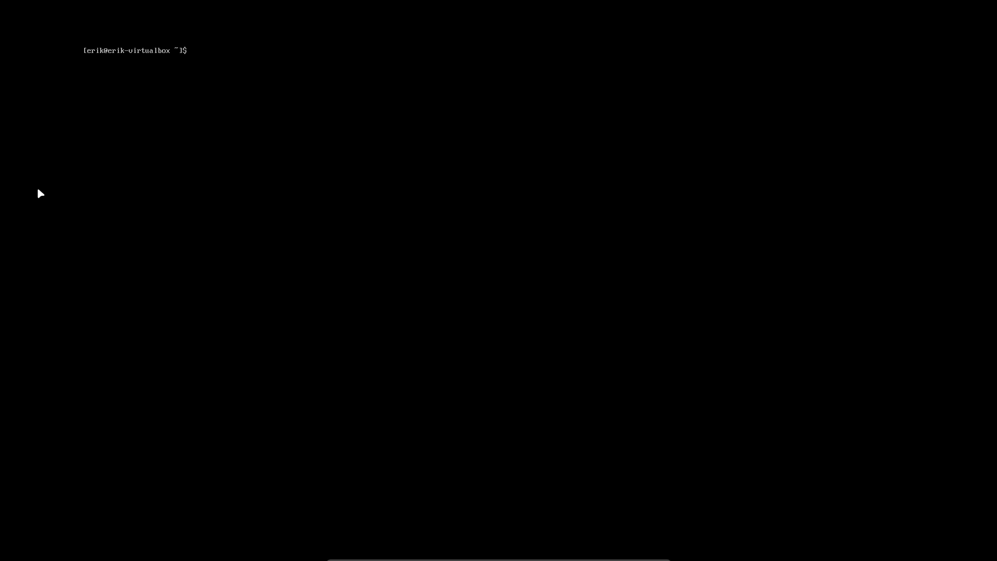
Step: Run the update command and accept the installation of the package upgrades
text(update)
key(Return)
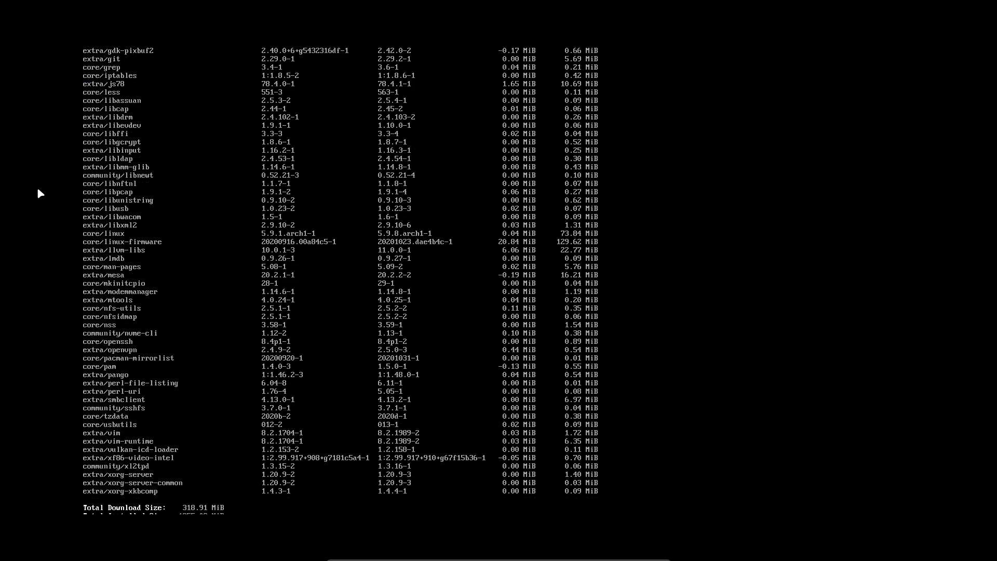
key(Return)
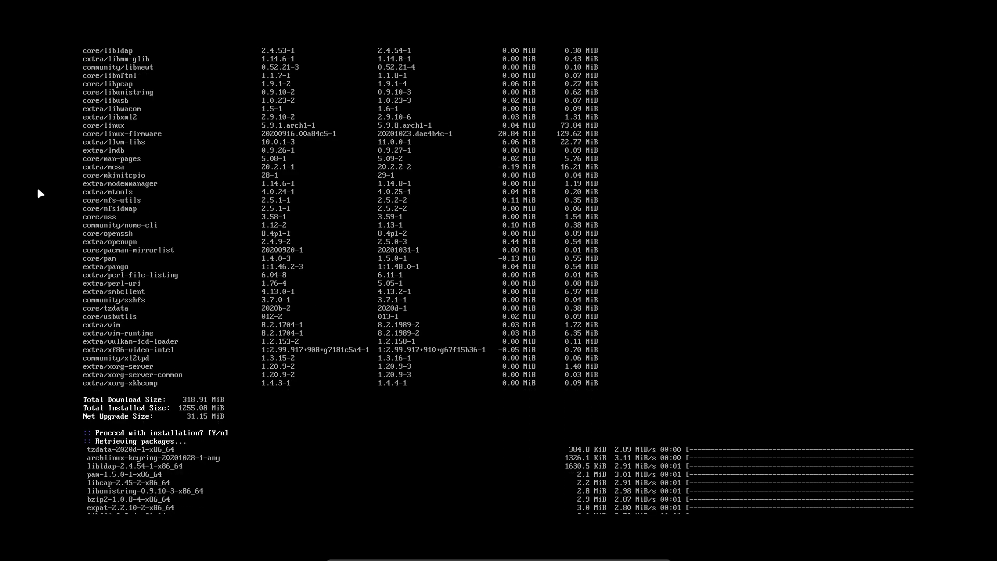
Step: Leave full screen and enable the LightDM display manager with sudo systemctl enable lightdm.service
key(ctrl+f)
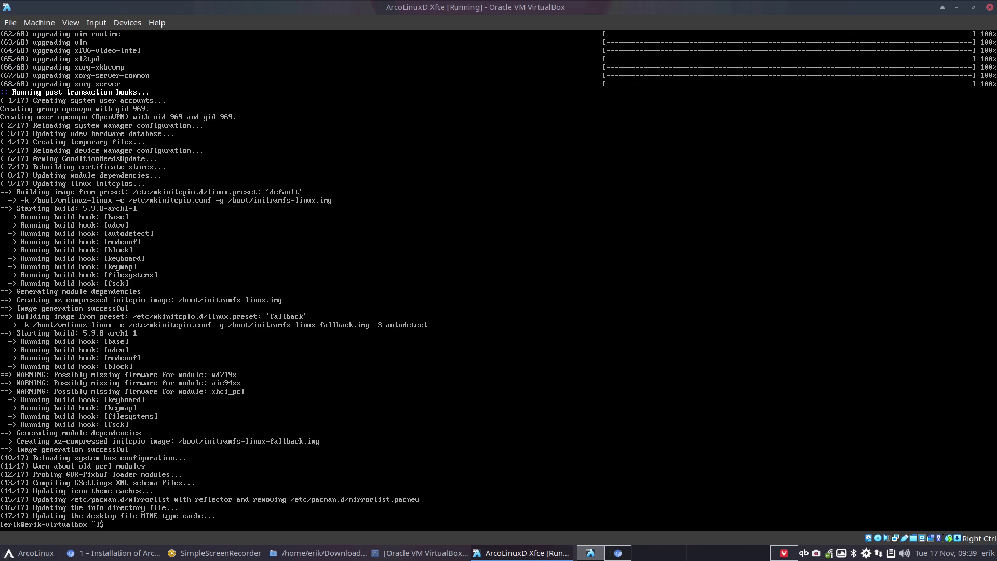
text(sudo sy)
text(stemc)
text(l)
text( enable )
text(sddm)
key(BackSpace)
key(BackSpace)
text(lxdm)
key(BackSpace)
key(BackSpace)
key(BackSpace)
text(ight)
key(Tab)
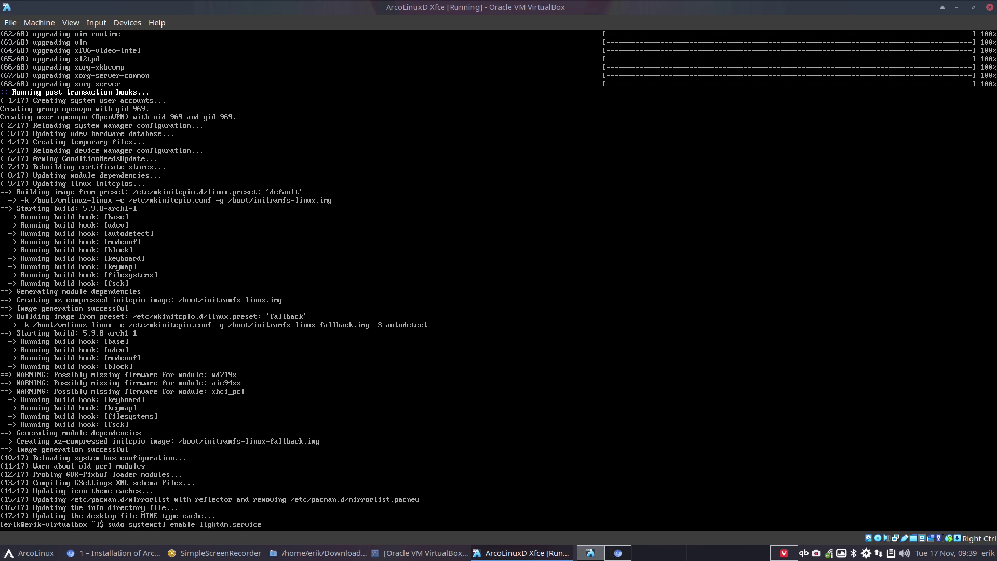
key(Return)
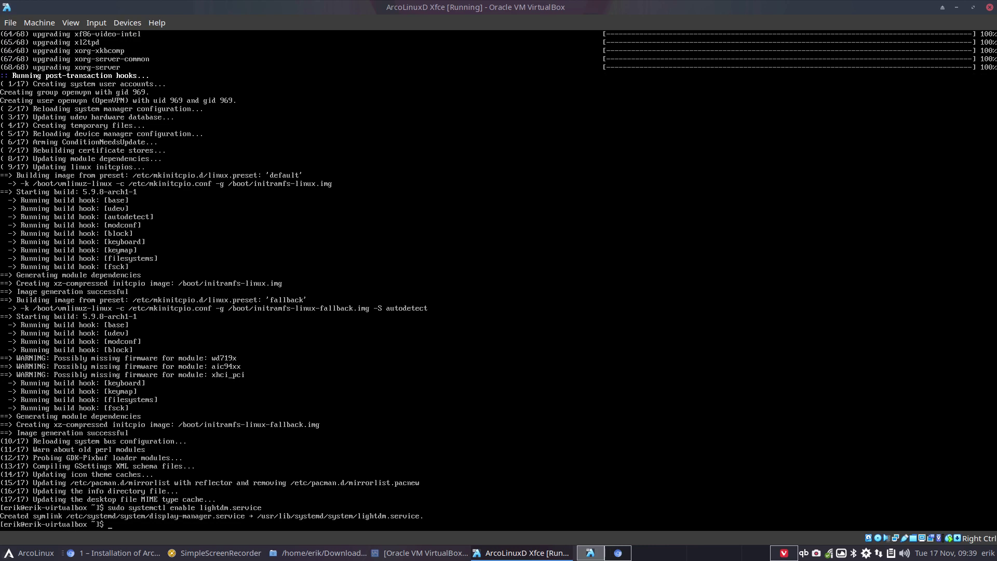
Step: Show the definition of the skel alias with the command alias skel
key(alt+Tab)
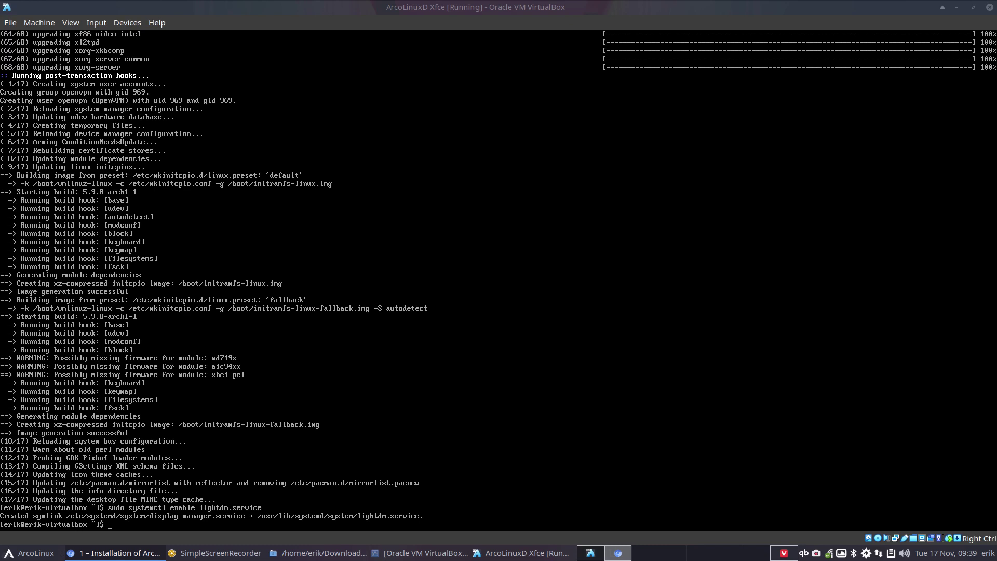
key(alt+Tab)
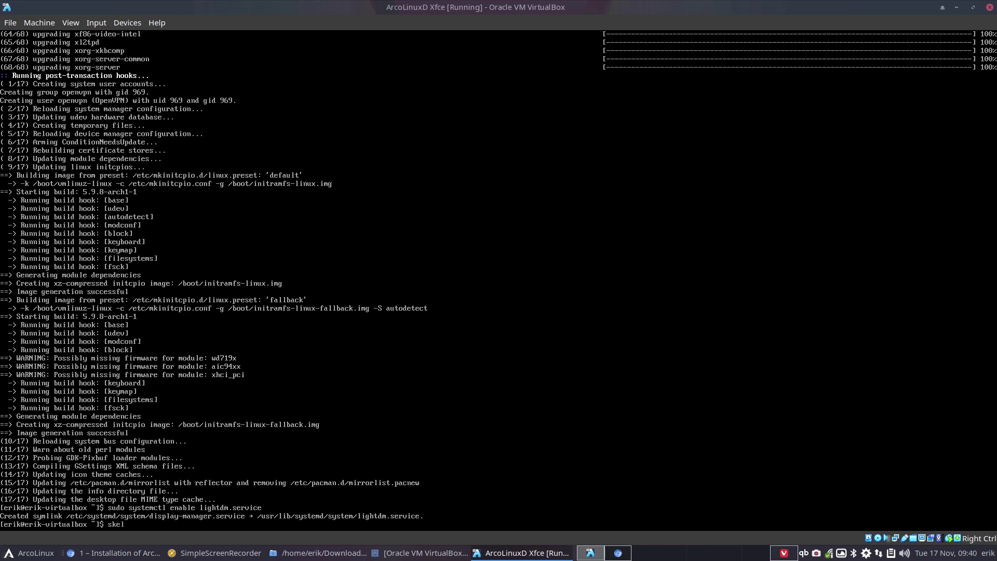
text(alais)
key(BackSpace)
text(skel)
key(Return)
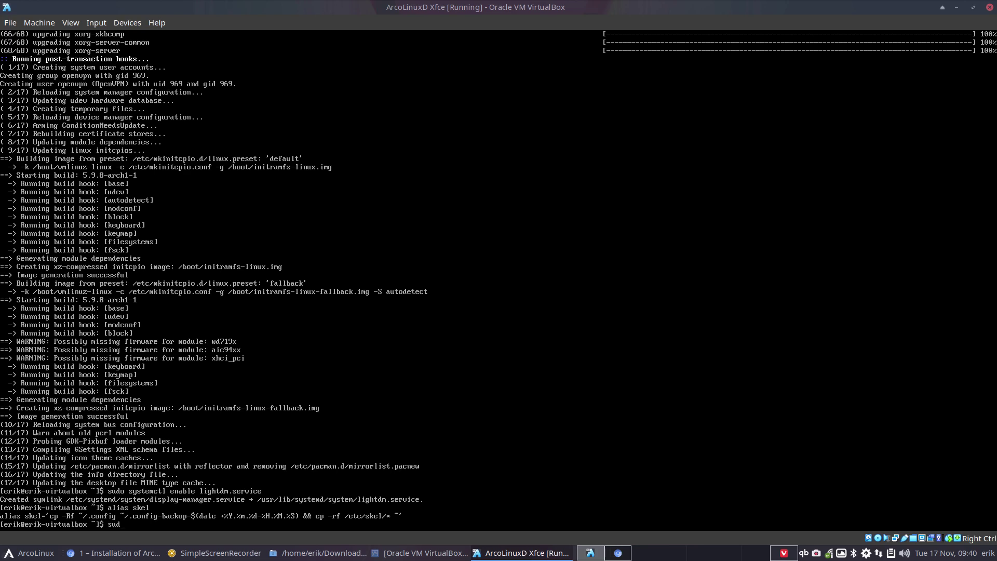
Step: Restart the installed system from the console with the reboot command
text(o reboot)
key(BackSpace)
key(BackSpace)
key(BackSpace)
key(BackSpace)
key(BackSpace)
key(BackSpace)
key(BackSpace)
key(BackSpace)
key(BackSpace)
key(BackSpace)
key(BackSpace)
text(reboot)
key(Return)
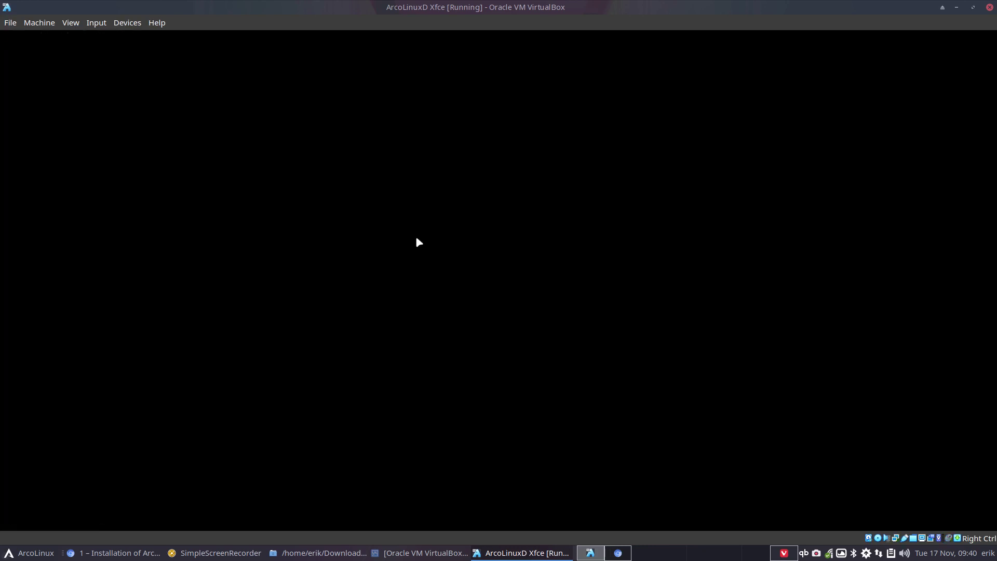
Step: Show the virtual machine full screen and select Boot existing OS in the ArcoLinuxD boot menu
key(Control_R+f)
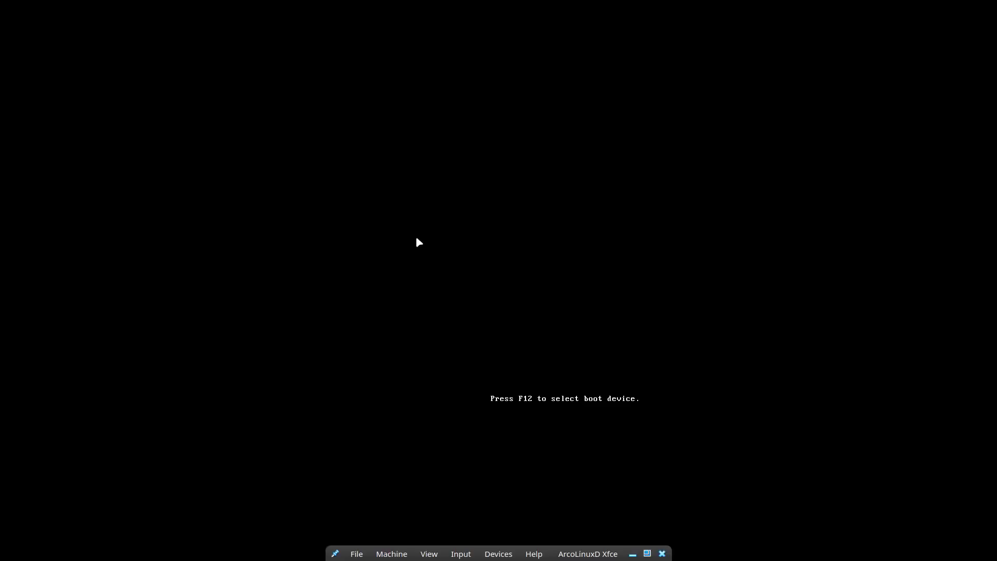
key(Down)
key(Down)
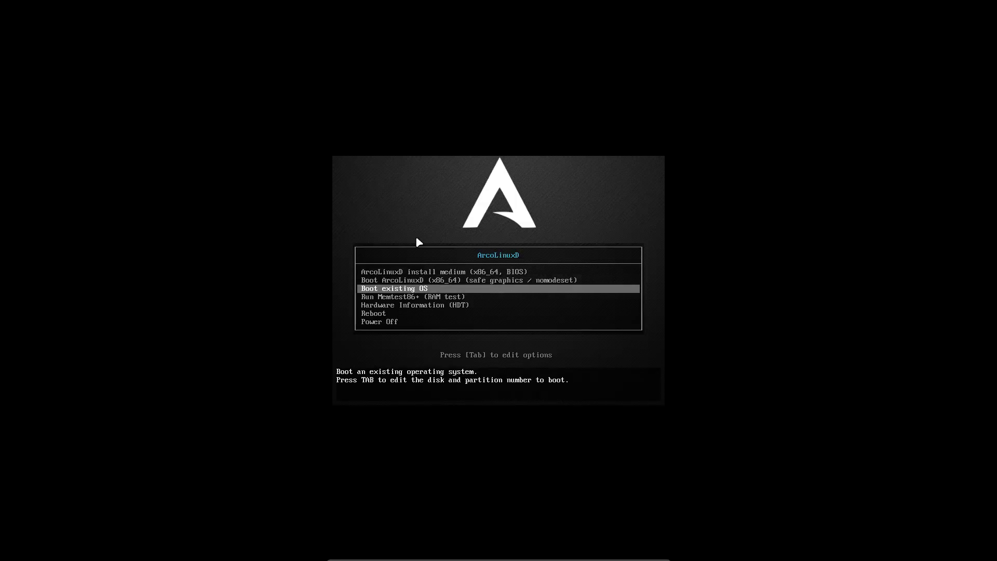
key(Return)
key(Return)
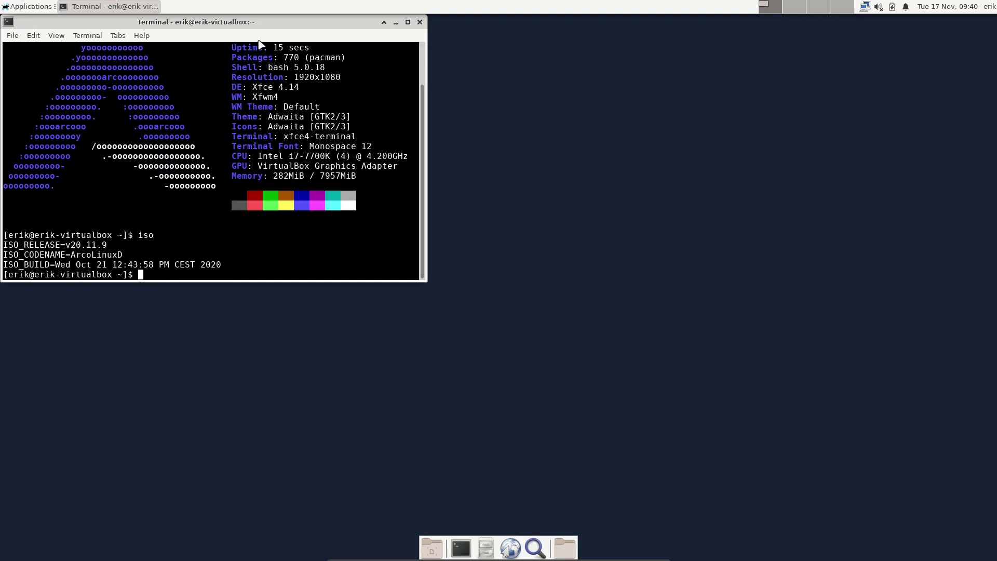
Step: Move the terminal to the middle of the desktop and list the completions for sudo pacman -S arcolinux
drag(233, 26, 688, 127)
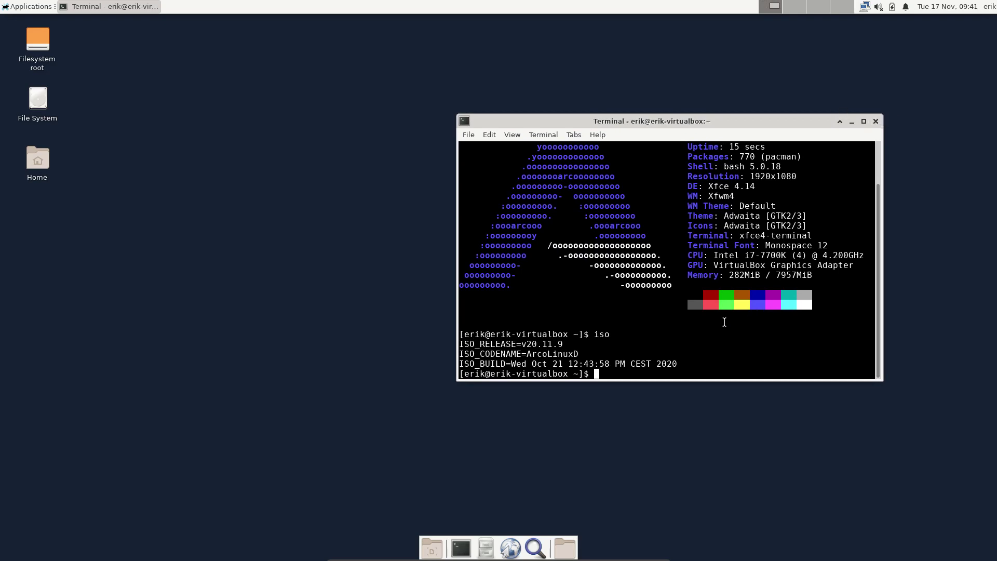
text(sudo pacman -S arcolinux)
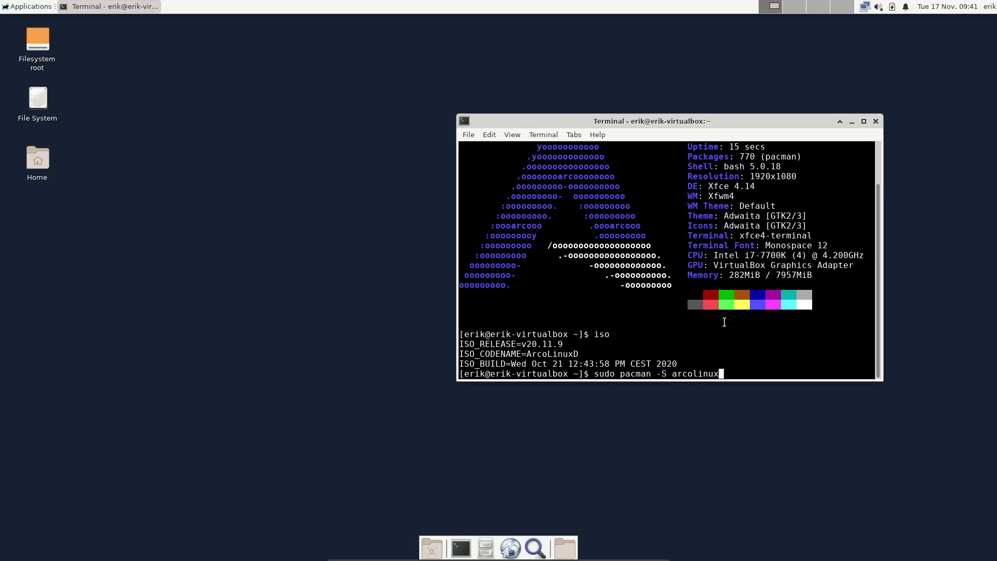
key(Tab)
key(Tab)
key(y)
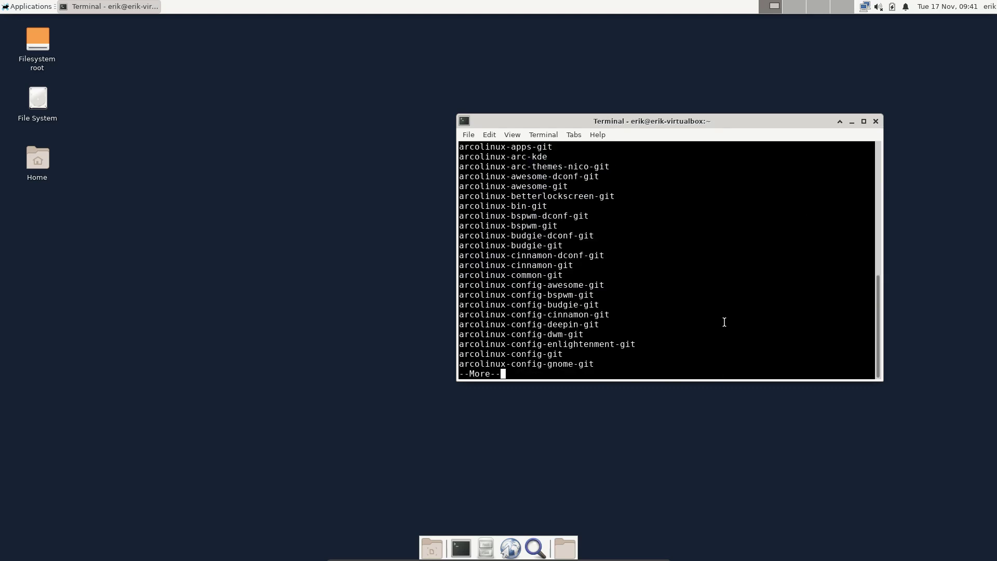
scroll(837, 220, up, 10)
scroll(836, 220, down, 5)
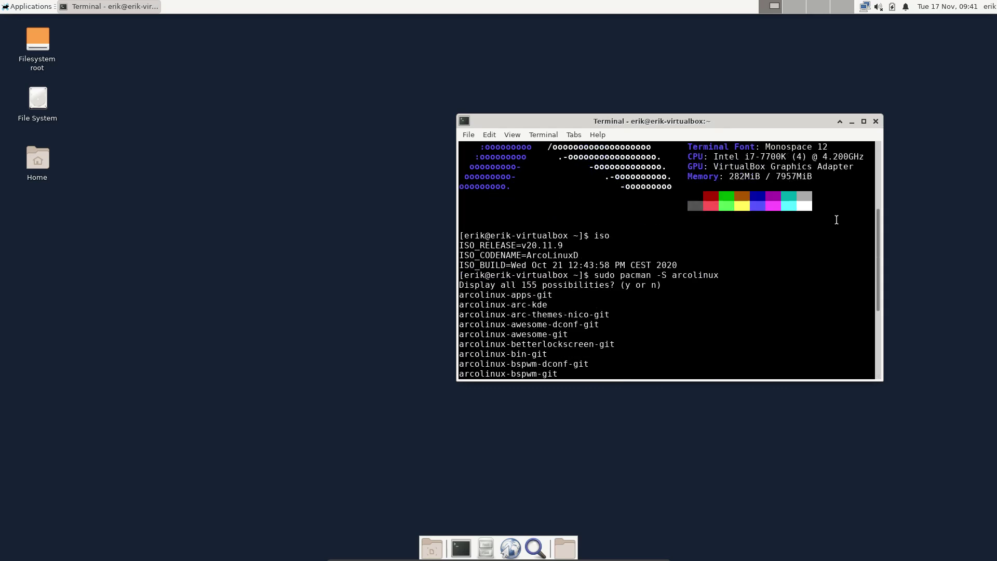
Step: Maximize the terminal, page through all completions for sudo pacman -S arcolinux and clear the unrun command from the prompt
click(863, 122)
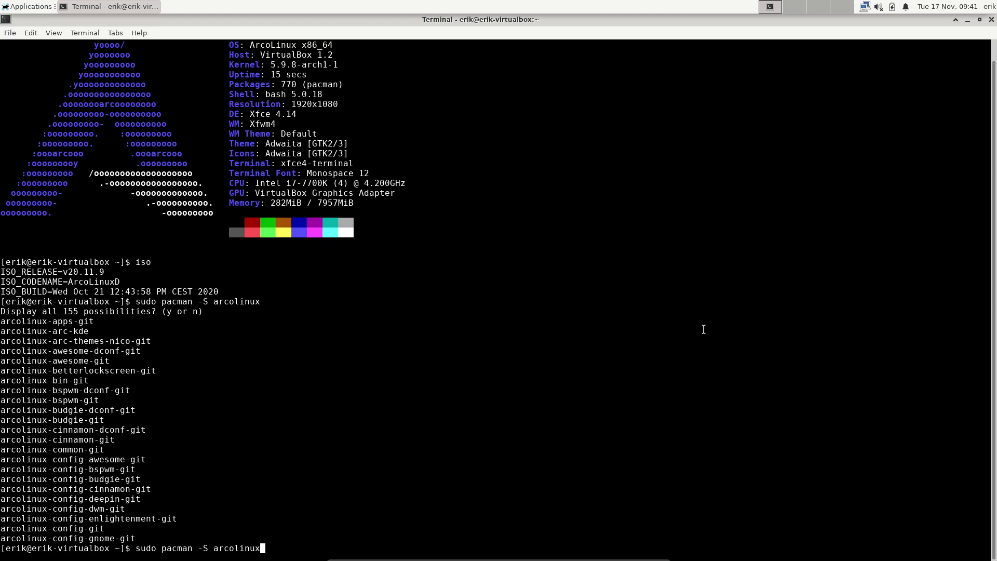
key(Tab)
key(Tab)
key(y)
key(Return)
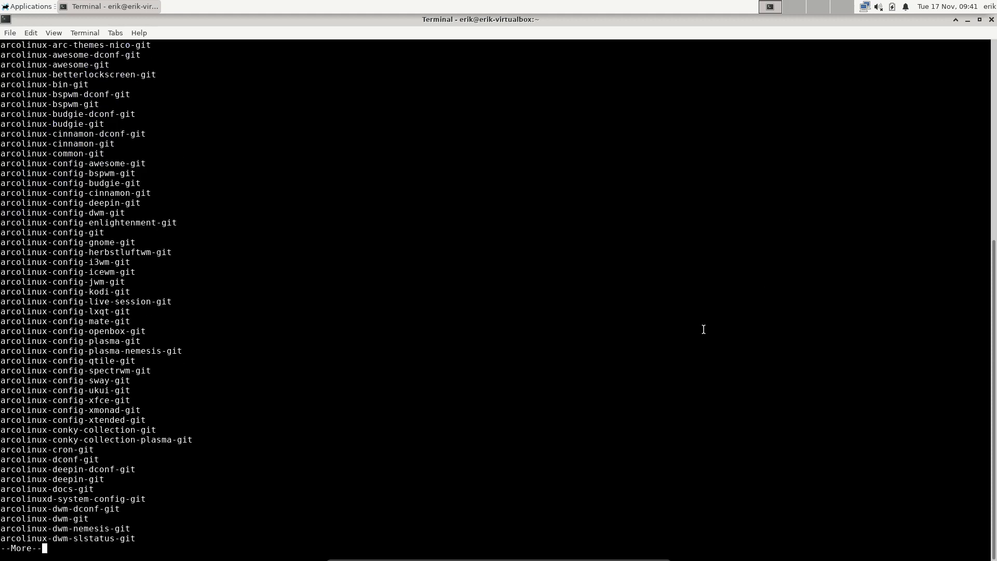
key(space)
key(space)
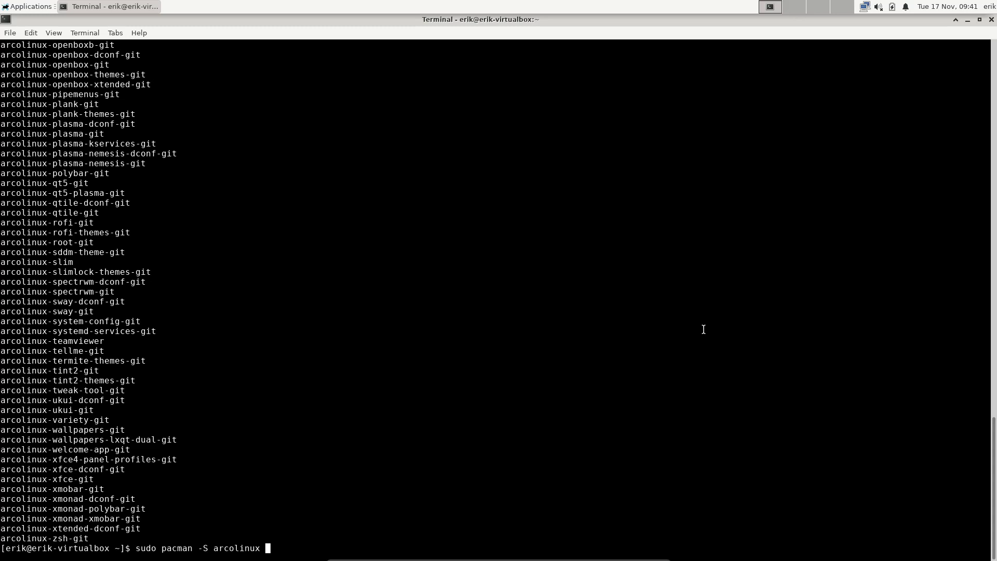
key(BackSpace)
key(BackSpace)
key(BackSpace)
key(BackSpace)
key(BackSpace)
key(BackSpace)
key(BackSpace)
key(BackSpace)
key(BackSpace)
key(BackSpace)
key(BackSpace)
key(BackSpace)
key(BackSpace)
key(BackSpace)
key(BackSpace)
key(BackSpace)
key(BackSpace)
key(BackSpace)
key(BackSpace)
key(BackSpace)
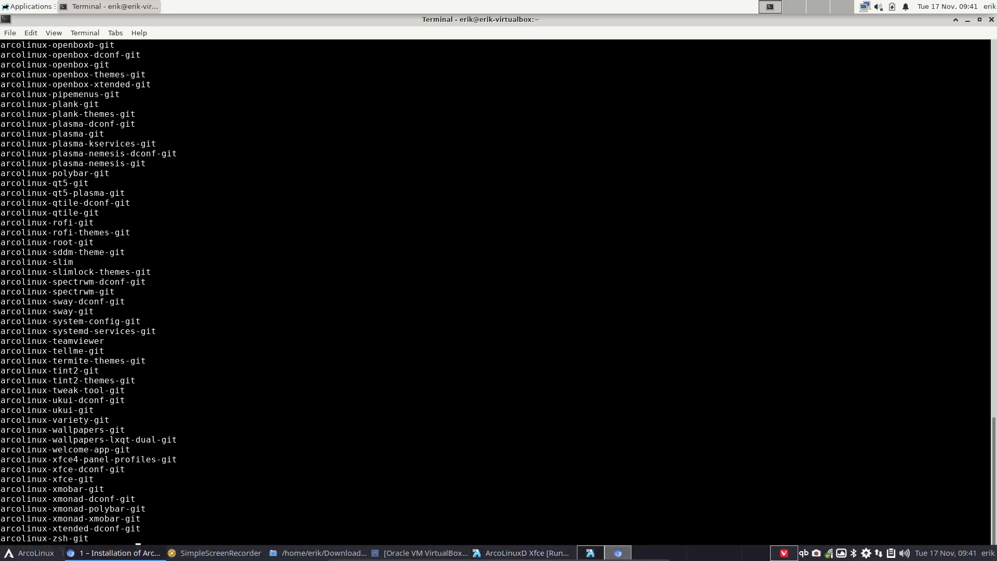
click(138, 551)
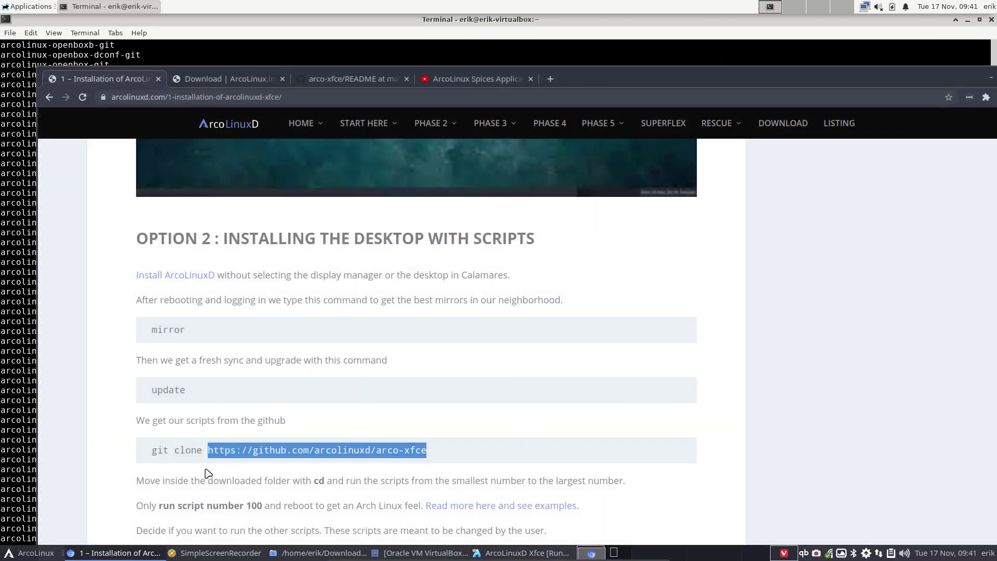
click(195, 450)
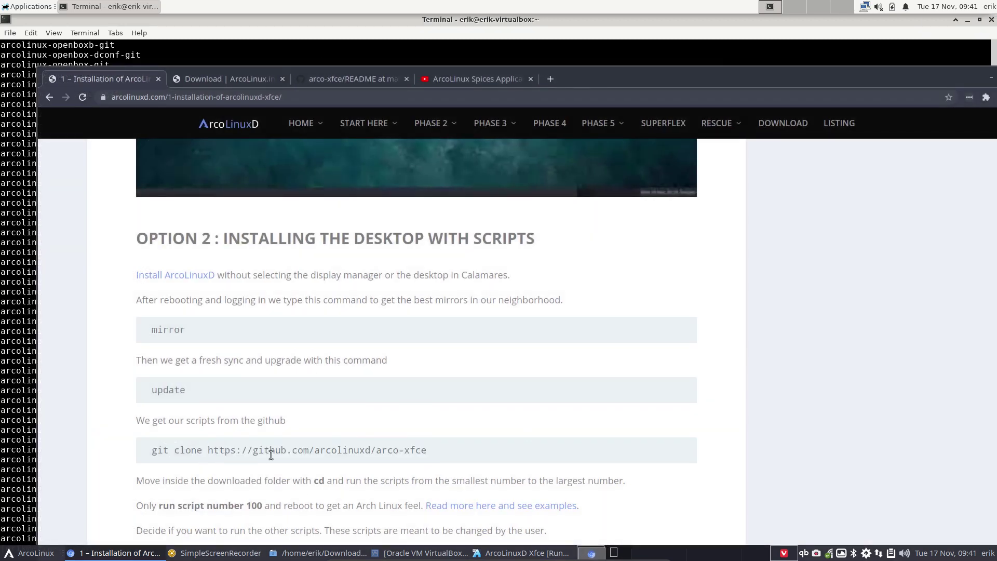
drag(436, 453, 152, 450)
key(ctrl+c)
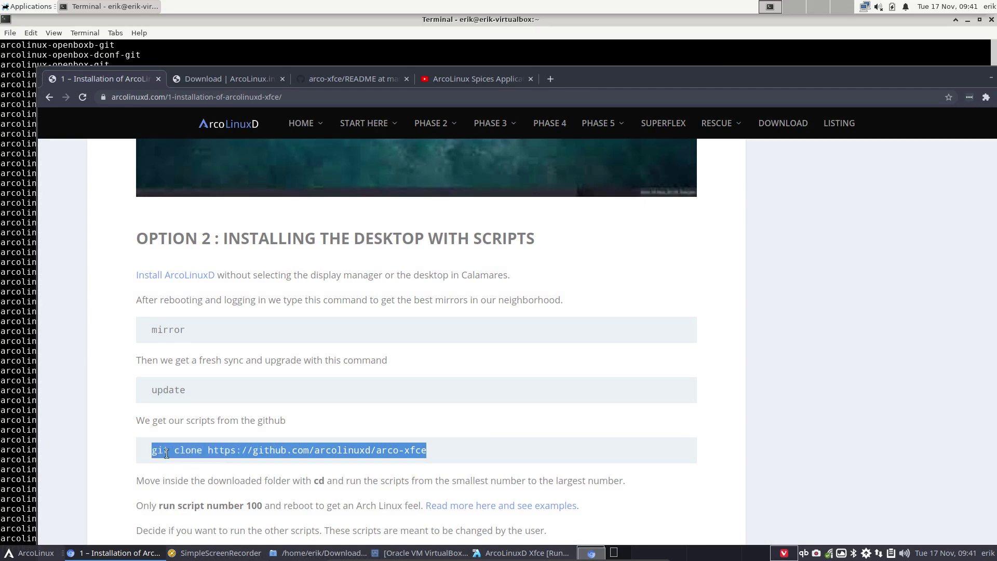
click(482, 46)
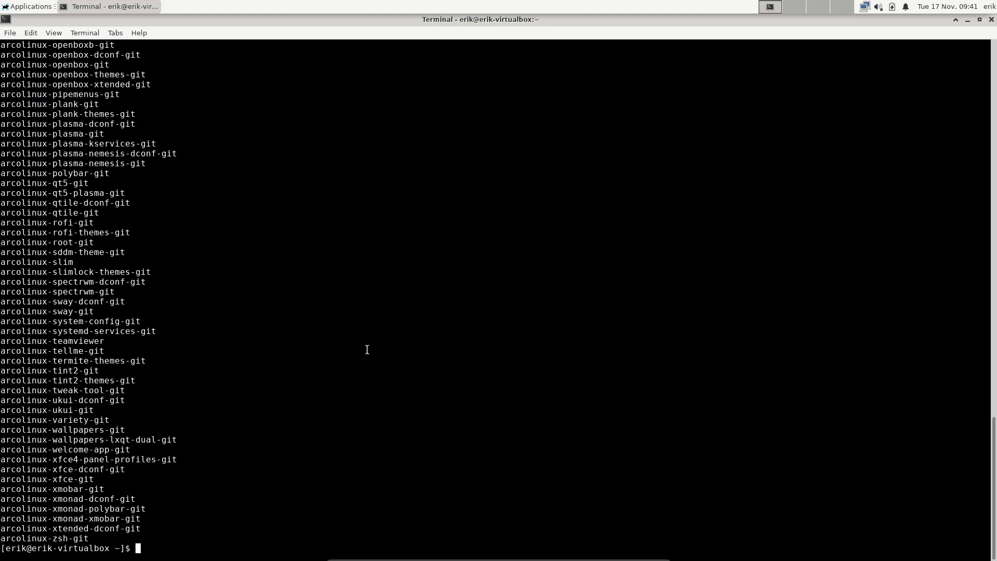
key(ctrl+shift+v)
key(Return)
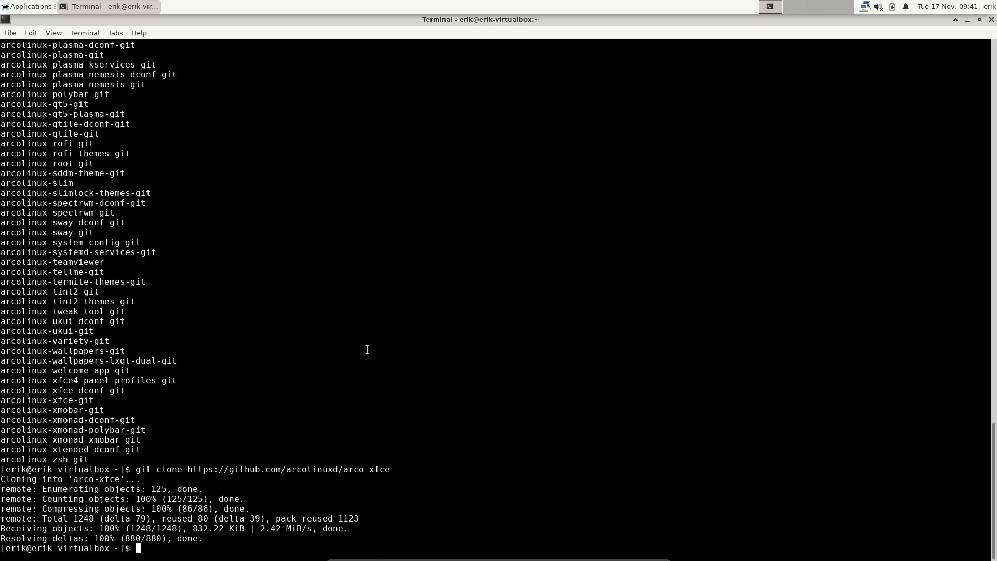
Step: Go into the arco-xfce folder and list its contents with ls
text(cd arco-xfce/)
key(Return)
text(ls)
key(Return)
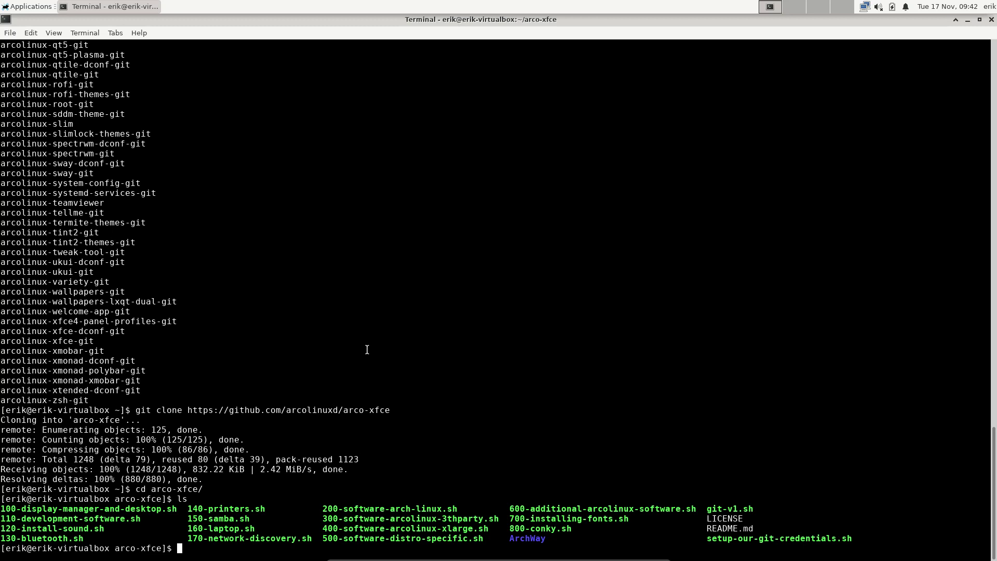
click(23, 6)
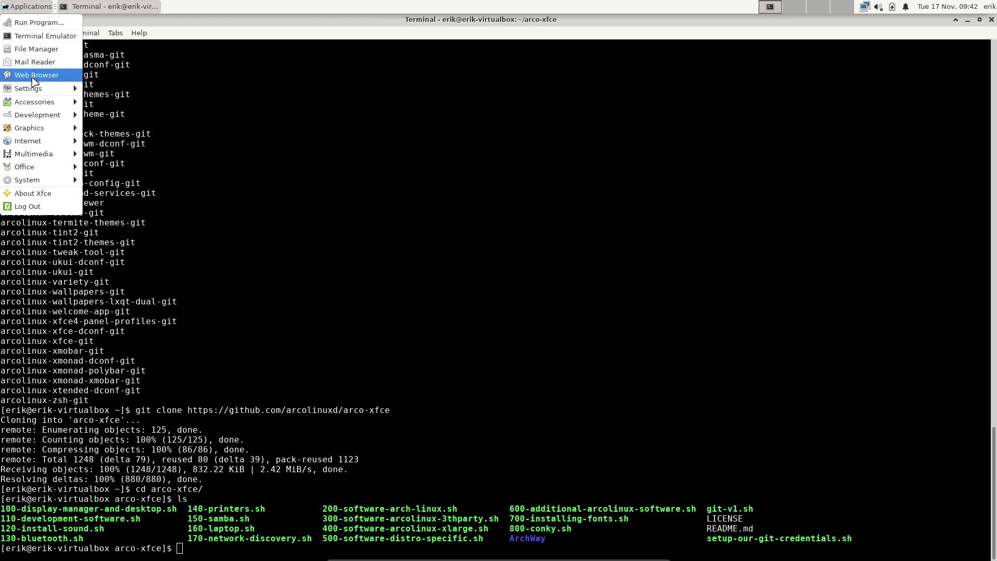
mouse_move(37, 93)
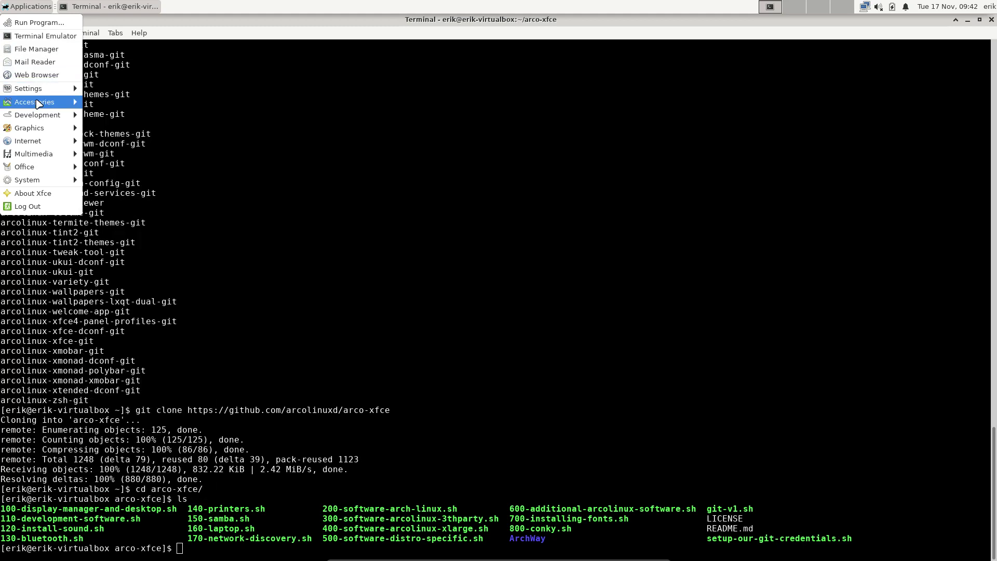
click(878, 80)
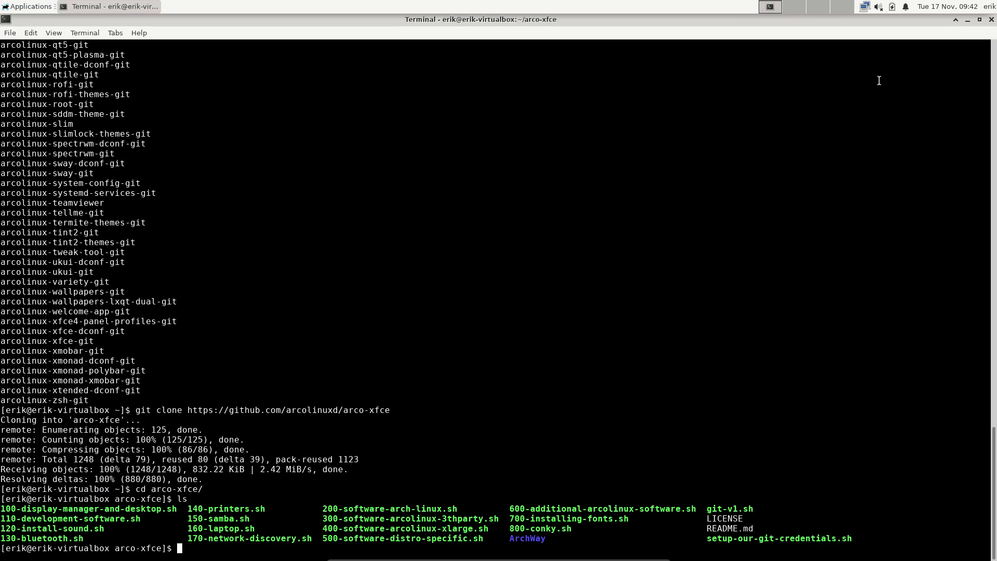
Step: Replace the terminal with a fresh one and install Firefox with sudo pacman -S firefox, entering the sudo password and accepting the installation
click(992, 19)
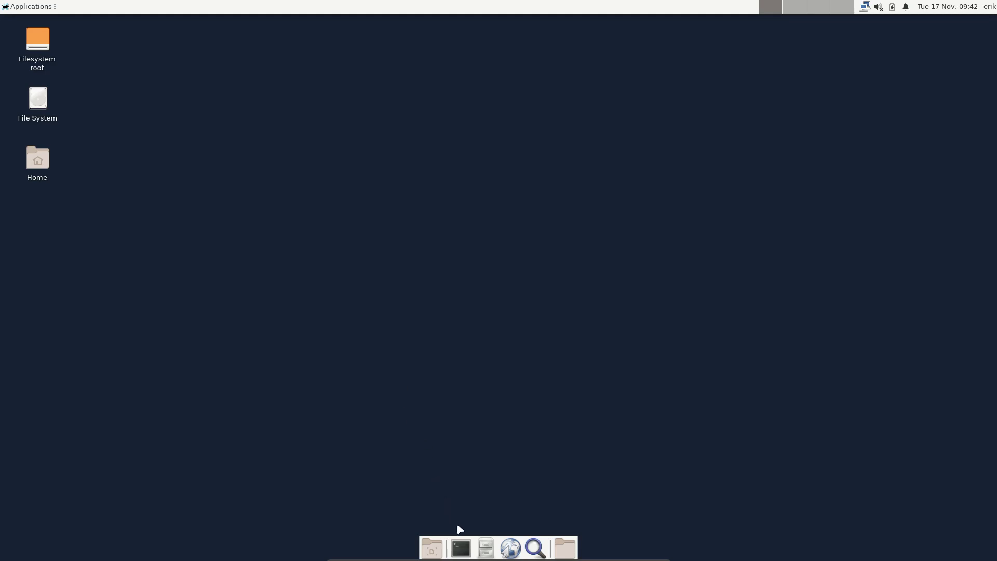
click(460, 548)
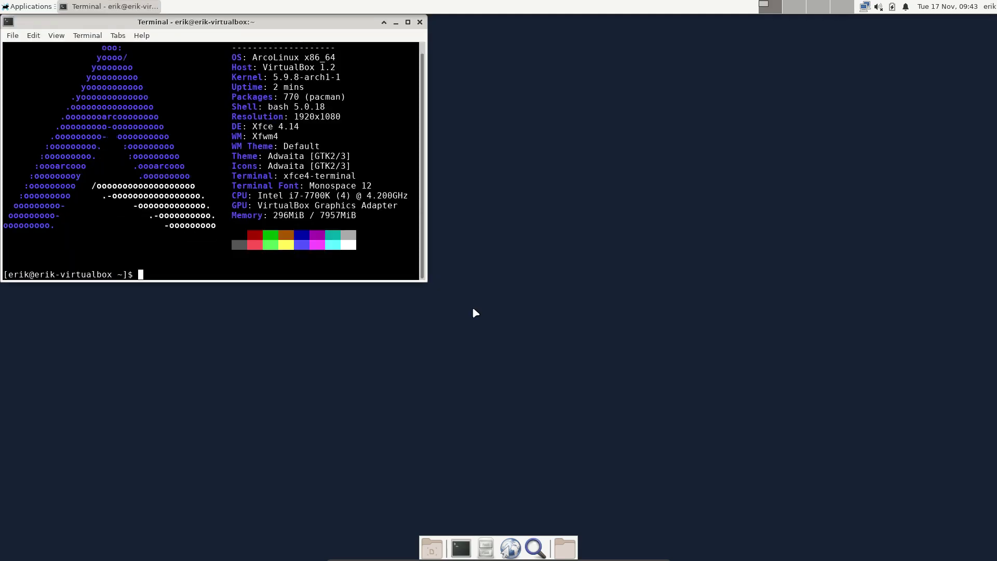
text(sudo pacman -S firefox)
key(Return)
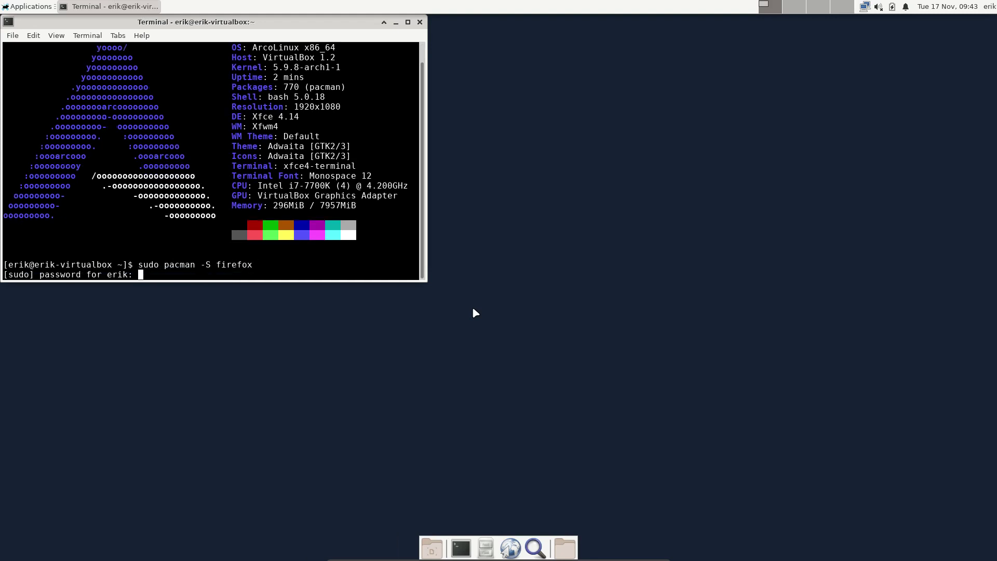
key(Return)
key(Return)
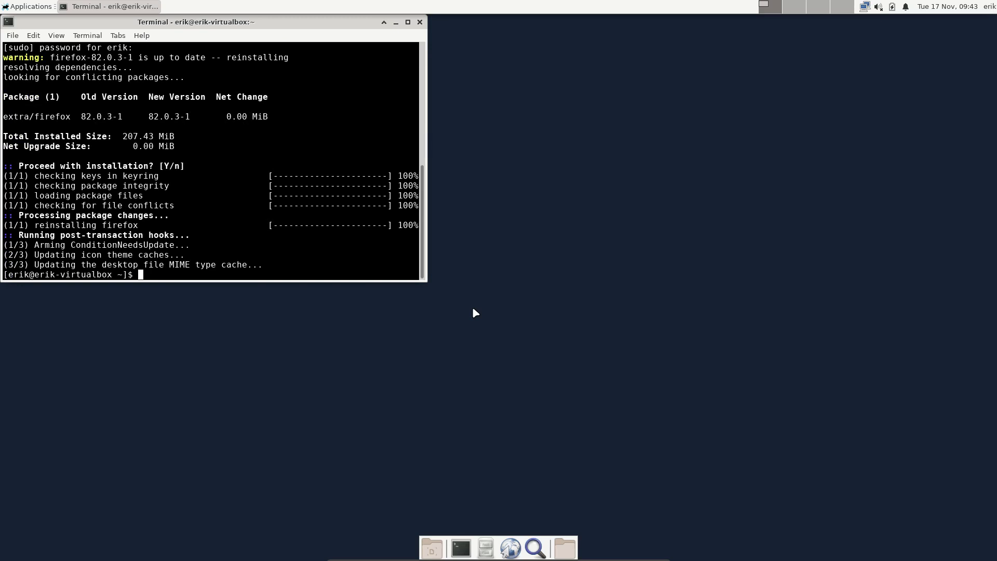
Step: Install Vivaldi with sudo pacman -S vivaldi and highlight the community/vivaldi package name in the output
text(sudo pacman -S vivaldi)
key(Return)
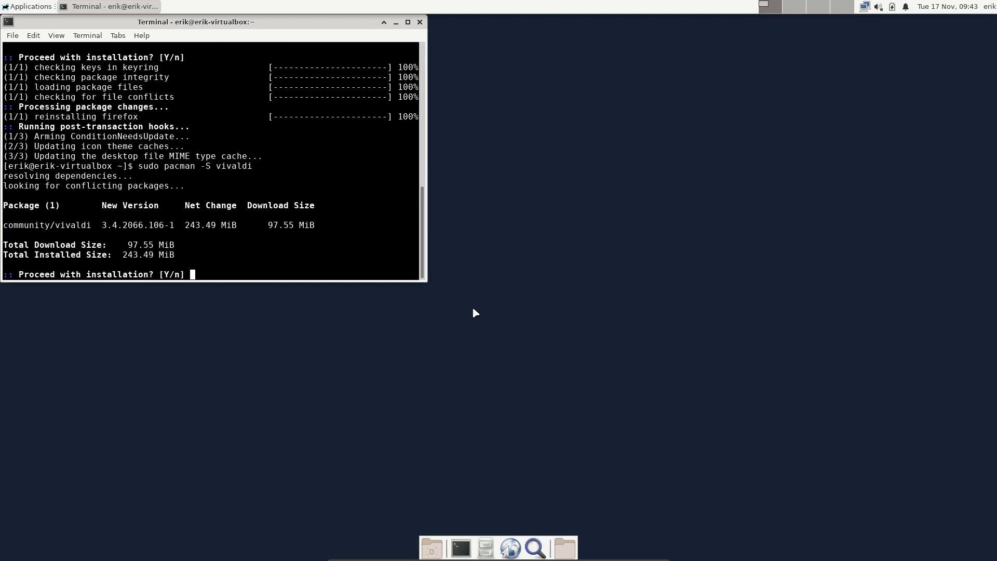
key(Return)
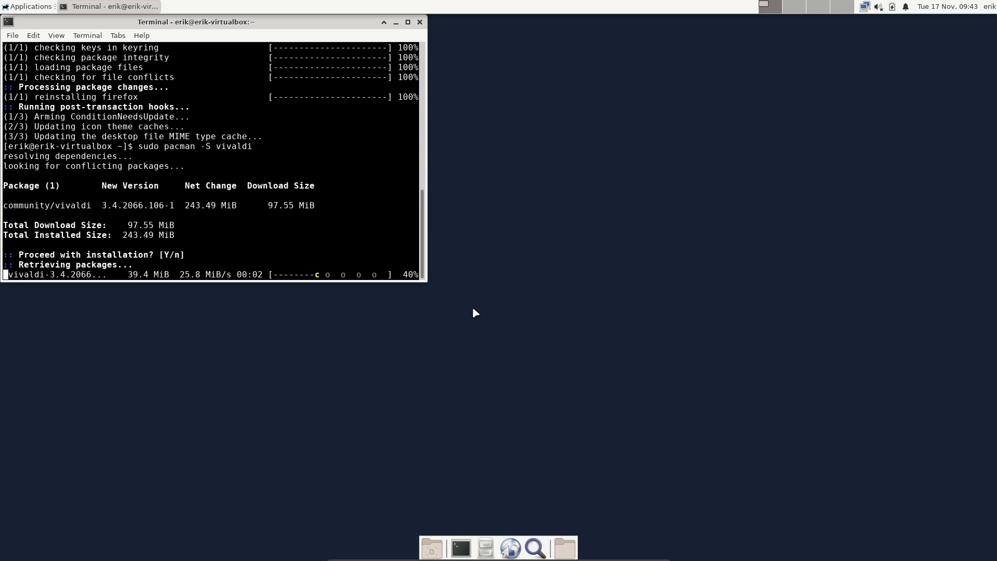
drag(91, 207, 4, 206)
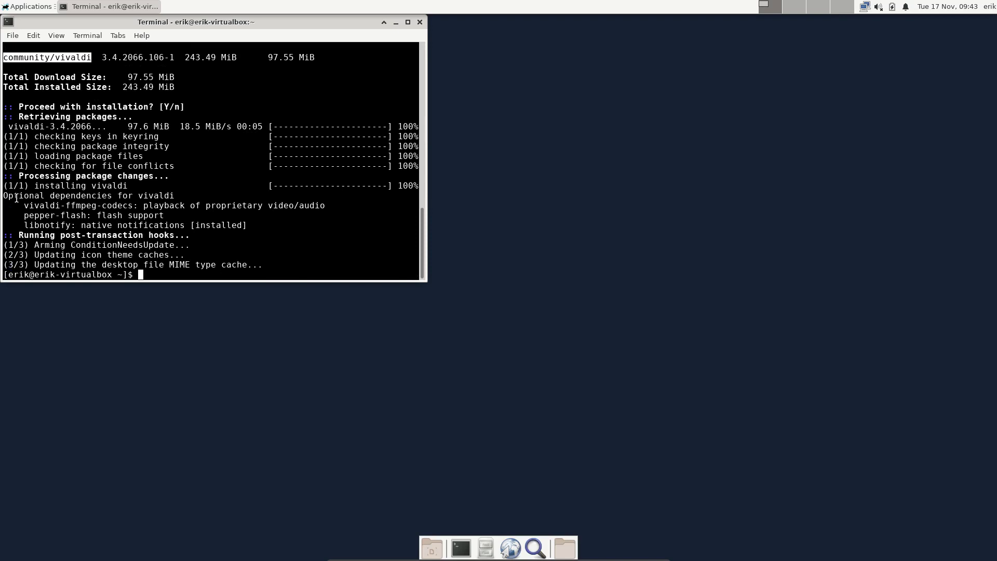
Step: Launch Vivaldi from the installed Internet applications and dismiss its media support notice
click(10, 7)
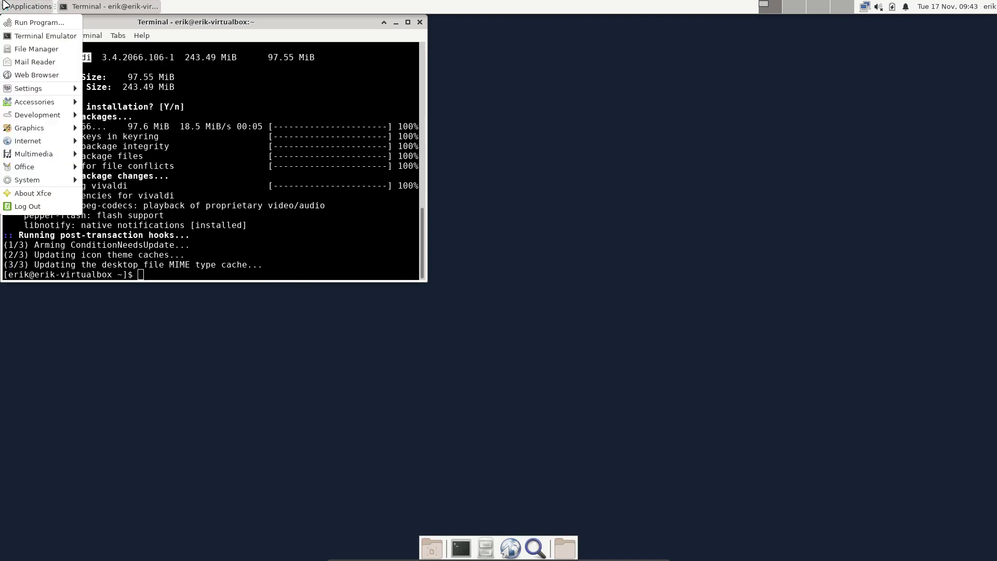
mouse_move(46, 140)
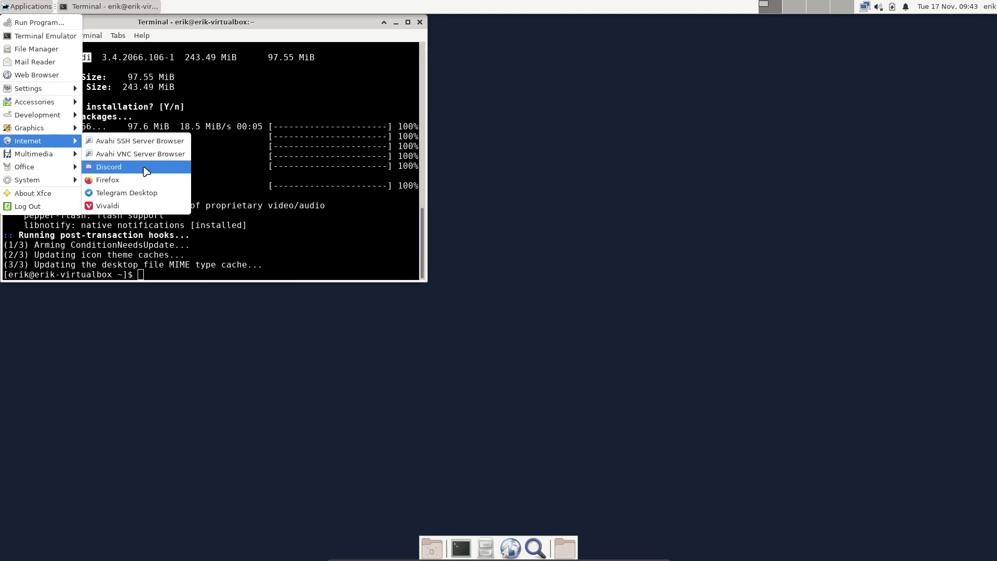
click(146, 207)
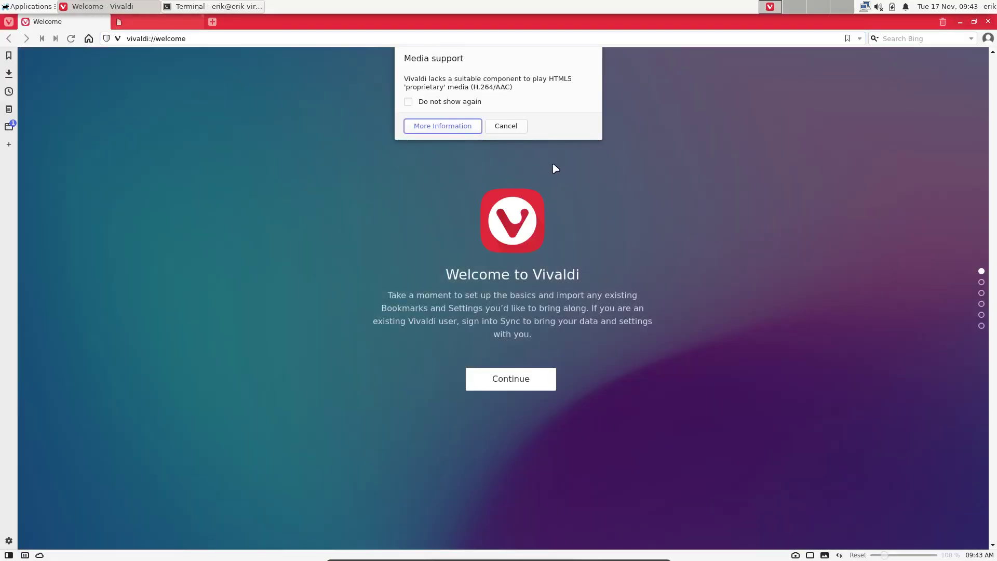
click(519, 130)
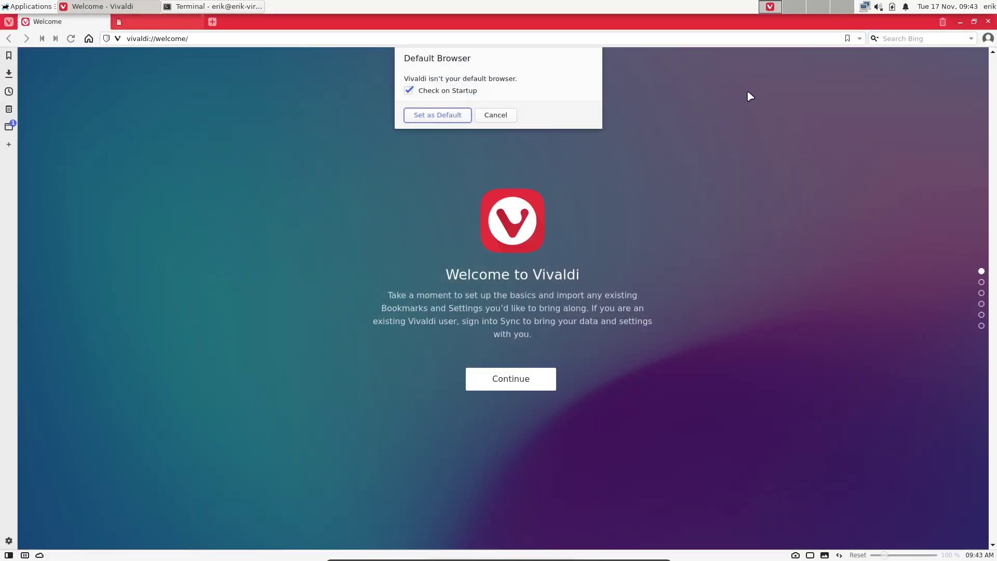
Step: Exit Vivaldi, confirming the exit, and close the terminal window
click(988, 22)
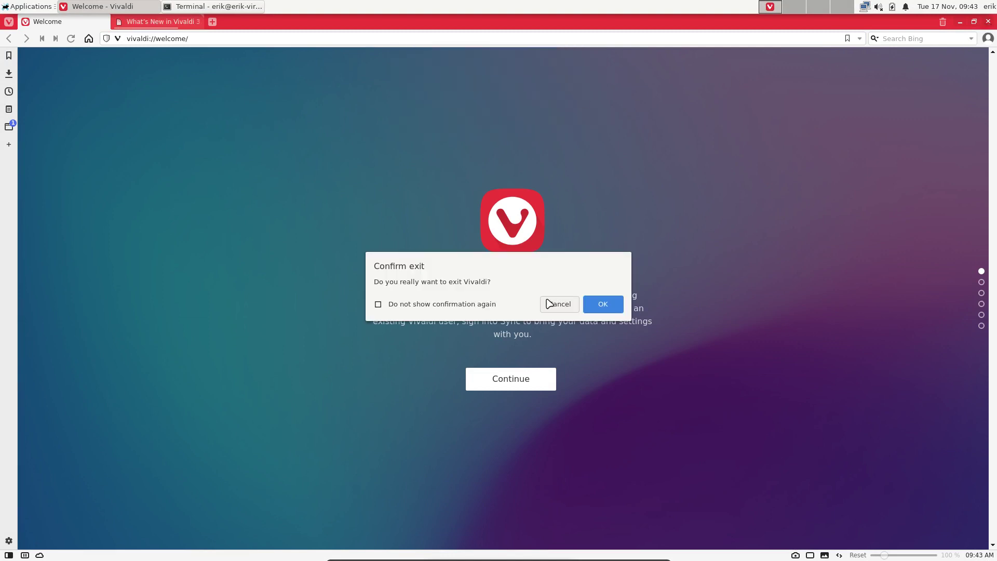
click(586, 309)
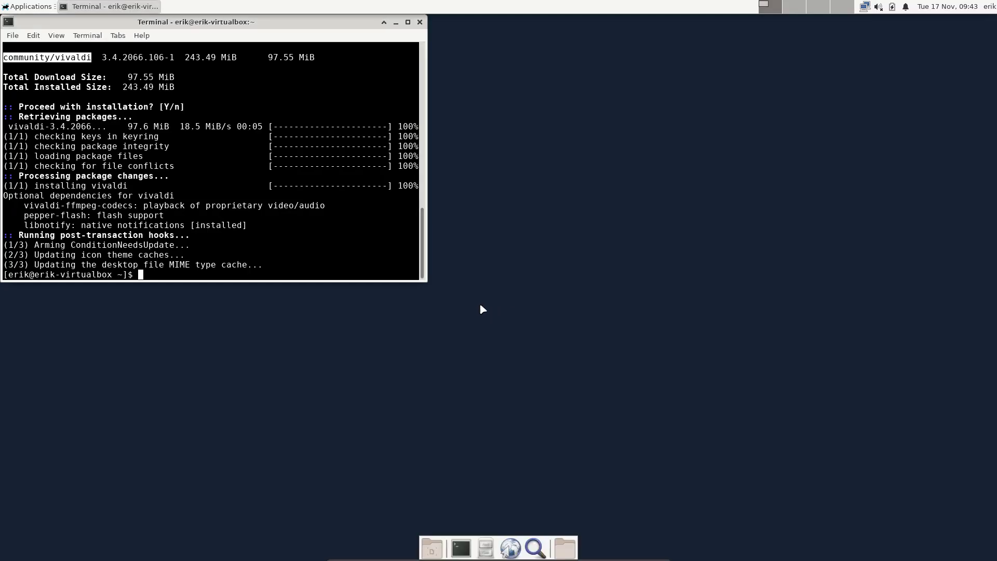
click(419, 23)
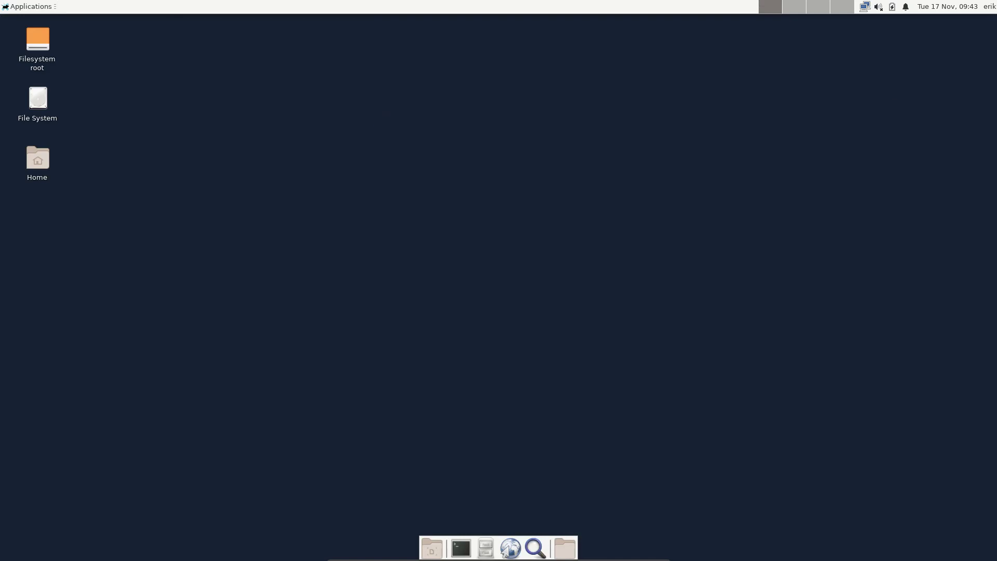
Step: Switch to the host browser and review the Xfce installation page's post-install commands and the scripts option
click(590, 553)
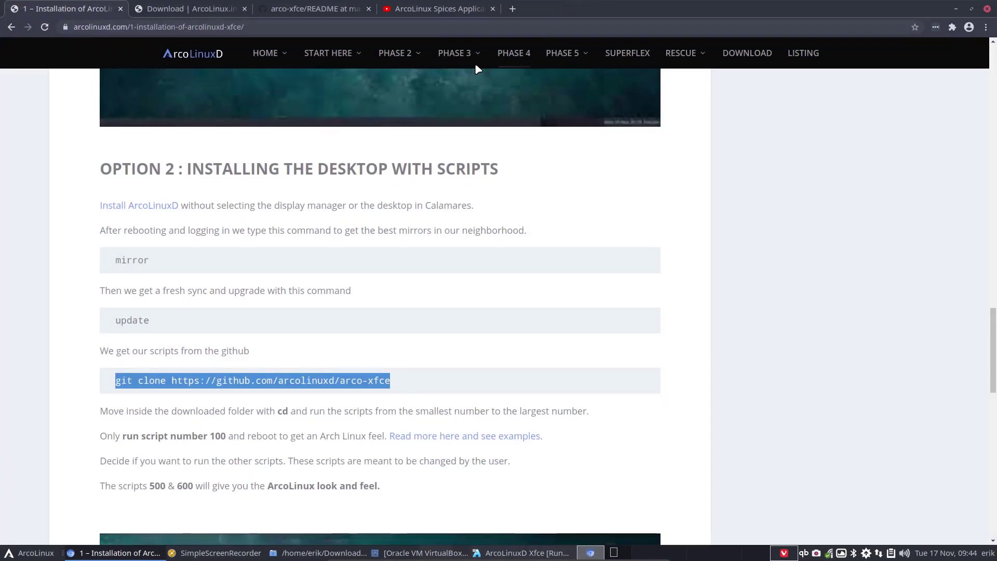
scroll(76, 297, up, 10)
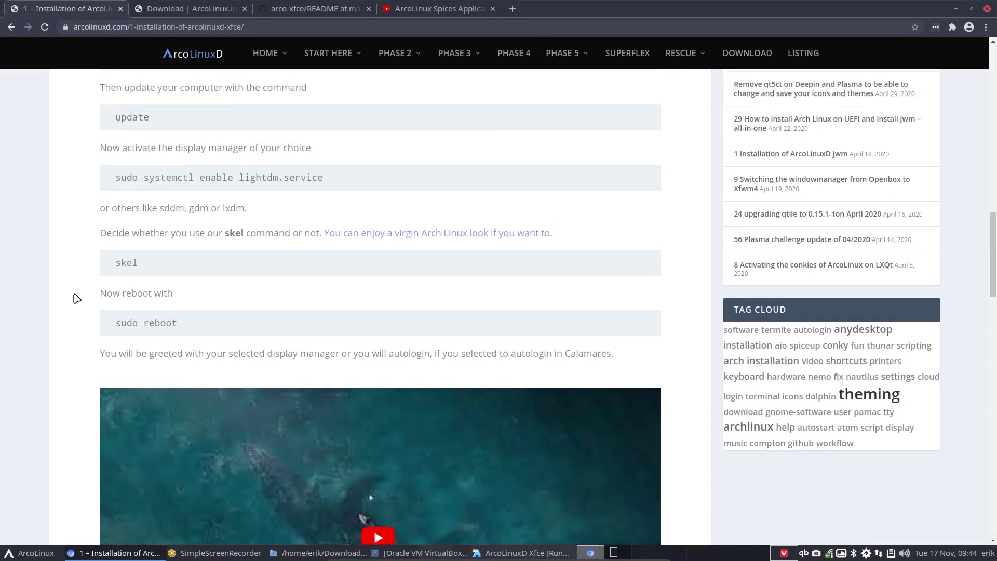
scroll(77, 298, up, 1)
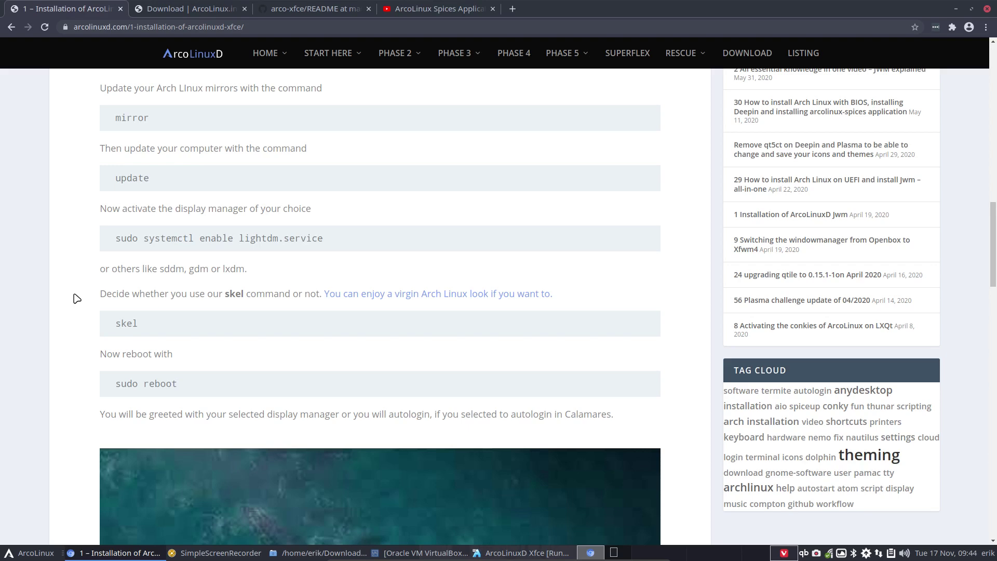
scroll(77, 298, down, 9)
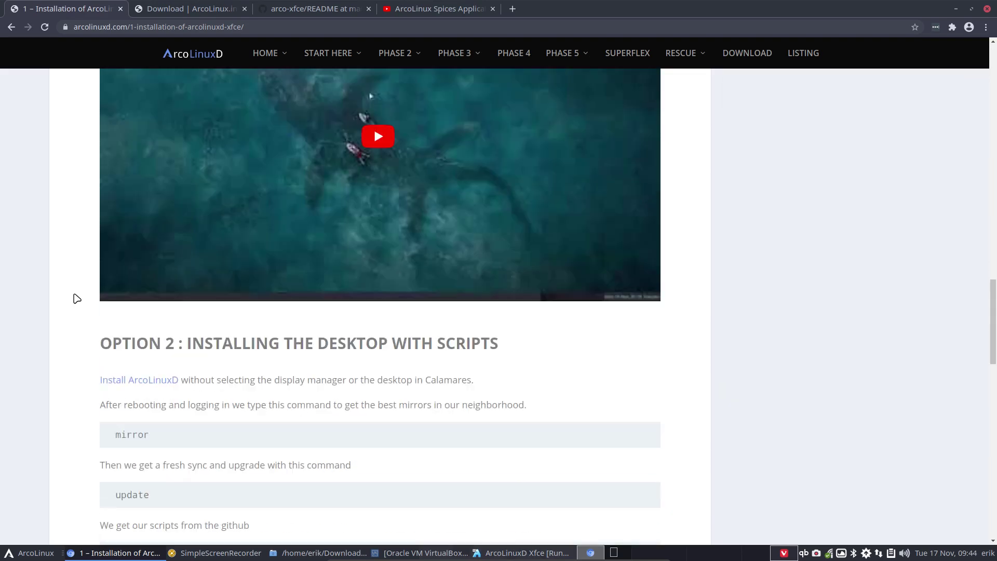
Step: Review the Xfce installation page's scripts option with its arco-xfce clone command, and the ArcoLinuxB and Tweak Tool options
scroll(77, 298, down, 3)
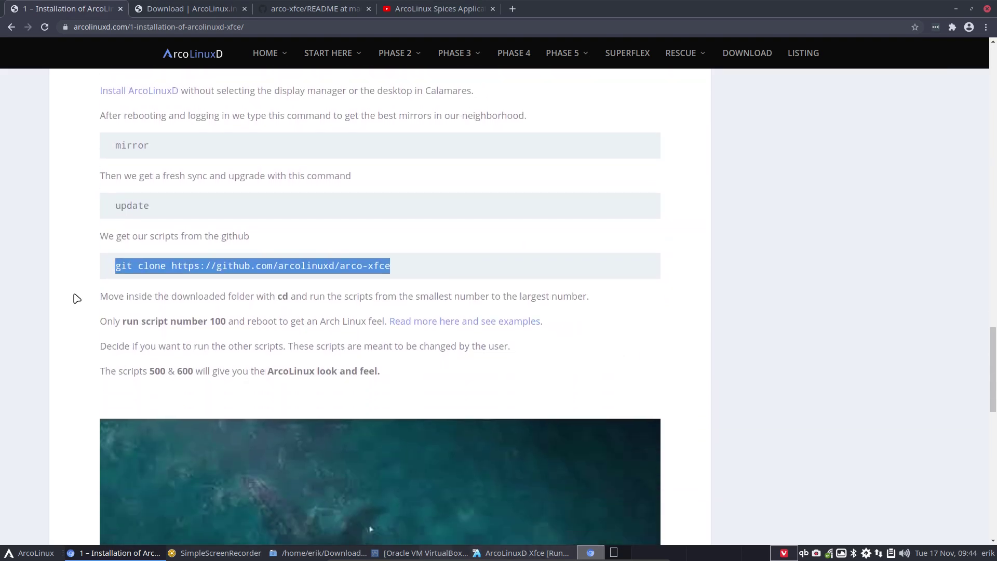
click(336, 263)
scroll(327, 280, up, 7)
scroll(324, 278, down, 7)
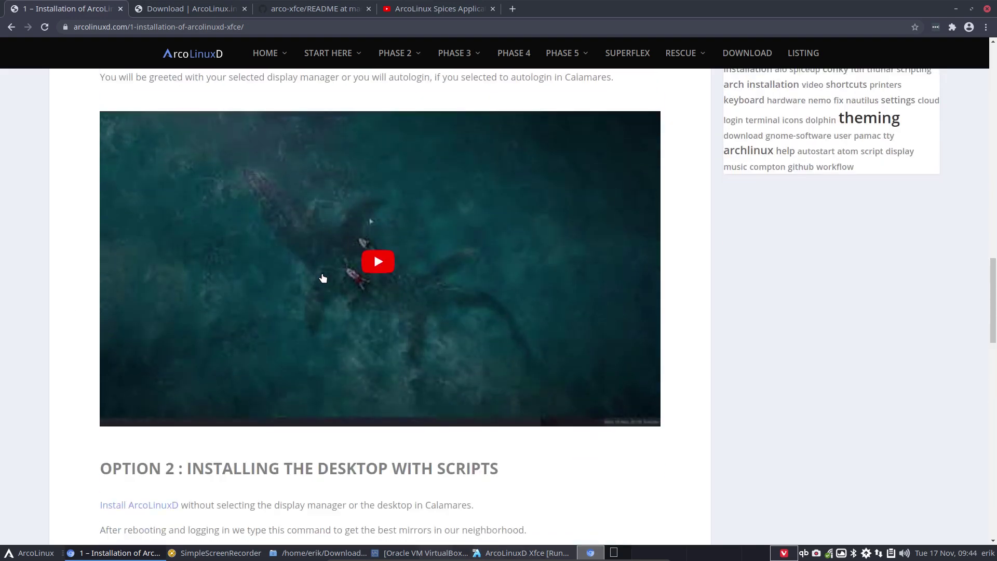
scroll(287, 378, down, 2)
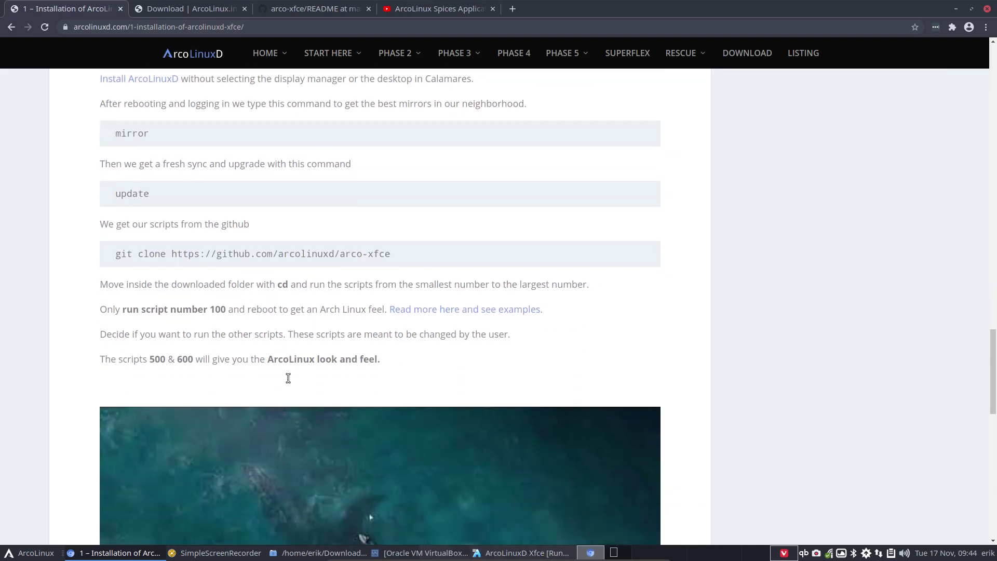
scroll(289, 381, down, 7)
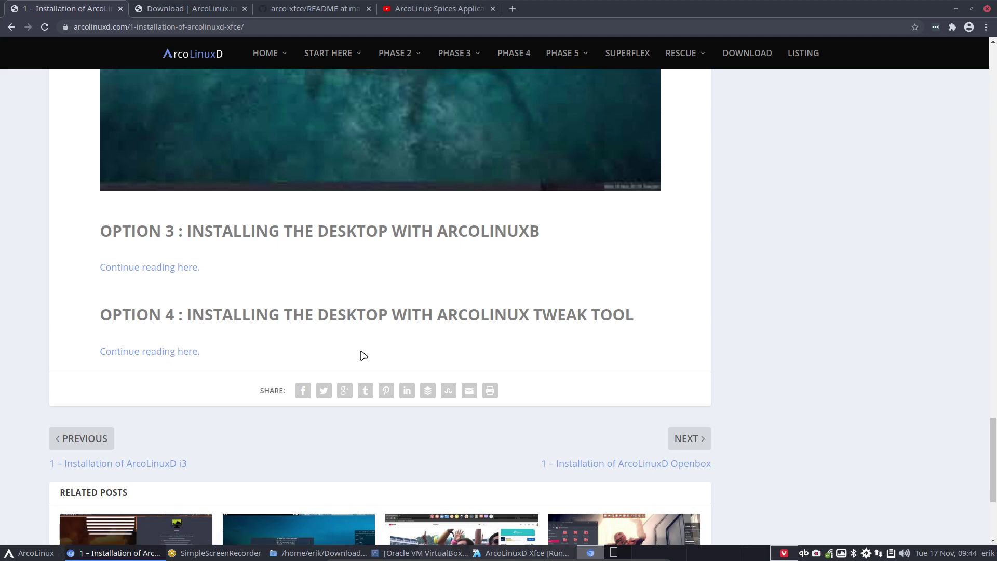
Step: Switch to the virtual machine and run sudo pacman -S arcolinux-tweak-tool-git in a new terminal
key(ctrl+alt+Right)
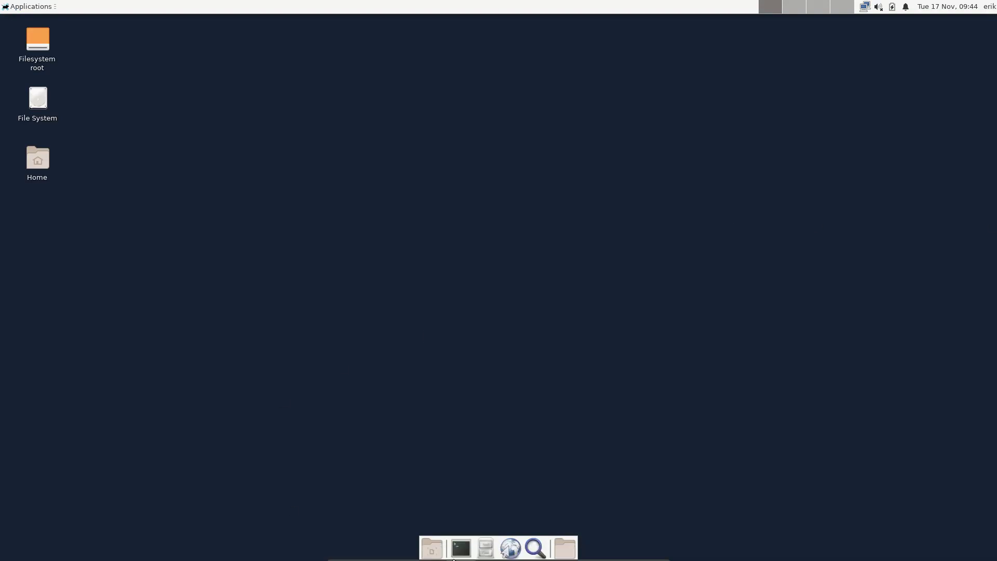
click(460, 548)
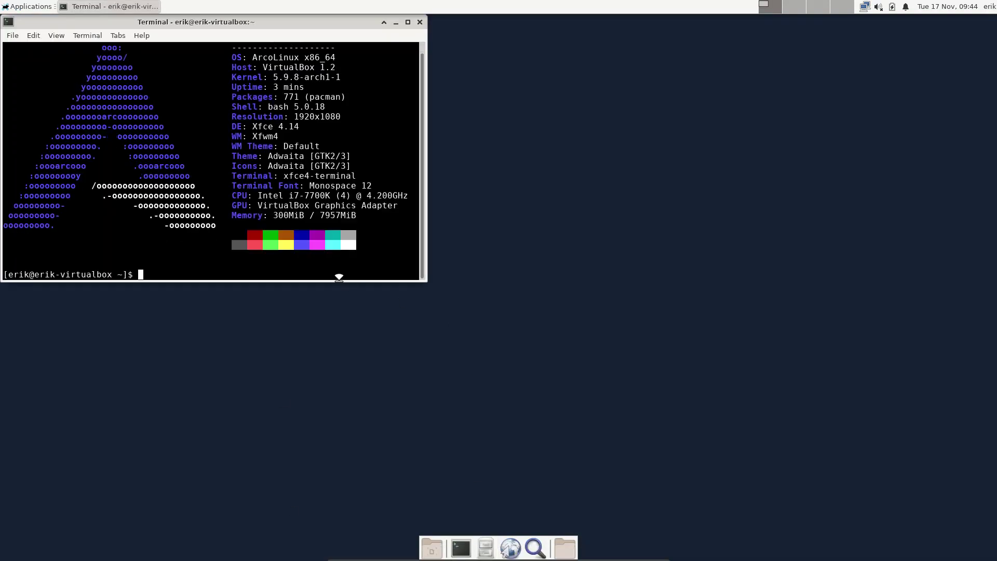
text(sudo)
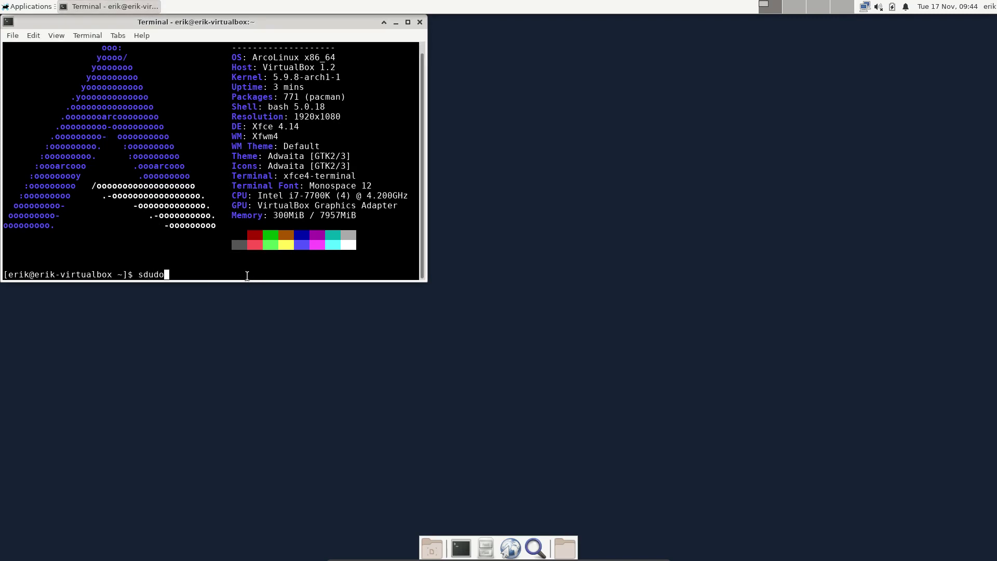
key(BackSpace)
key(BackSpace)
key(BackSpace)
key(BackSpace)
text(uydo)
key(BackSpace)
key(BackSpace)
key(BackSpace)
key(BackSpace)
text(do pacman -S arcolinuxt)
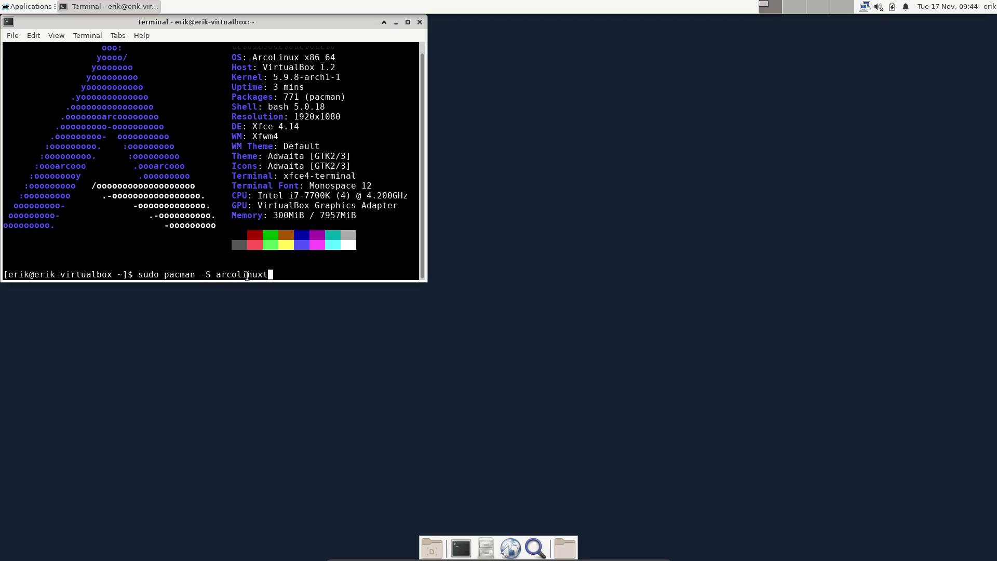
key(BackSpace)
text(-tweak-tool-git)
key(Return)
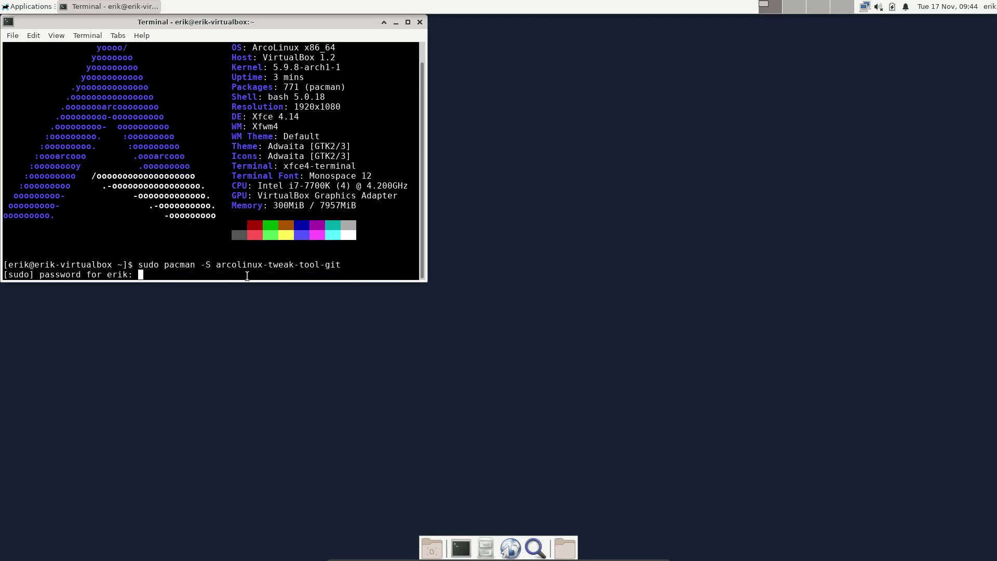
Step: Enter the sudo password, confirm the package installation, and close the terminal window
key(Return)
key(Return)
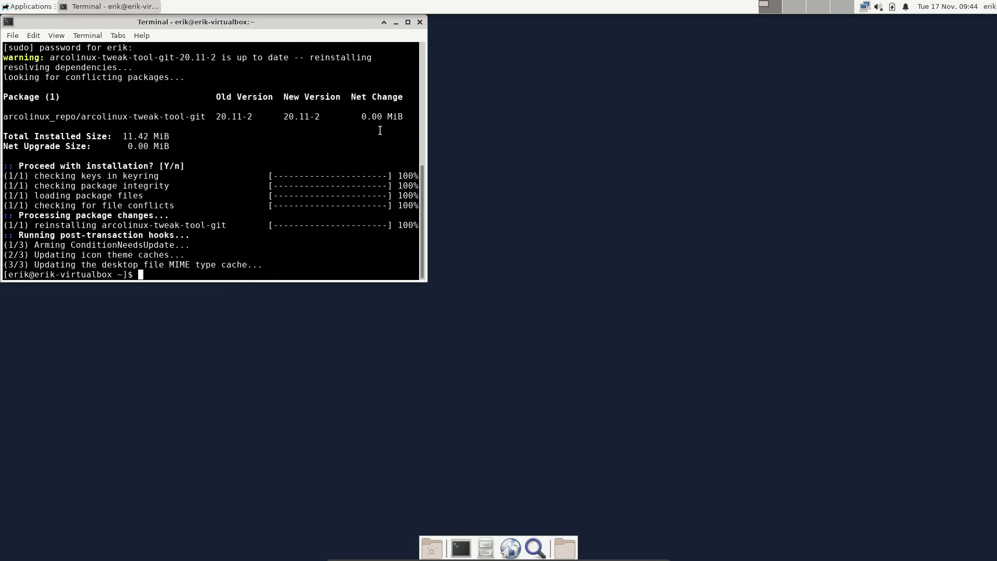
drag(333, 22, 559, 106)
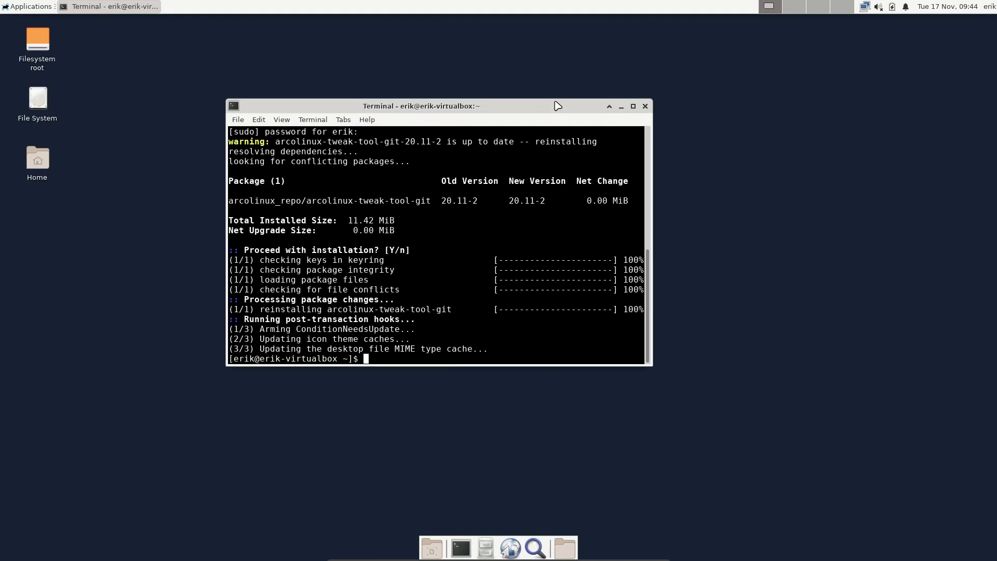
click(645, 107)
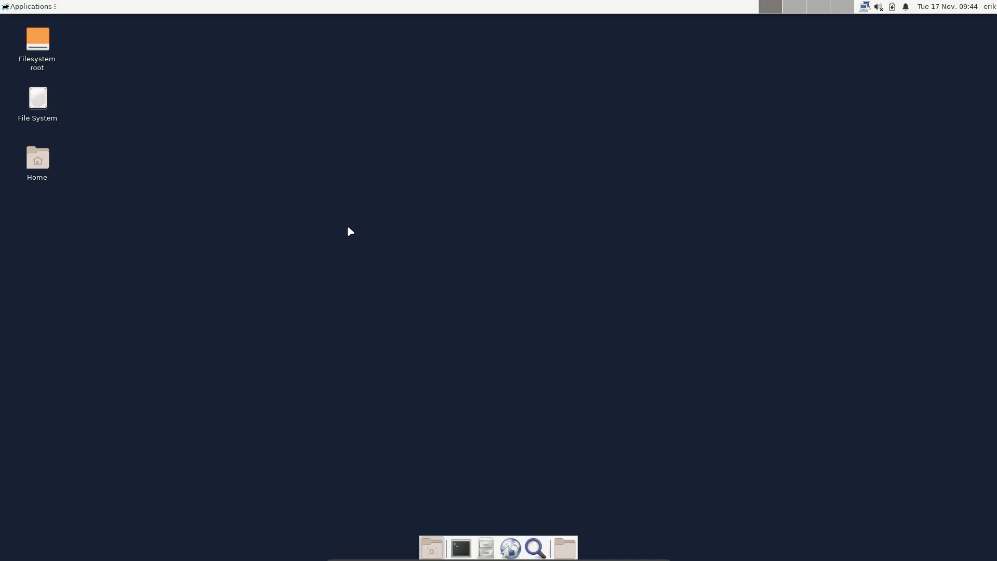
Step: Open the Home folder, examine the file manager's configured custom actions, and close both windows
click(39, 165)
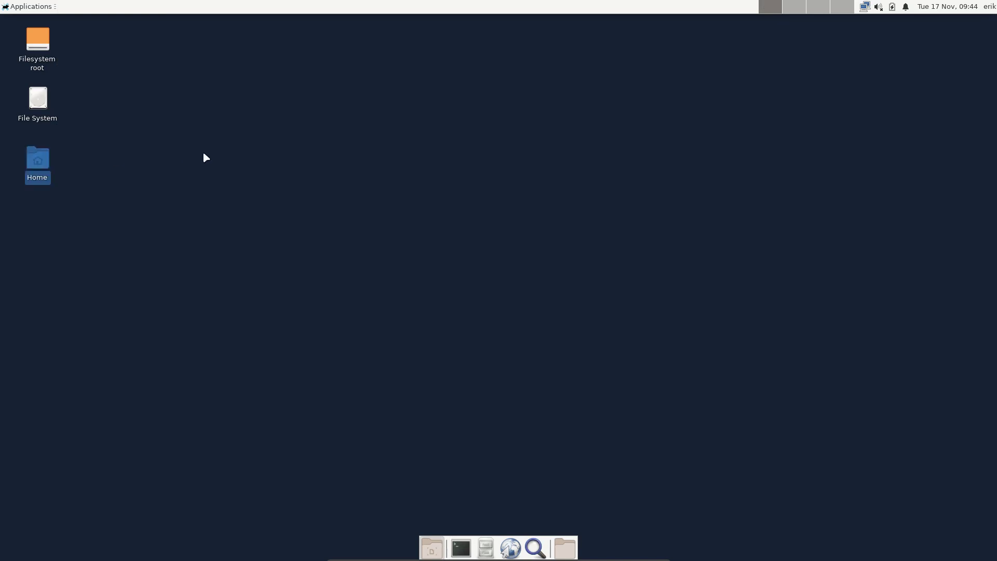
double_click(46, 163)
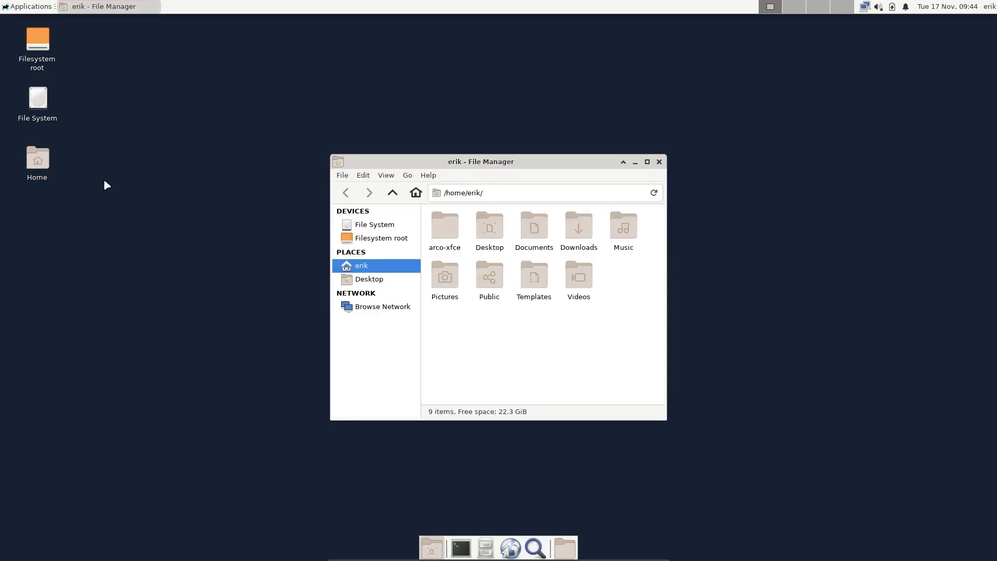
click(363, 176)
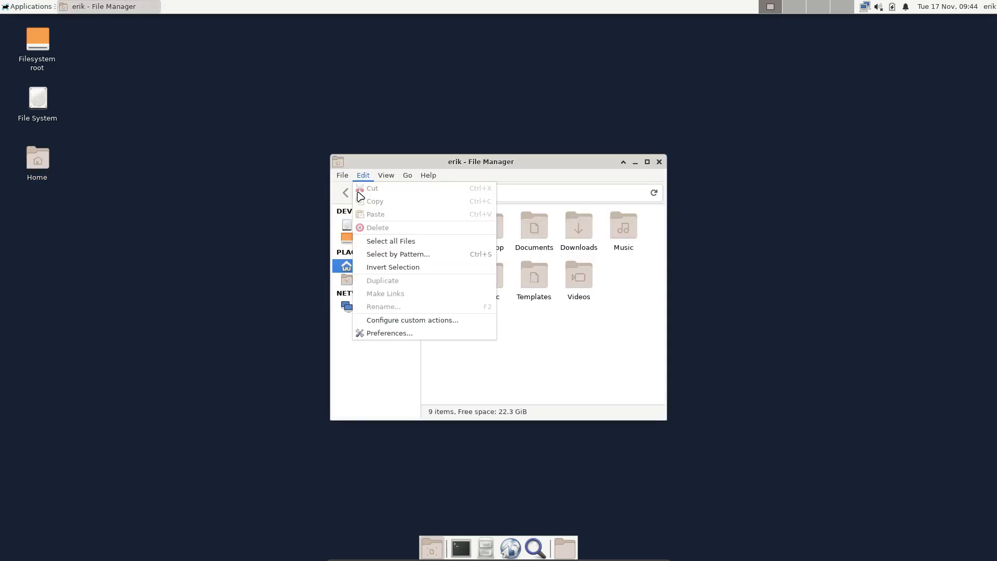
click(408, 318)
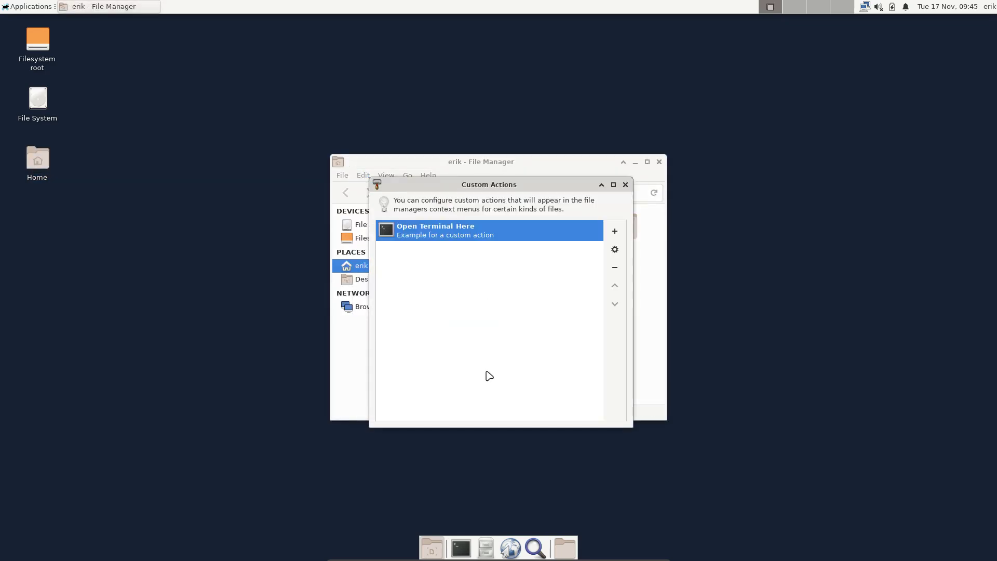
click(625, 184)
click(660, 161)
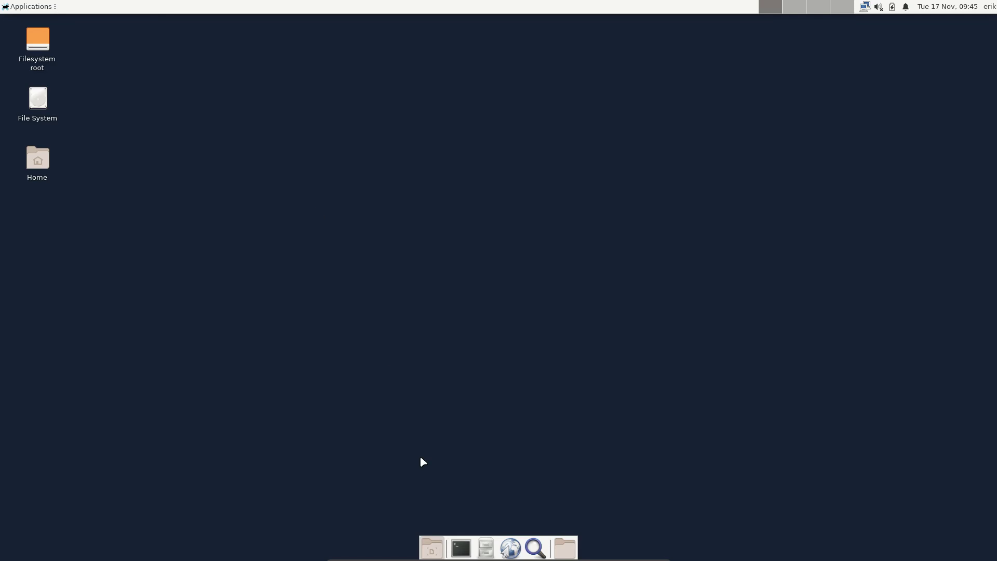
Step: Launch ArcoLinux Tweak Tool from the Accessories applications and authenticate with the account password
click(27, 6)
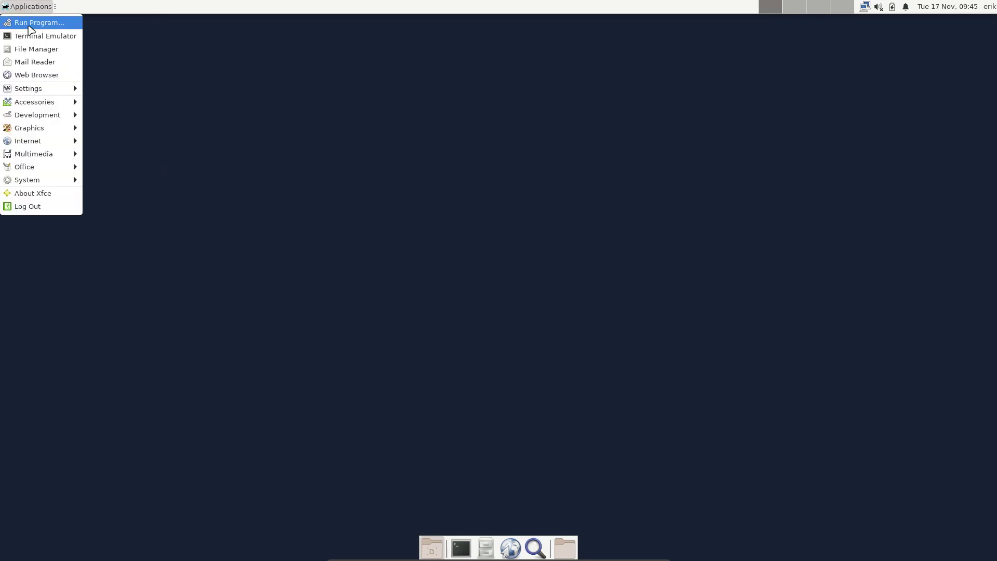
mouse_move(59, 176)
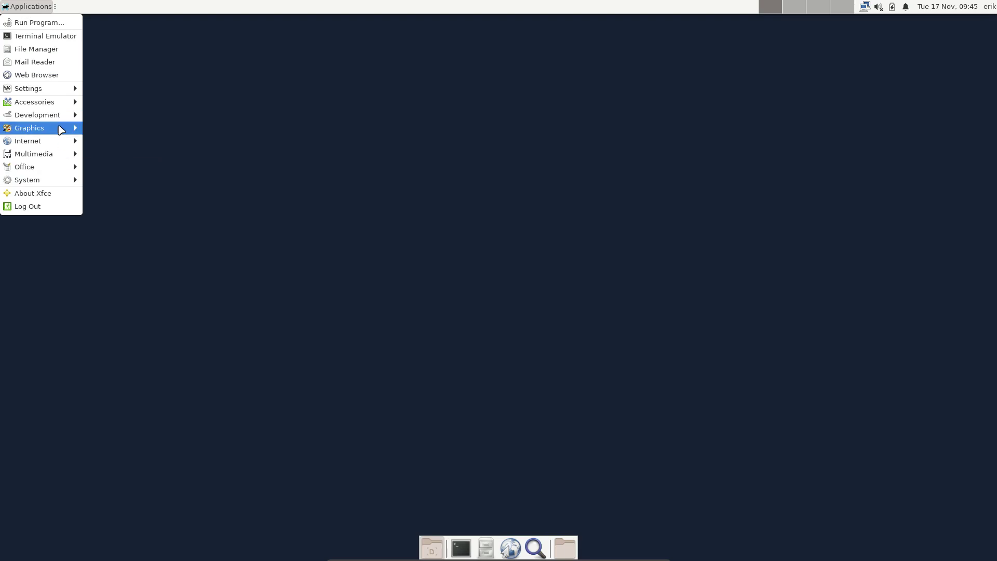
mouse_move(65, 107)
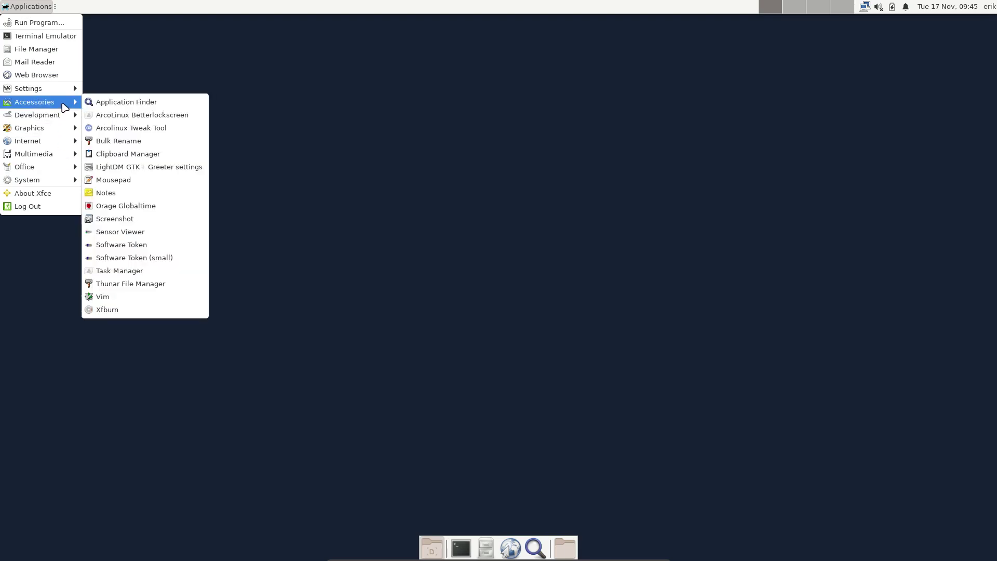
click(145, 128)
text(****)
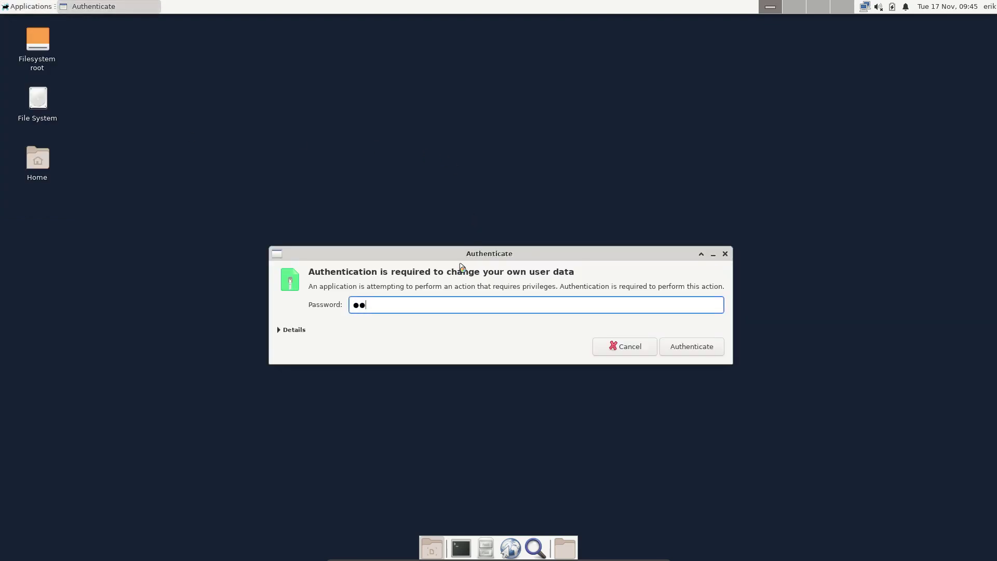
key(Return)
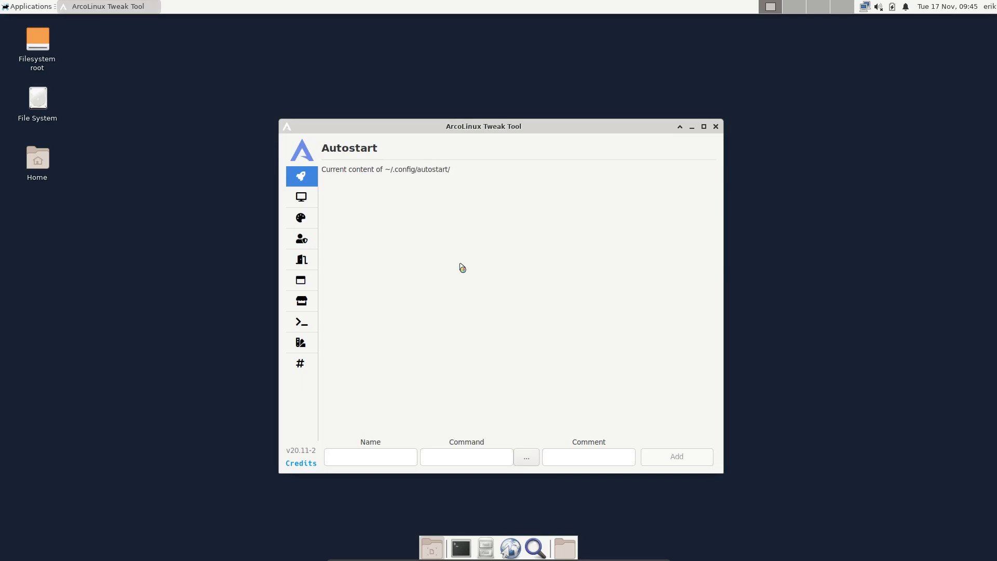
Step: Install the dwm desktop with the Tweak Tool's Desktop Installer and close the tool
click(311, 202)
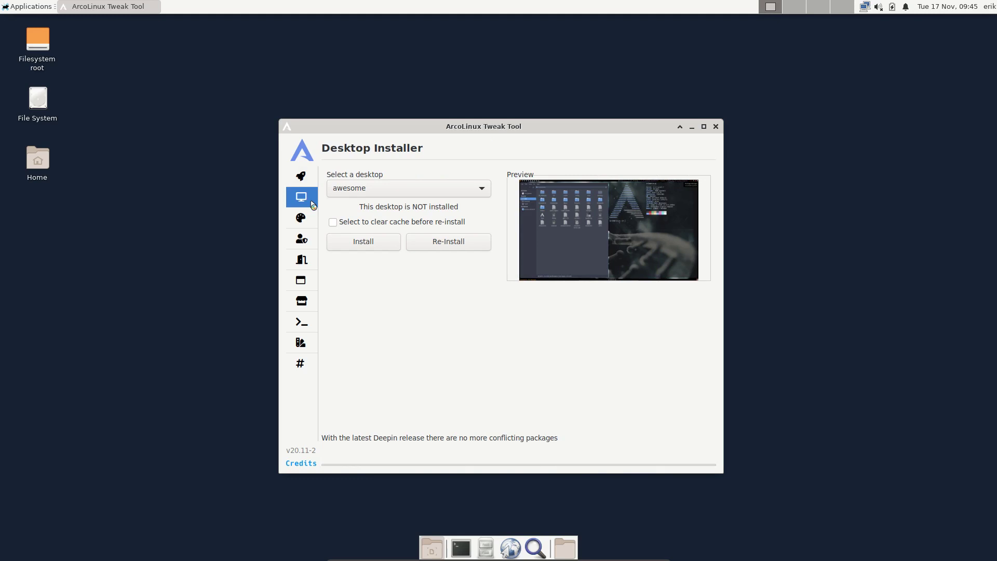
click(375, 193)
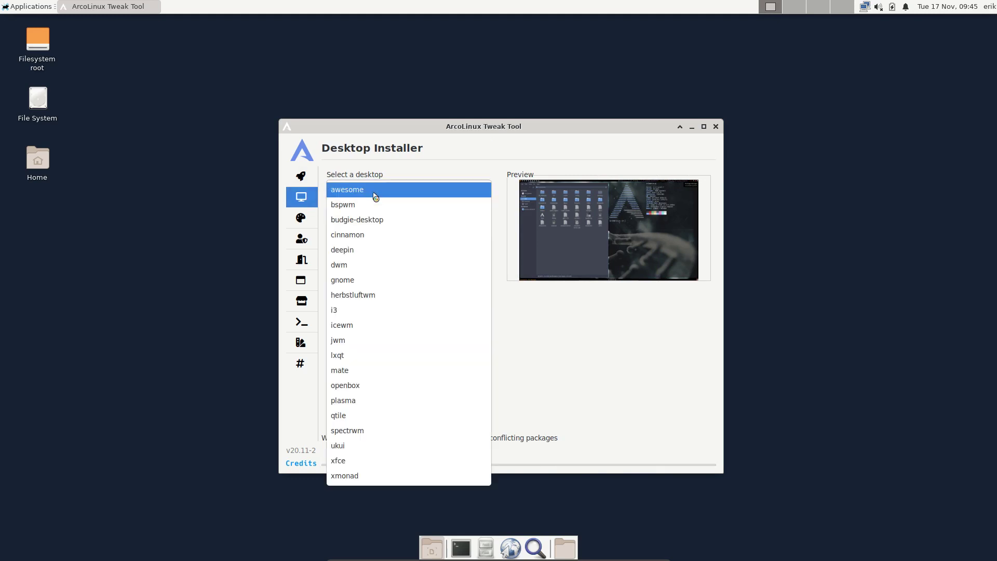
click(400, 268)
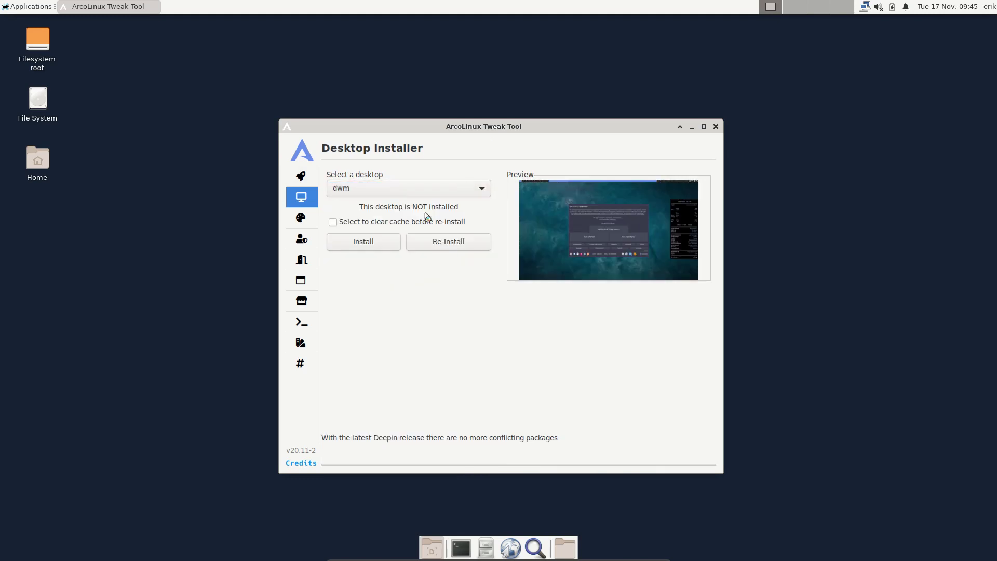
click(383, 245)
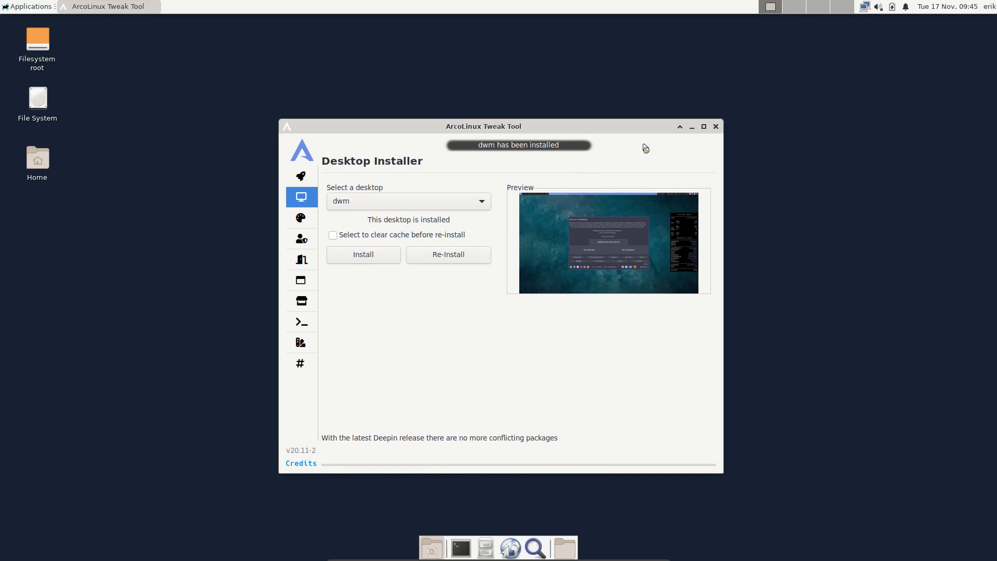
click(716, 126)
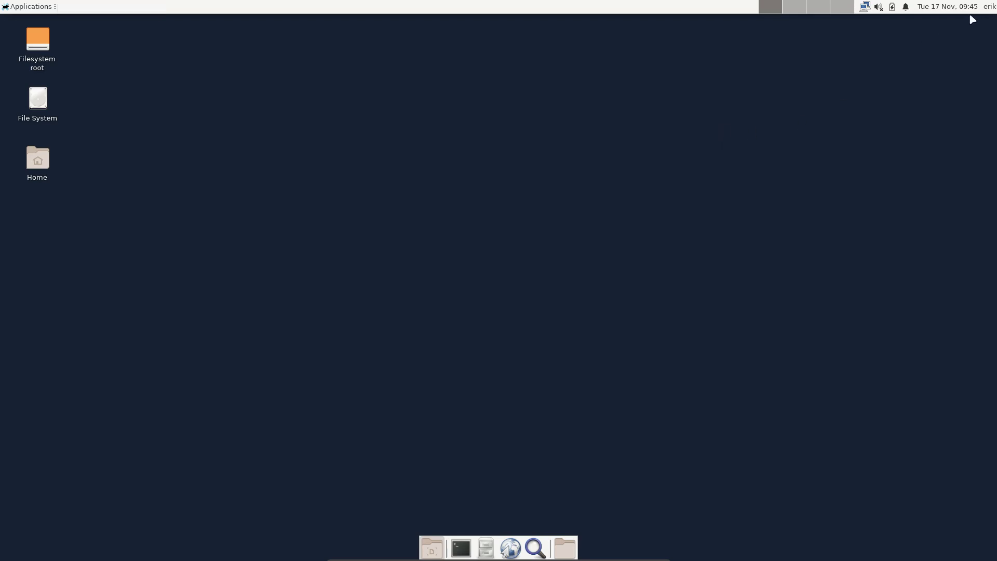
Step: Log out of Xfce, choose the dwm session on the login screen, and log in with the account password
click(989, 7)
click(958, 78)
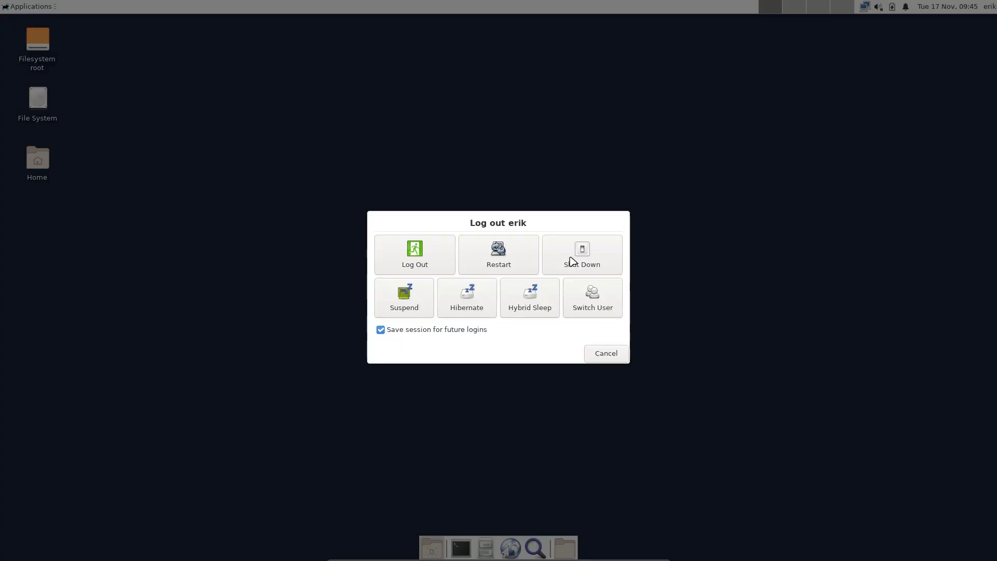
click(422, 246)
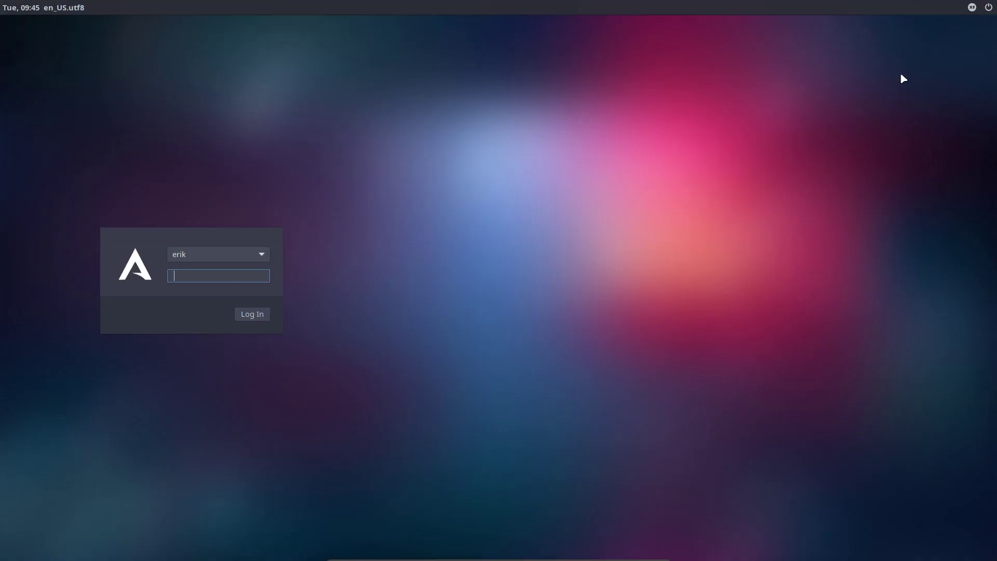
click(972, 7)
click(954, 21)
text(****)
key(Return)
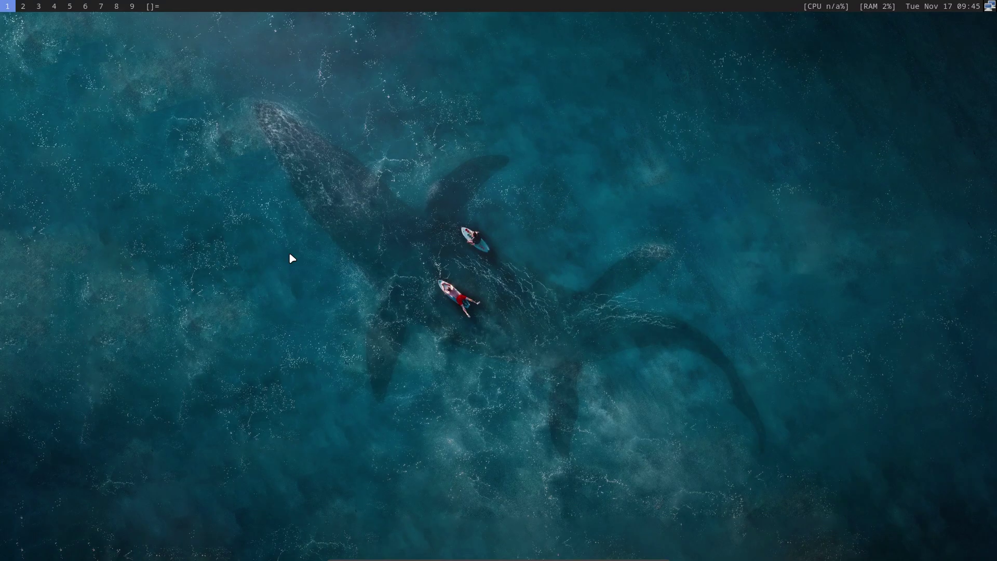
Step: Open the file manager and a terminal side by side in dwm and move the focus to the terminal
key(super+shift+Return)
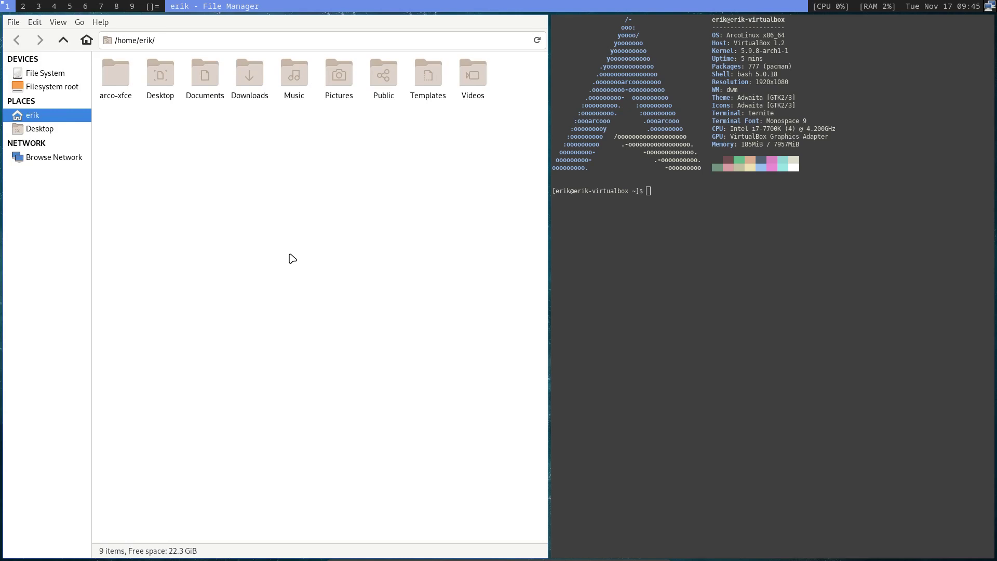
key(super+j)
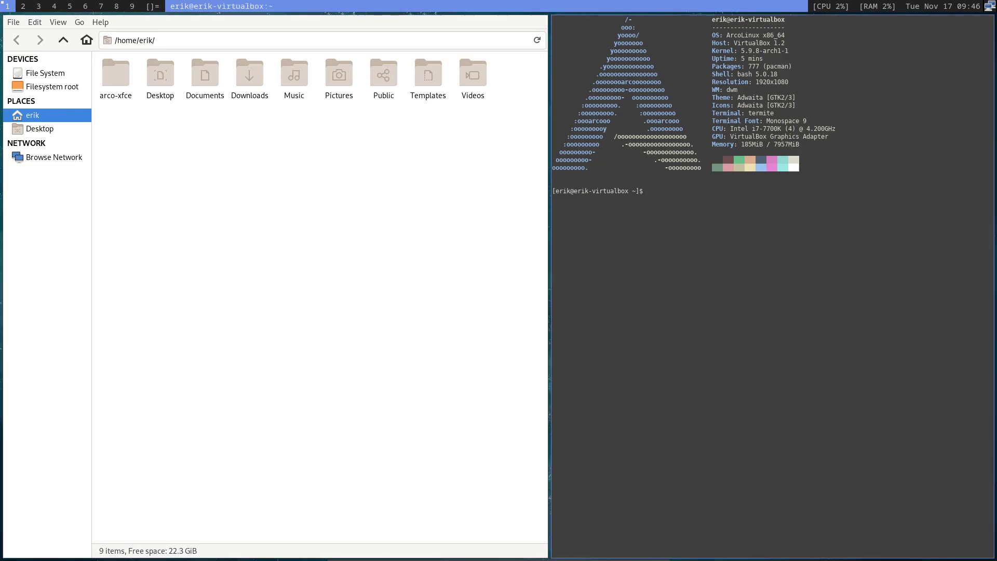